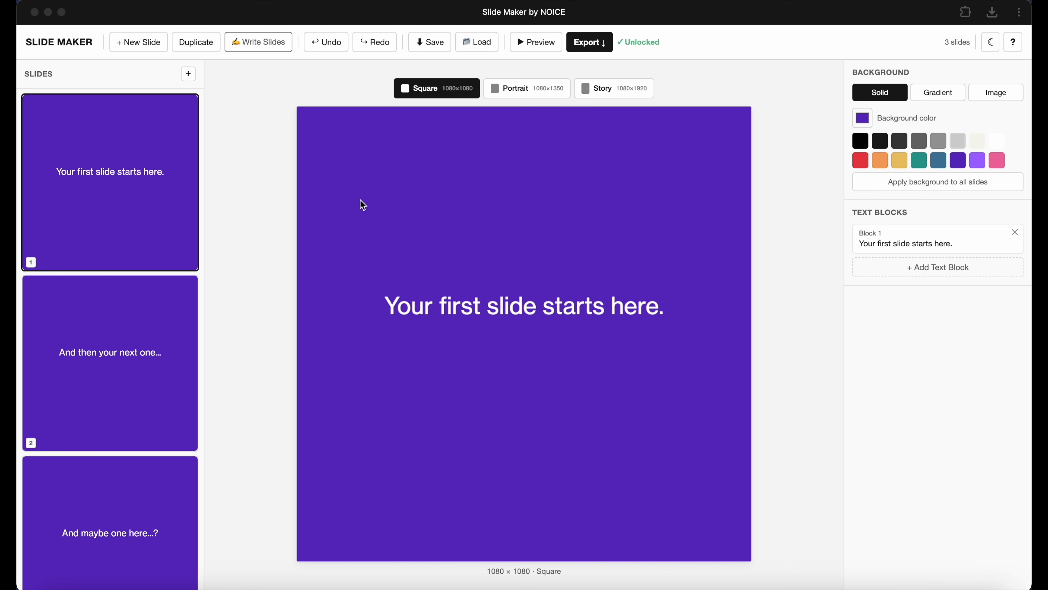
Select all three existing sample slides and delete them.
{"action": "left_click", "coordinate": [121, 351]}
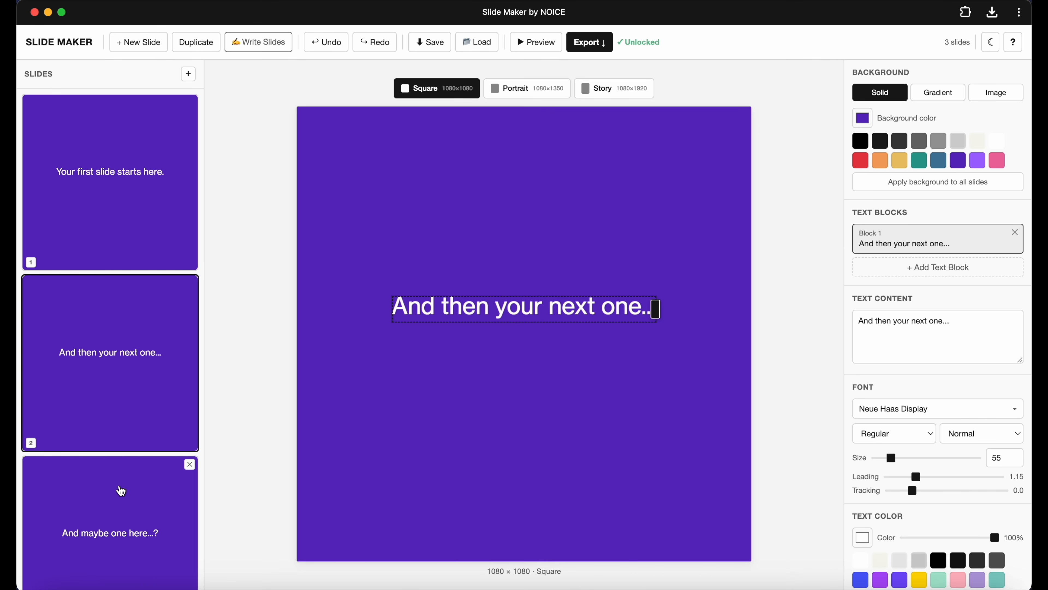
{"action": "left_click", "coordinate": [135, 471]}
{"action": "left_click", "coordinate": [151, 388]}
{"action": "left_click", "coordinate": [142, 229]}
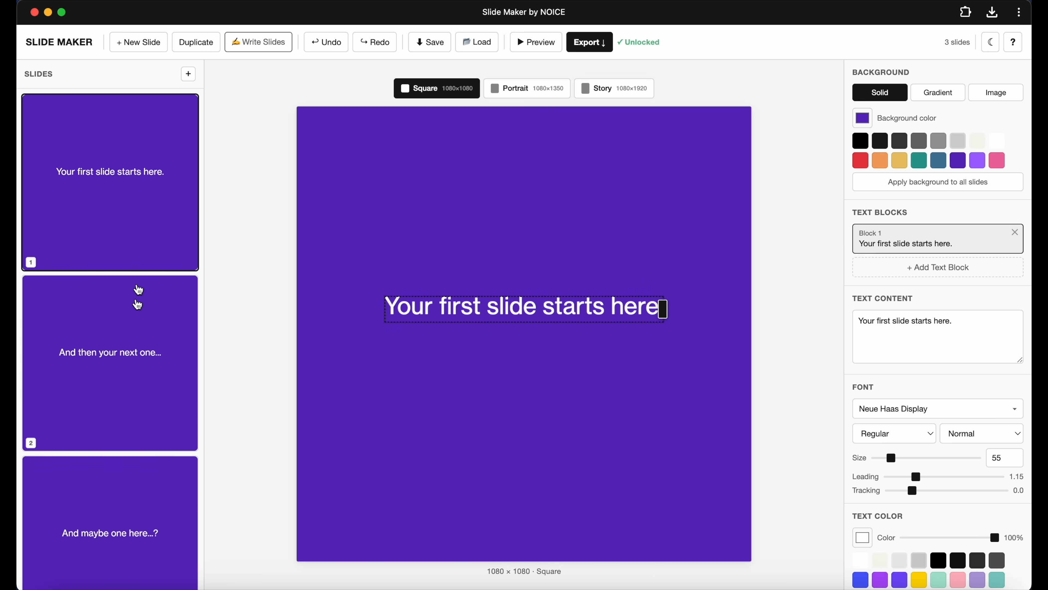
{"action": "left_click", "coordinate": [107, 559]}
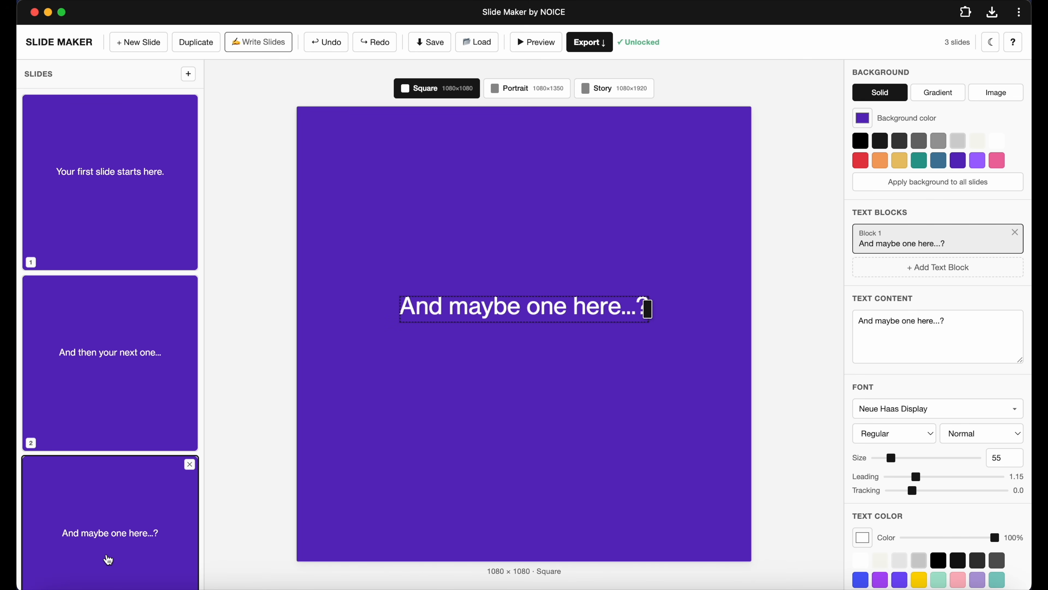
{"action": "mouse_move", "coordinate": [142, 497]}
{"action": "left_click", "coordinate": [109, 503]}
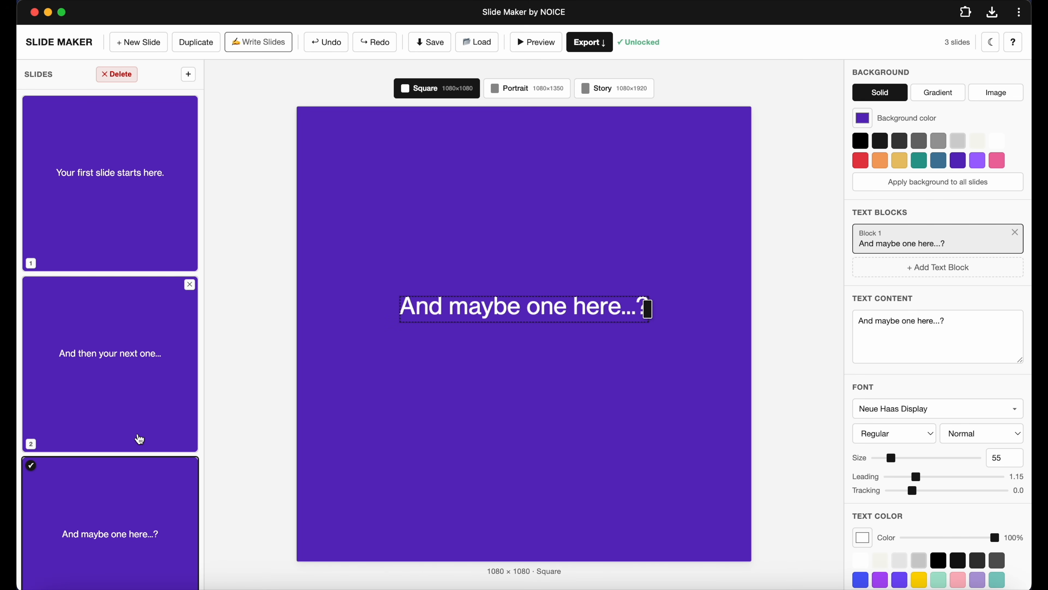
{"action": "left_click", "coordinate": [122, 409]}
{"action": "left_click", "coordinate": [124, 232]}
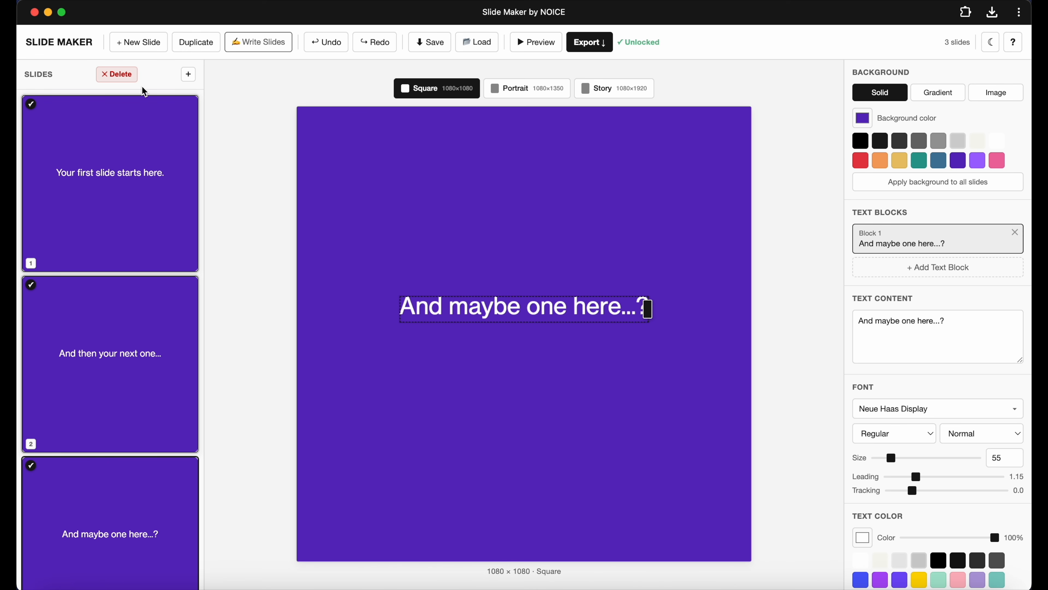
{"action": "left_click", "coordinate": [118, 75]}
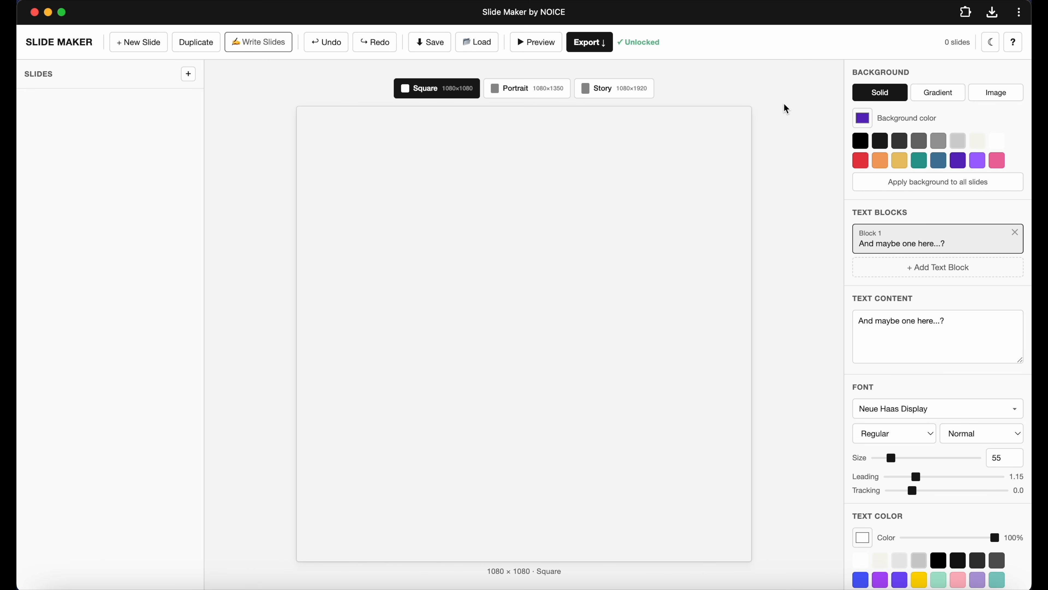
Switch the interface to the dark theme and back to the light theme.
{"action": "left_click", "coordinate": [990, 42]}
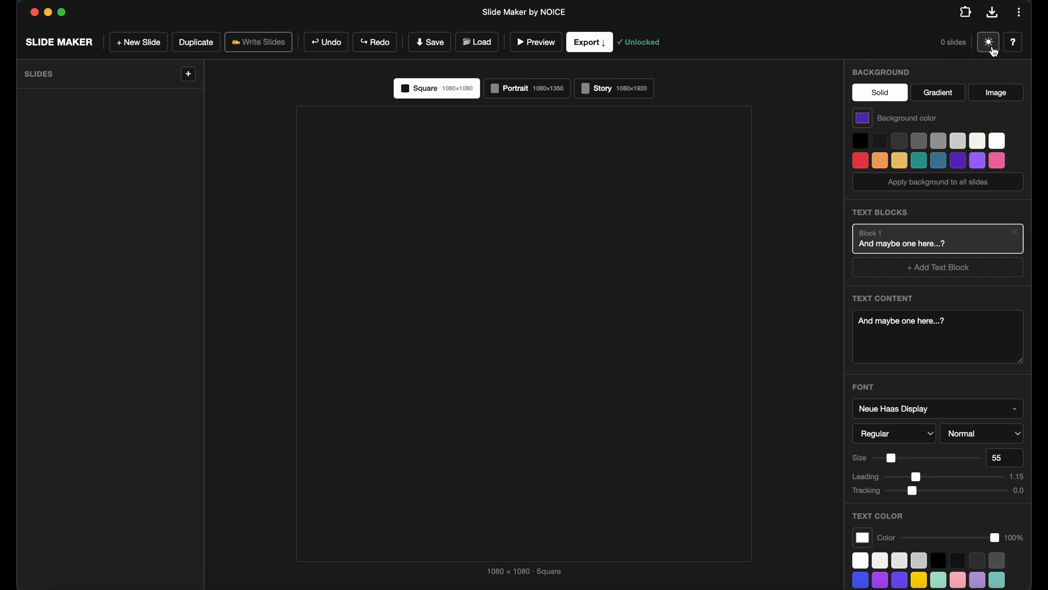
{"action": "left_click", "coordinate": [993, 50]}
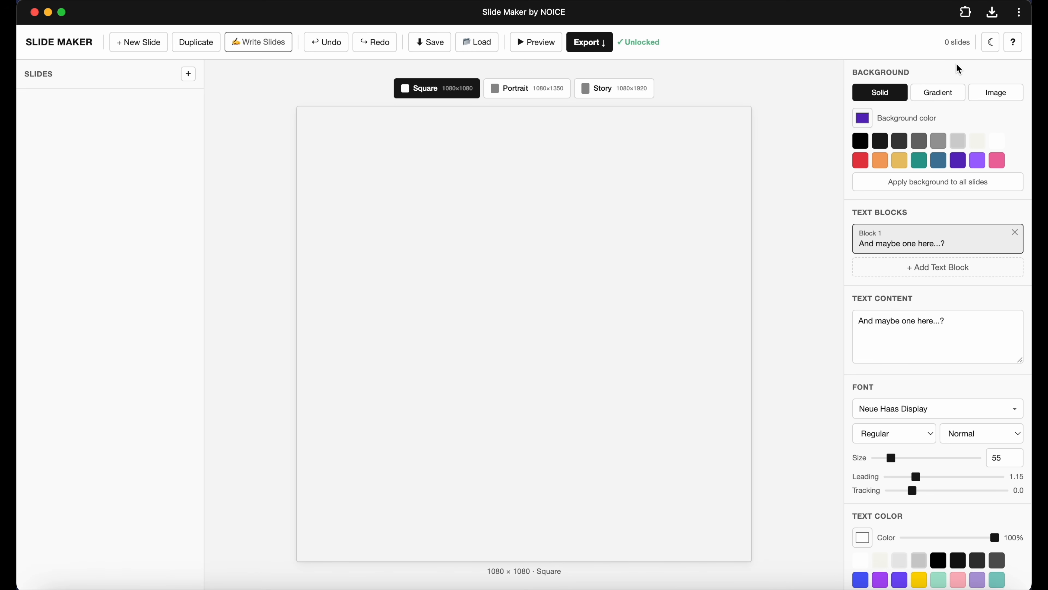
Open and read through the Help & Shortcuts guide, then close it.
{"action": "left_click", "coordinate": [1015, 46]}
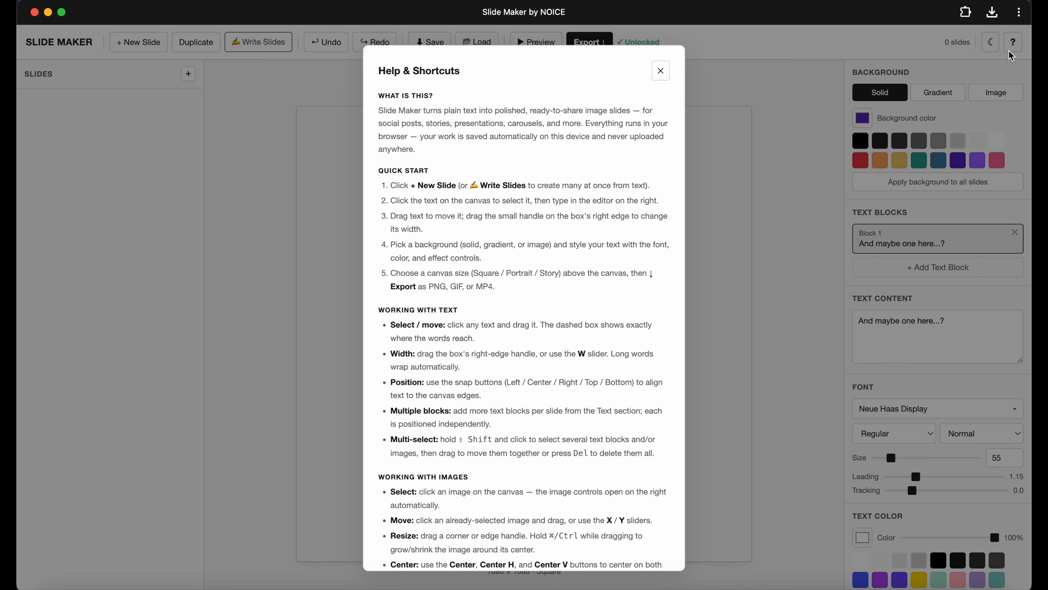
{"action": "scroll", "coordinate": [559, 230], "scroll_direction": "down", "scroll_amount": 3}
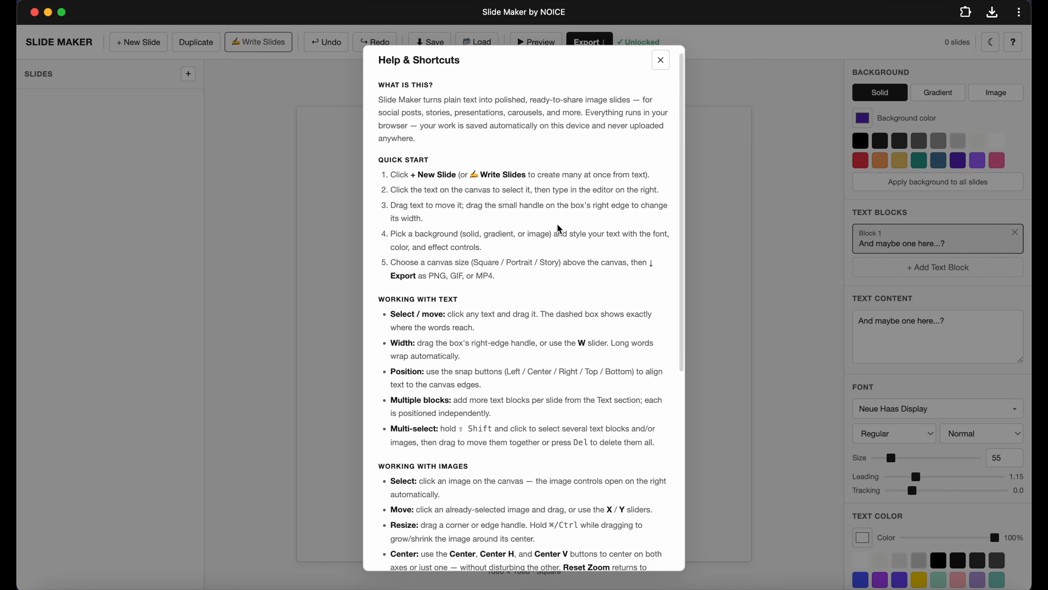
{"action": "scroll", "coordinate": [560, 230], "scroll_direction": "down", "scroll_amount": 10}
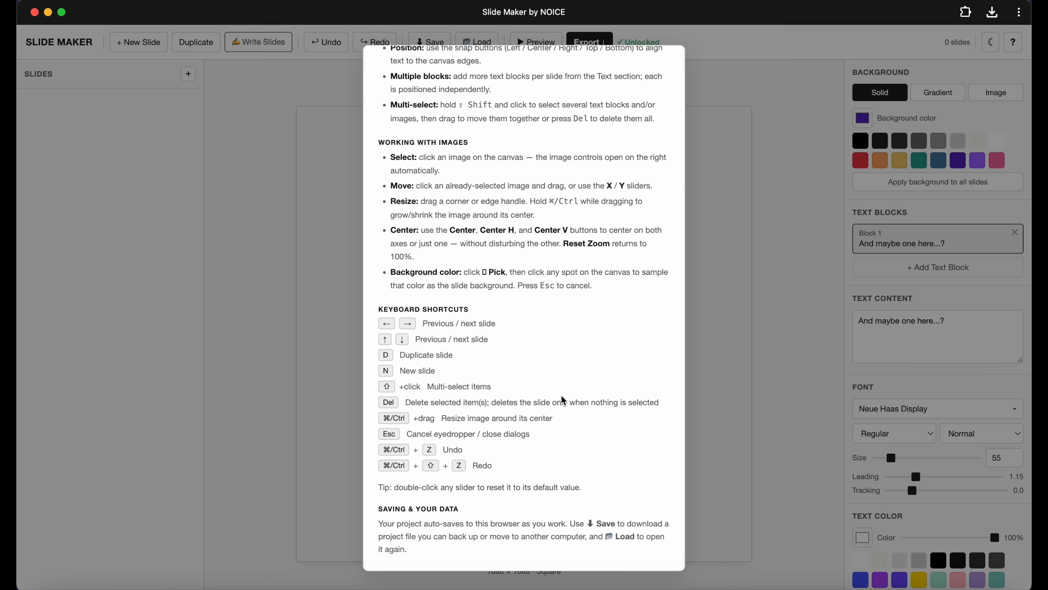
{"action": "scroll", "coordinate": [570, 399], "scroll_direction": "up", "scroll_amount": 1}
{"action": "scroll", "coordinate": [571, 399], "scroll_direction": "up", "scroll_amount": 13}
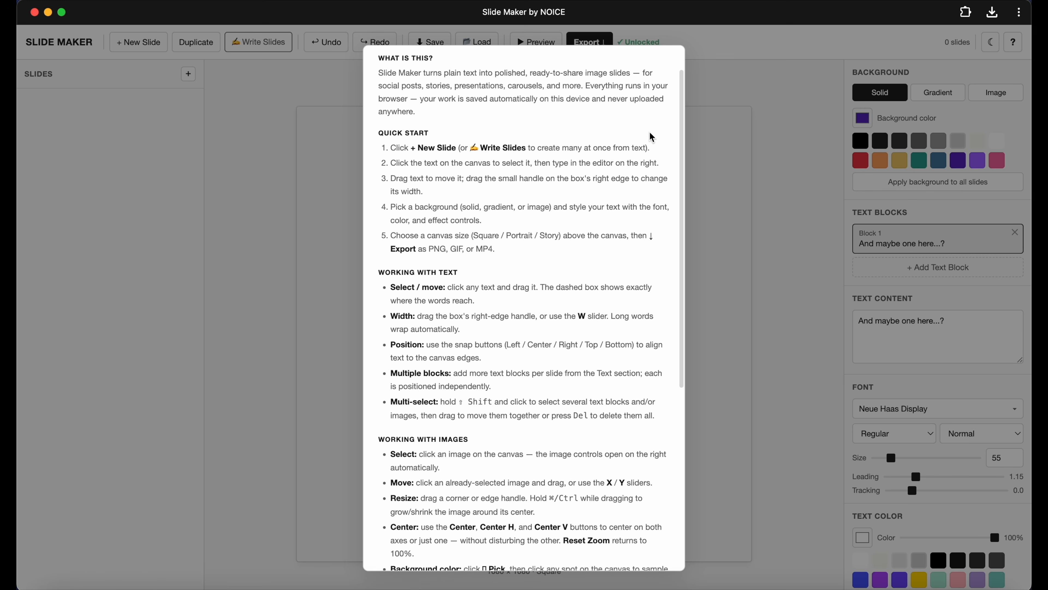
{"action": "left_click", "coordinate": [660, 73]}
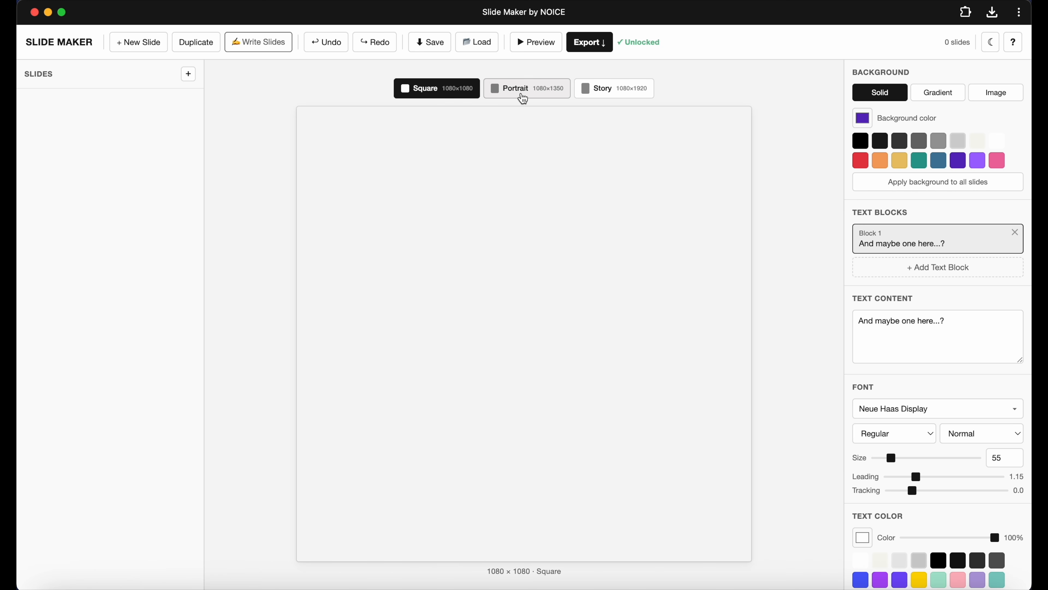
Try the Portrait and Story canvas sizes, returning to the Square canvas.
{"action": "left_click", "coordinate": [523, 98]}
{"action": "left_click", "coordinate": [609, 99]}
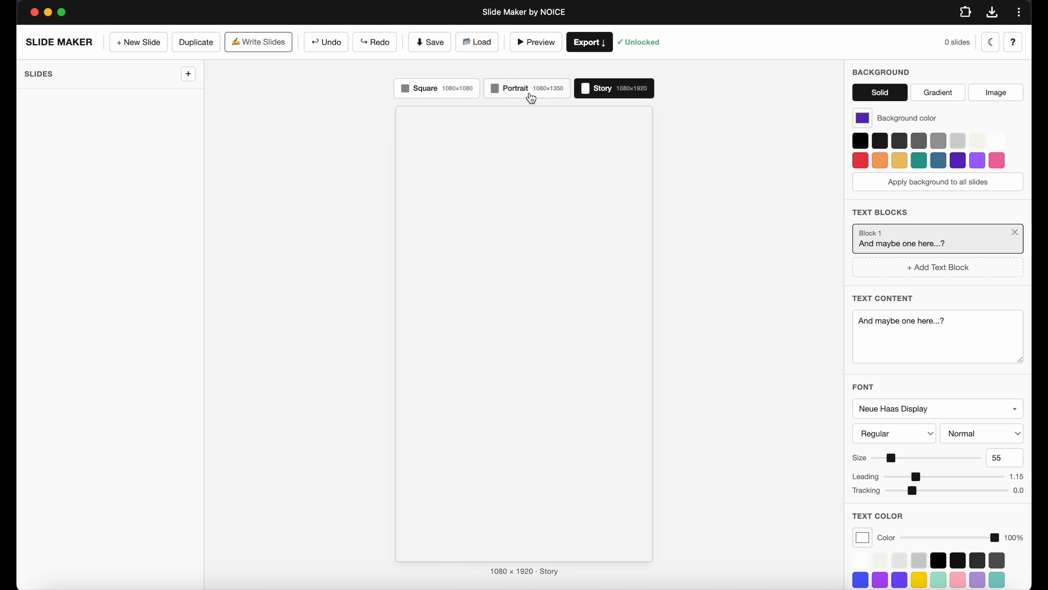
{"action": "left_click", "coordinate": [457, 95]}
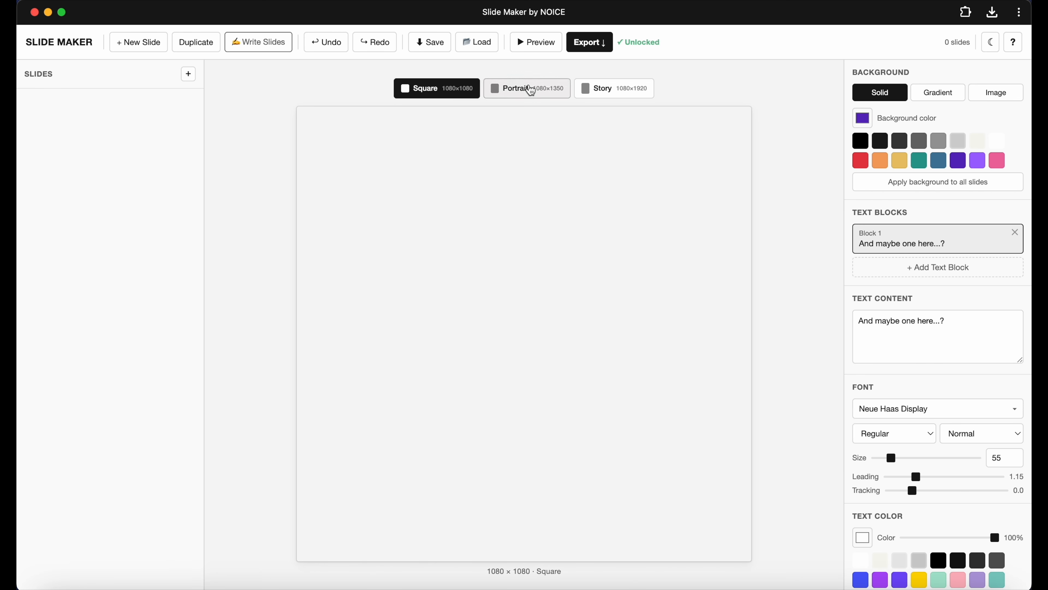
{"action": "left_click", "coordinate": [531, 90]}
{"action": "left_click", "coordinate": [594, 91]}
{"action": "left_click", "coordinate": [532, 88]}
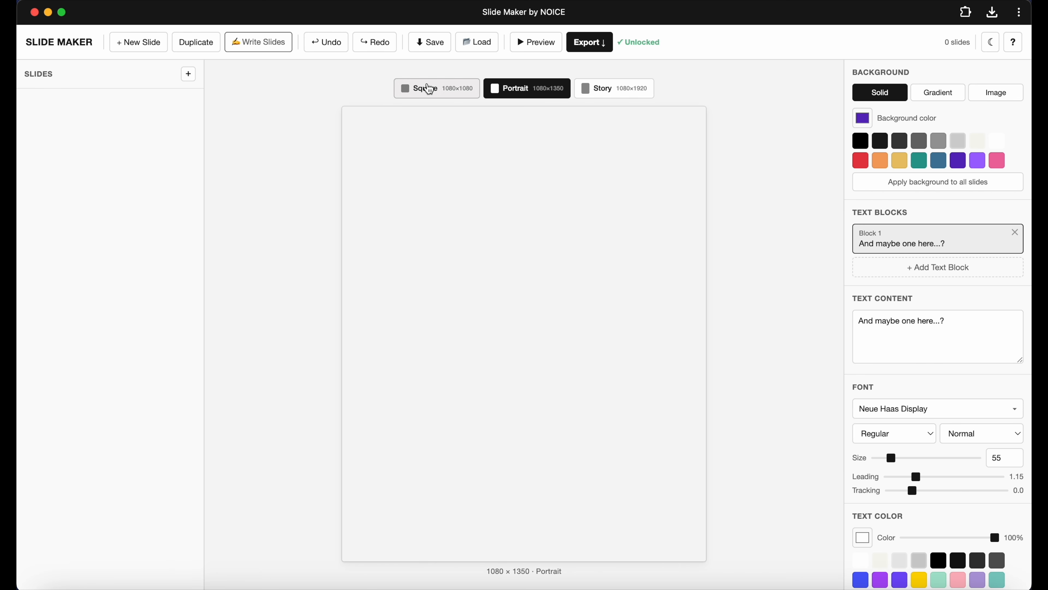
{"action": "left_click", "coordinate": [429, 88]}
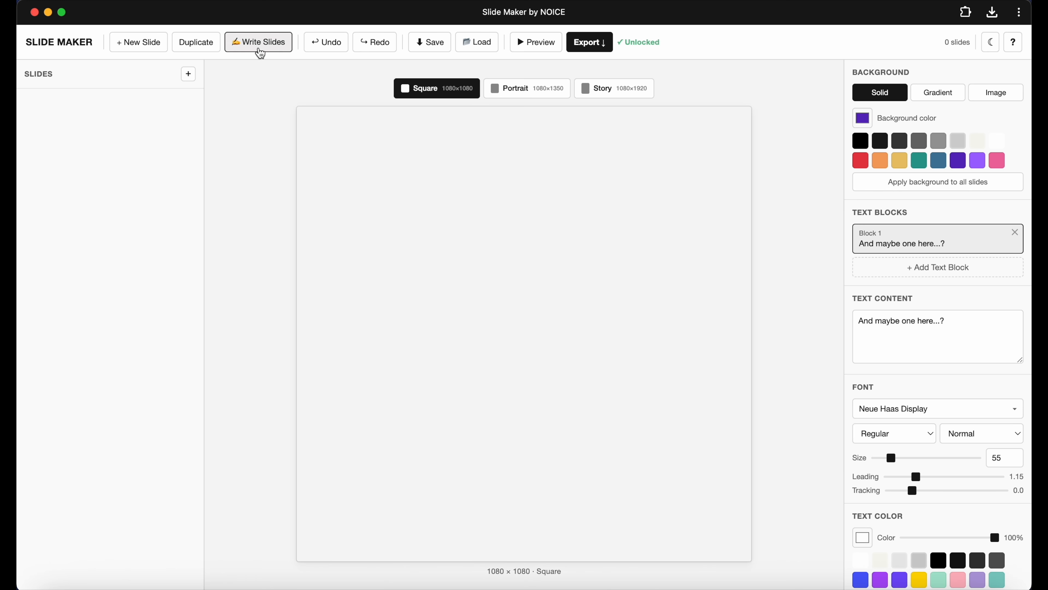
Type placeholder text split by a --- line into the Write Slides dialog.
{"action": "left_click", "coordinate": [259, 51]}
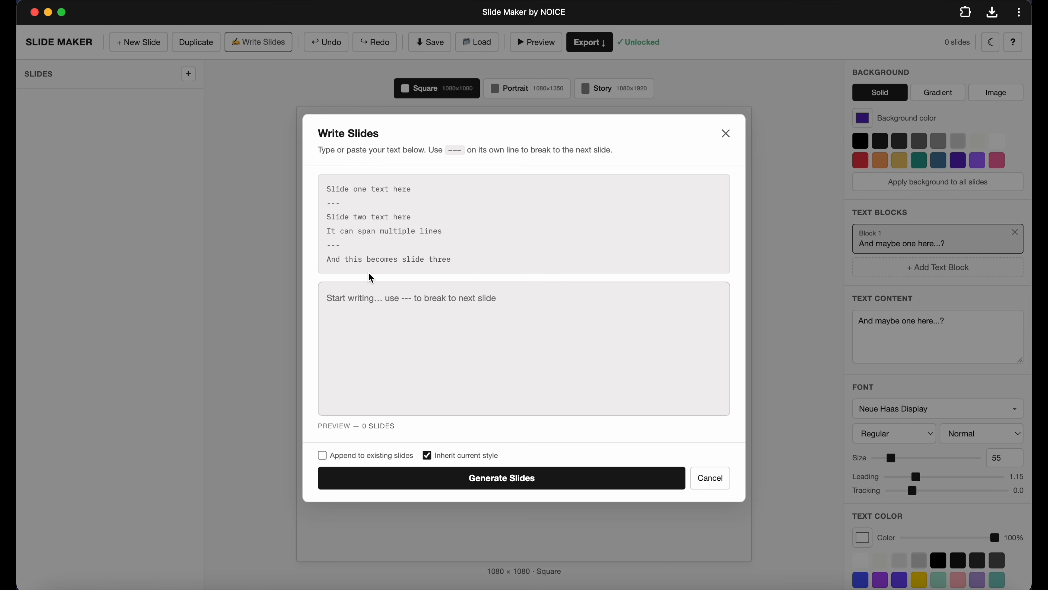
{"action": "left_click", "coordinate": [370, 304]}
{"action": "type", "text": "l;kajsfdl"}
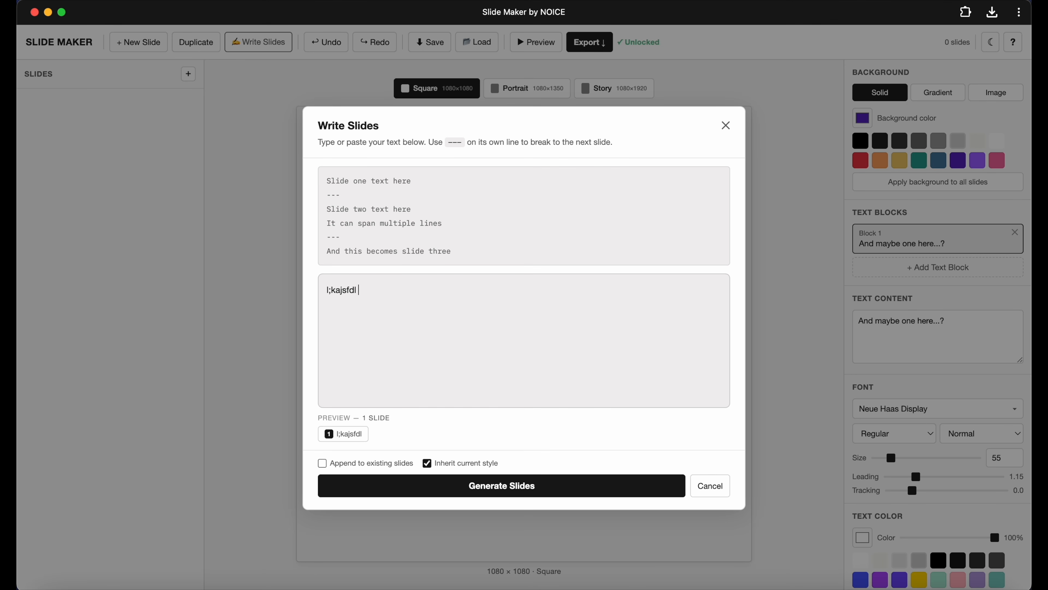
{"action": "type", "text": " ;alksjd f;l l;asjdf;lkjasd;f"}
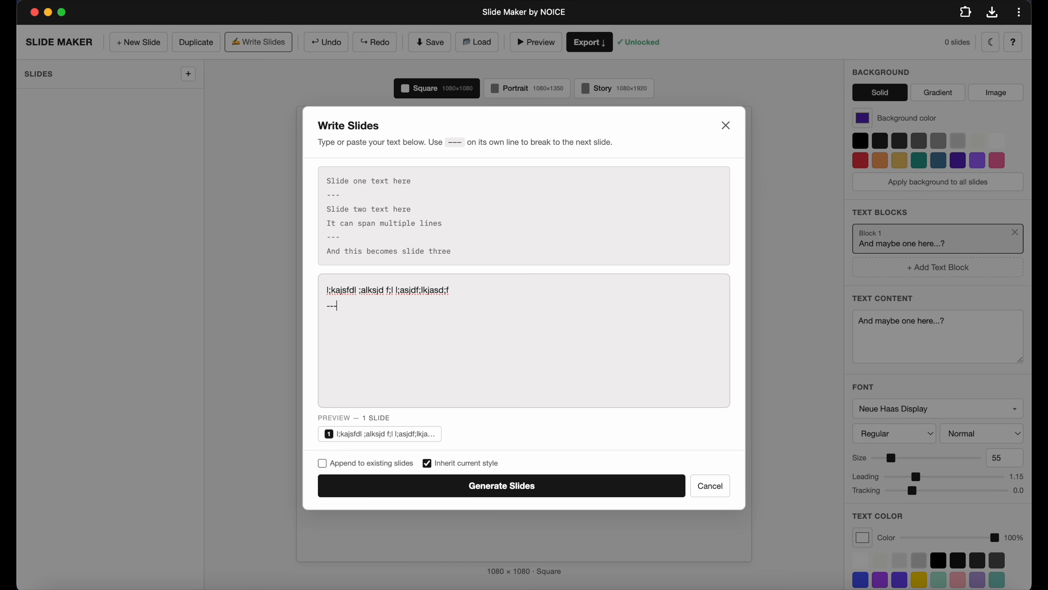
{"action": "key", "text": "Return"}
{"action": "type", "text": "---"}
{"action": "key", "text": "Return"}
{"action": "type", "text": ";lkj;asdkjf; asd;lkjf ;aljskdf;asdf"}
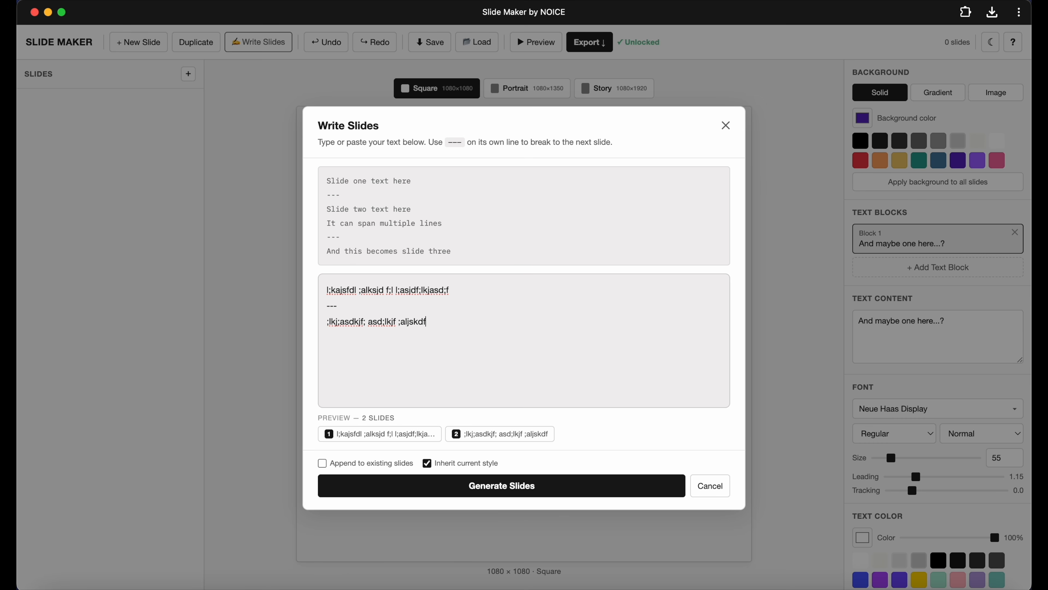
{"action": "key", "text": "Return"}
{"action": "left_click_drag", "start_coordinate": [370, 343], "coordinate": [278, 276]}
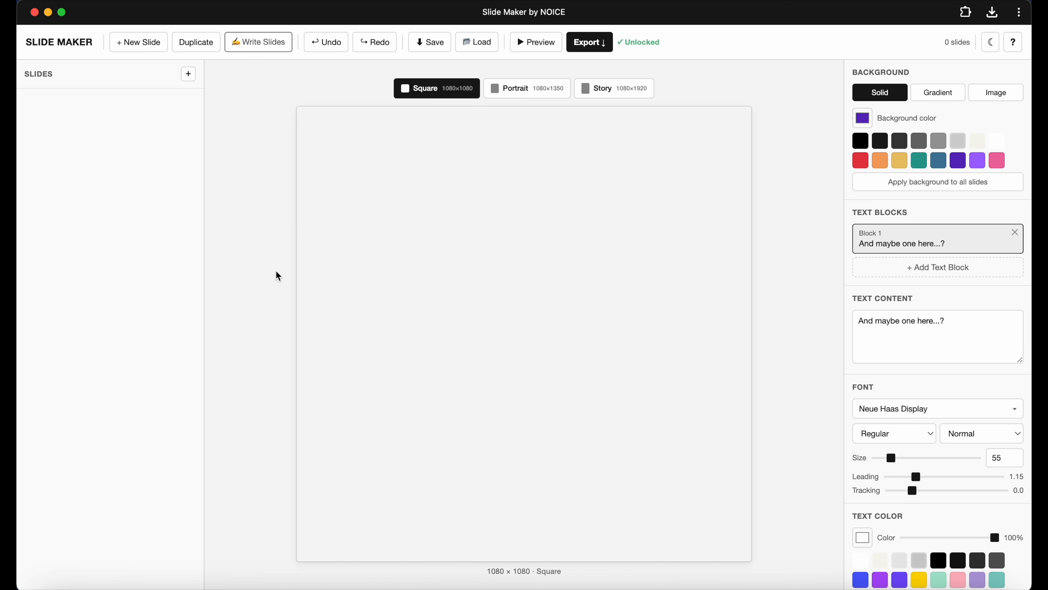
Replace the Write Slides text with the three-slide script copied from Untitled.rtf and generate slides without inheriting the current style.
{"action": "left_click", "coordinate": [265, 41]}
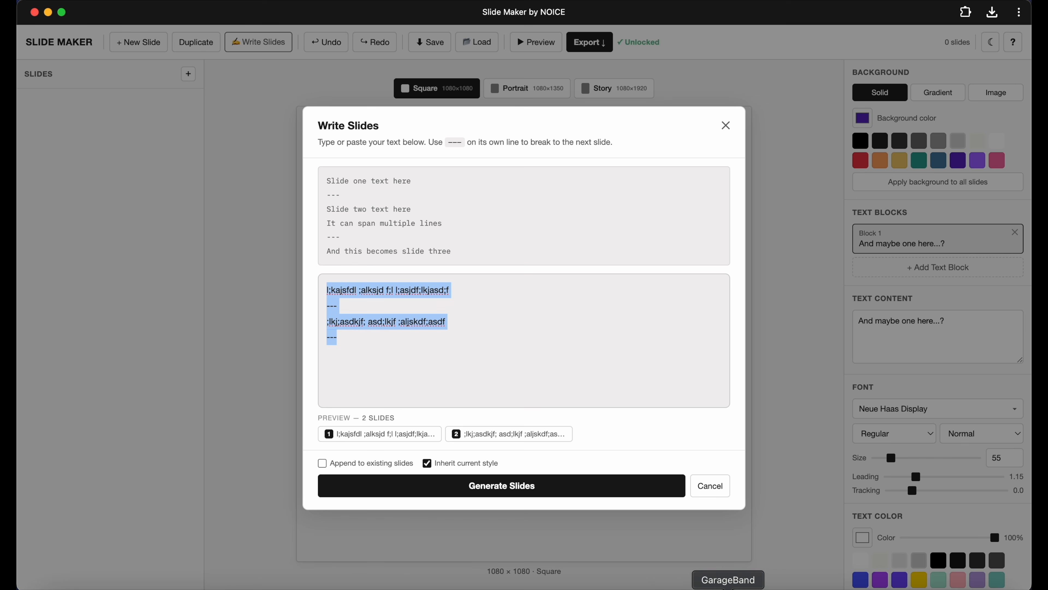
{"action": "left_click", "coordinate": [756, 586]}
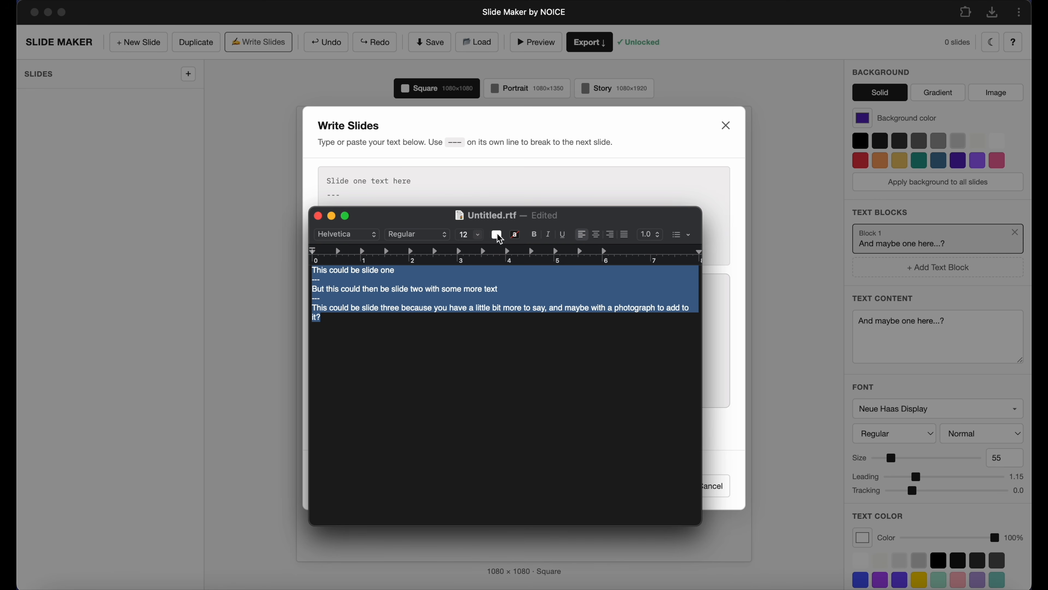
{"action": "left_click", "coordinate": [475, 184]}
{"action": "key", "text": "BackSpace"}
{"action": "type", "text": "This could be slide one --- But this could then be slide two with some more text --- This could be slide three because you have a little bit more to say, and maybe with a photograph to add to it?"}
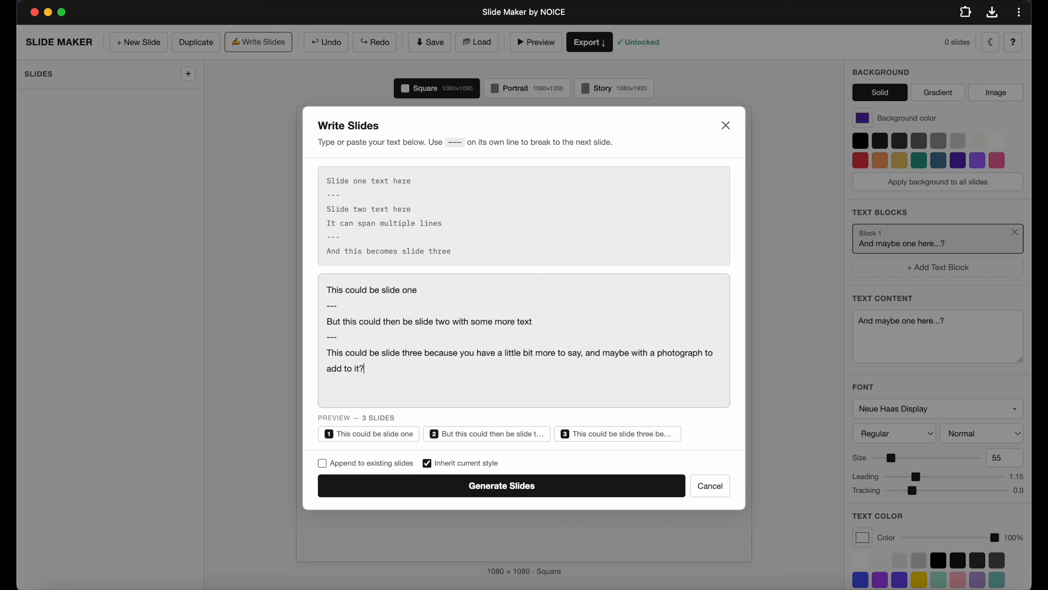
{"action": "left_click", "coordinate": [427, 463]}
{"action": "left_click", "coordinate": [510, 491]}
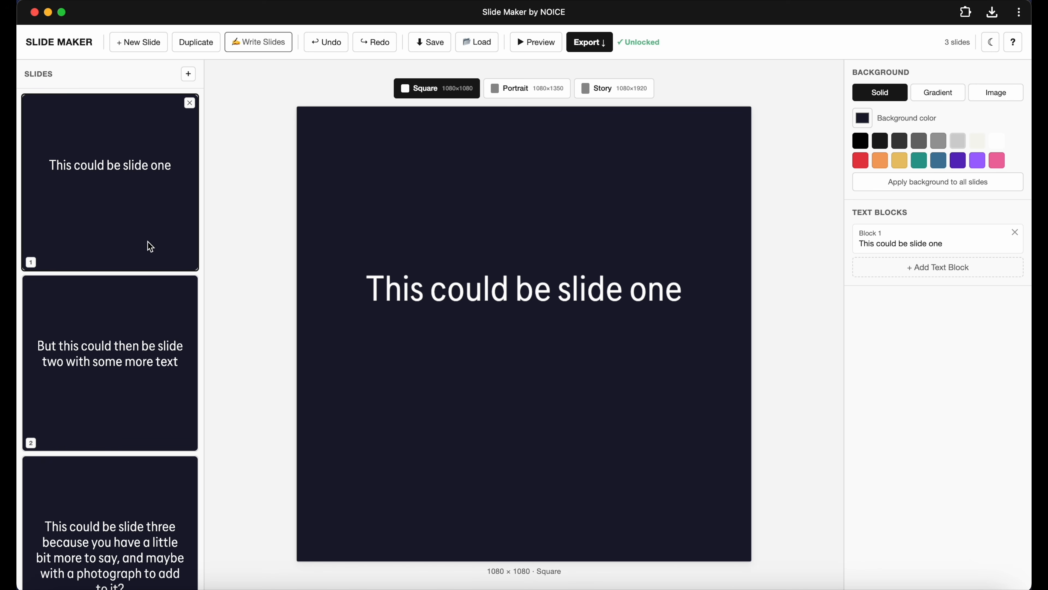
Review each of the three generated slides.
{"action": "left_click", "coordinate": [128, 227]}
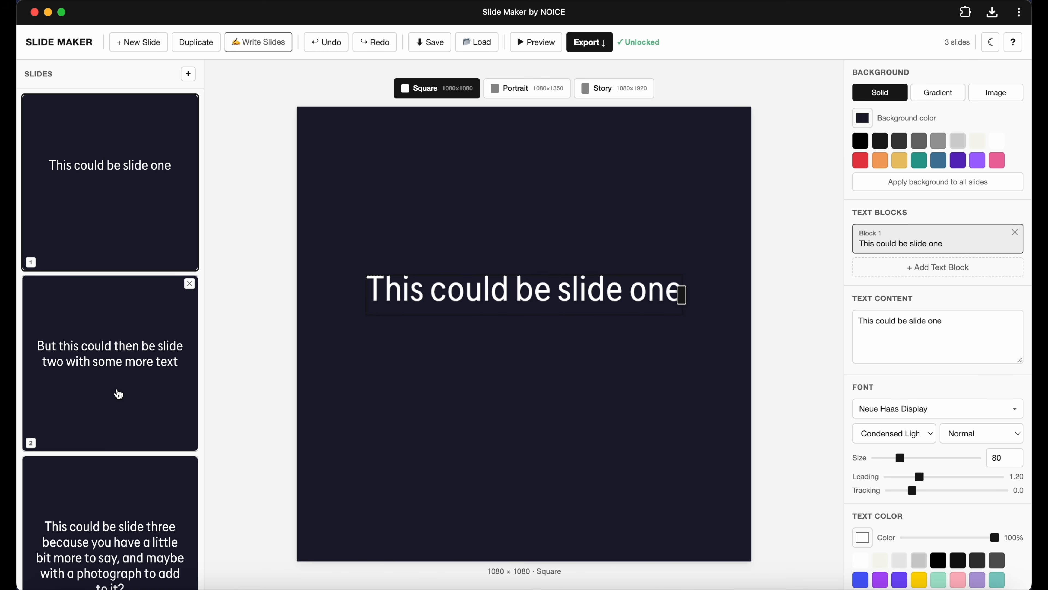
{"action": "left_click", "coordinate": [117, 394]}
{"action": "scroll", "coordinate": [128, 458], "scroll_direction": "down", "scroll_amount": 2}
{"action": "left_click", "coordinate": [141, 454]}
{"action": "left_click", "coordinate": [150, 281]}
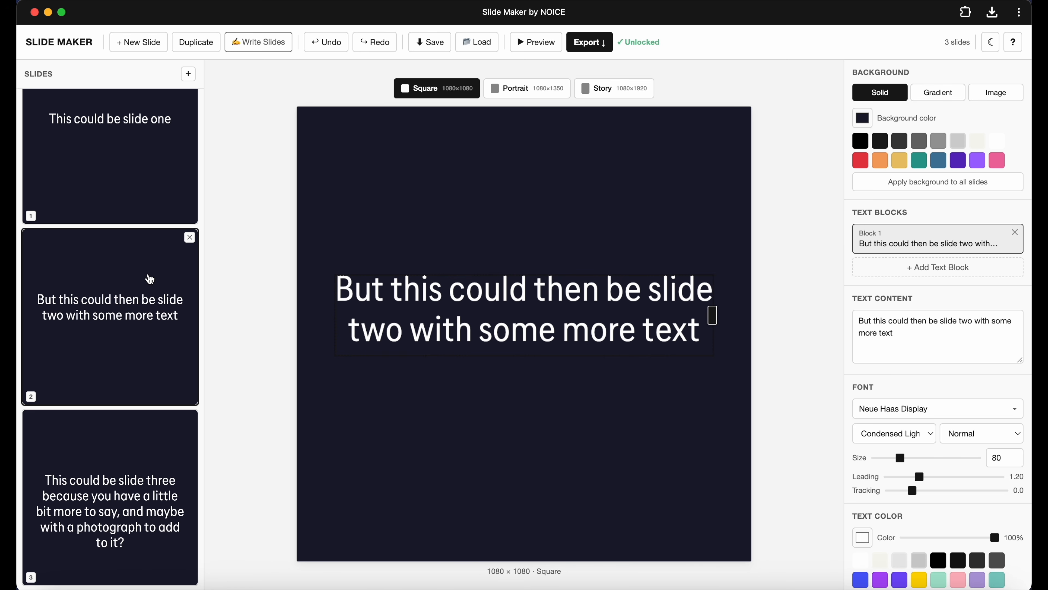
{"action": "left_click", "coordinate": [145, 182]}
{"action": "scroll", "coordinate": [162, 251], "scroll_direction": "up", "scroll_amount": 2}
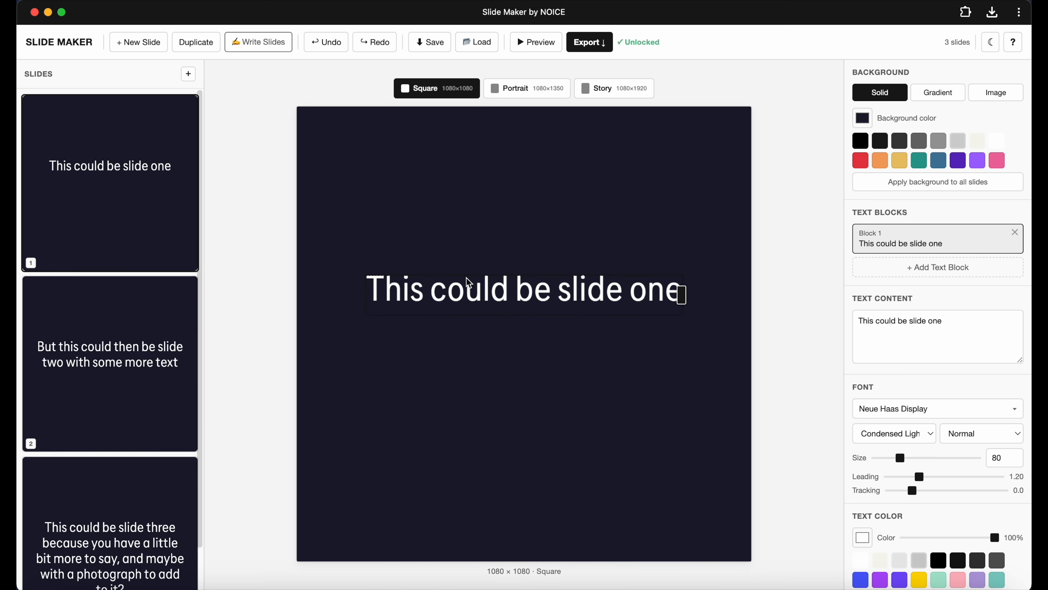
Browse the font categories and set the first slide's text font to Righteous.
{"action": "scroll", "coordinate": [922, 364], "scroll_direction": "down", "scroll_amount": 2}
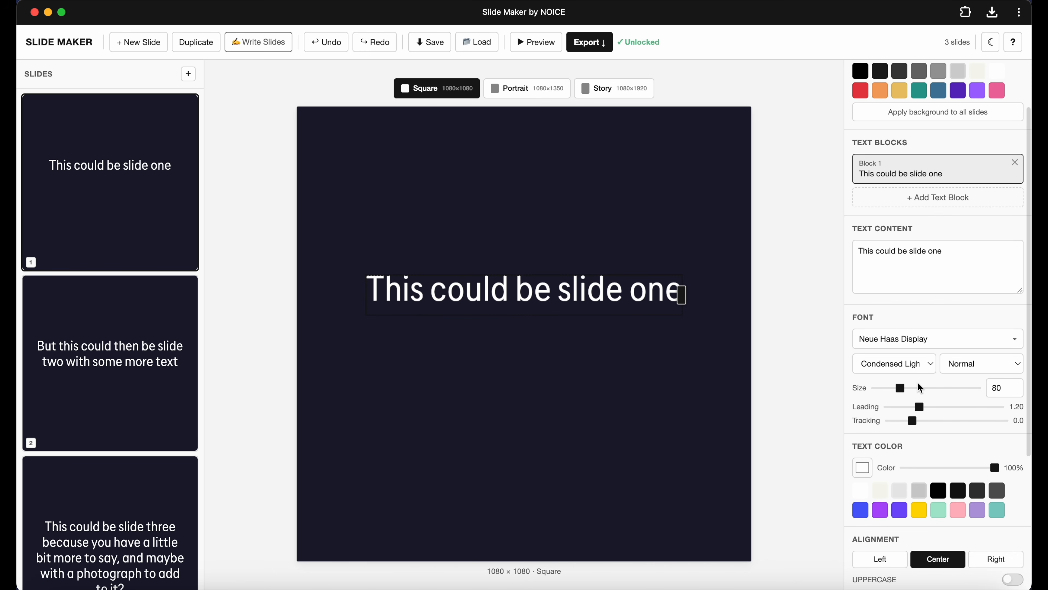
{"action": "left_click", "coordinate": [906, 339]}
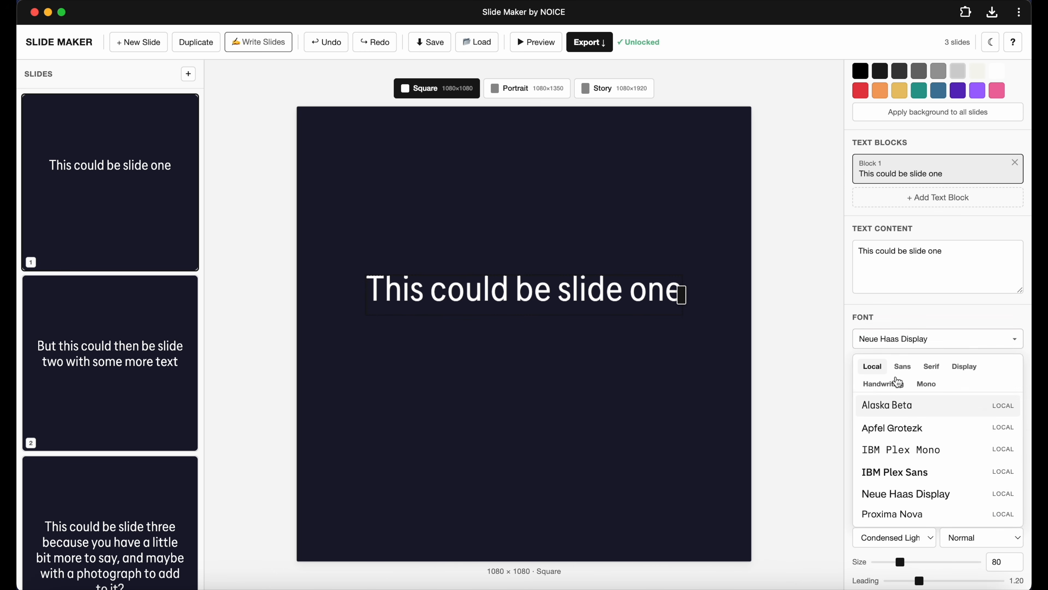
{"action": "left_click", "coordinate": [905, 492]}
{"action": "left_click", "coordinate": [903, 370]}
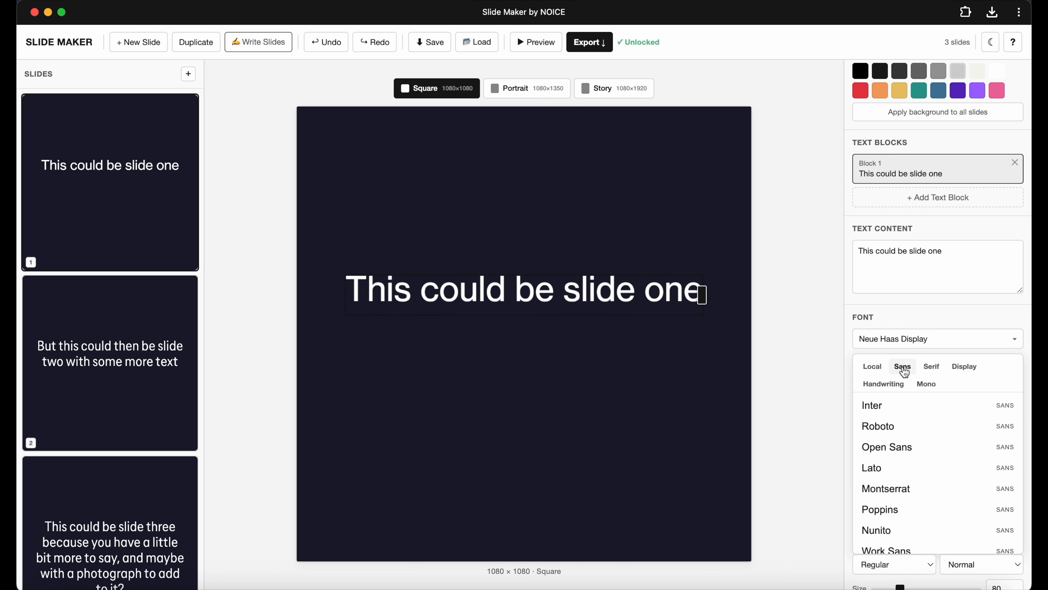
{"action": "left_click", "coordinate": [931, 367]}
{"action": "left_click", "coordinate": [882, 385]}
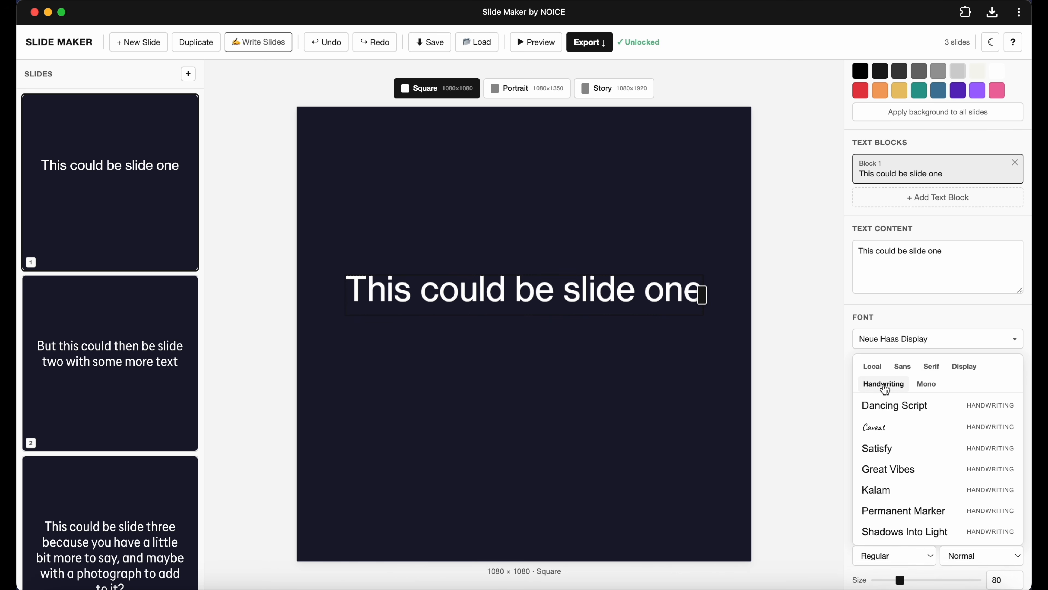
{"action": "left_click", "coordinate": [927, 385]}
{"action": "left_click", "coordinate": [931, 367]}
{"action": "left_click", "coordinate": [962, 368]}
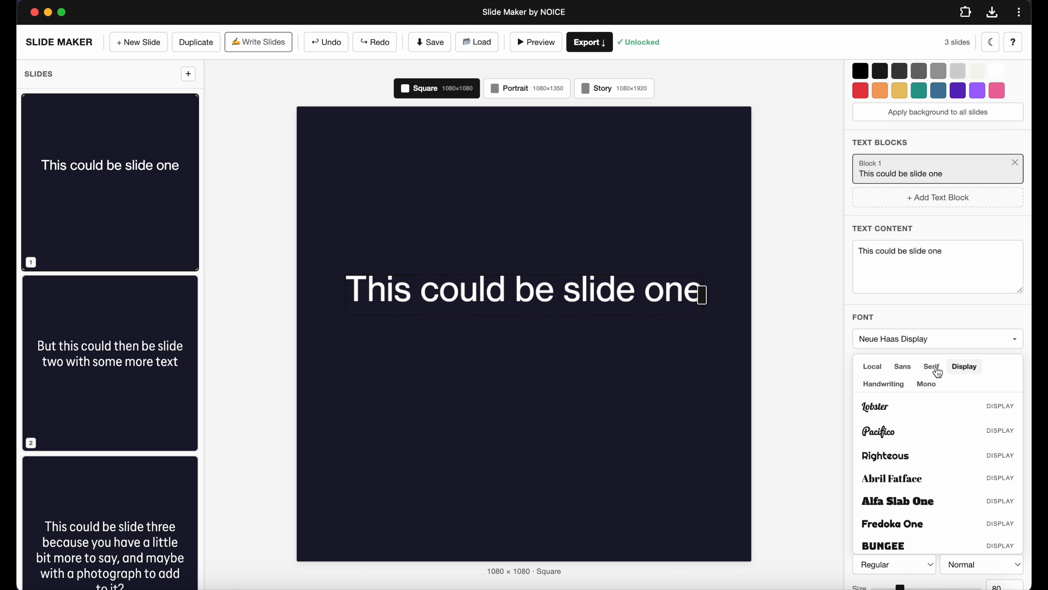
{"action": "scroll", "coordinate": [911, 454], "scroll_direction": "down", "scroll_amount": 1}
{"action": "left_click", "coordinate": [911, 426]}
{"action": "scroll", "coordinate": [911, 425], "scroll_direction": "up", "scroll_amount": 1}
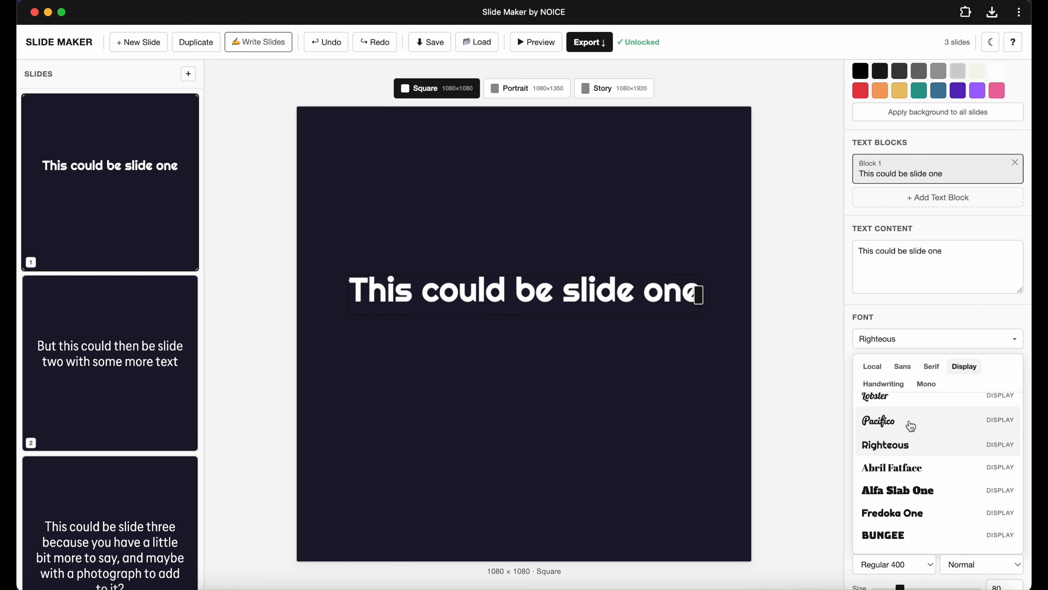
Switch the first slide's font to Neue Haas Display from the local fonts.
{"action": "left_click", "coordinate": [902, 366]}
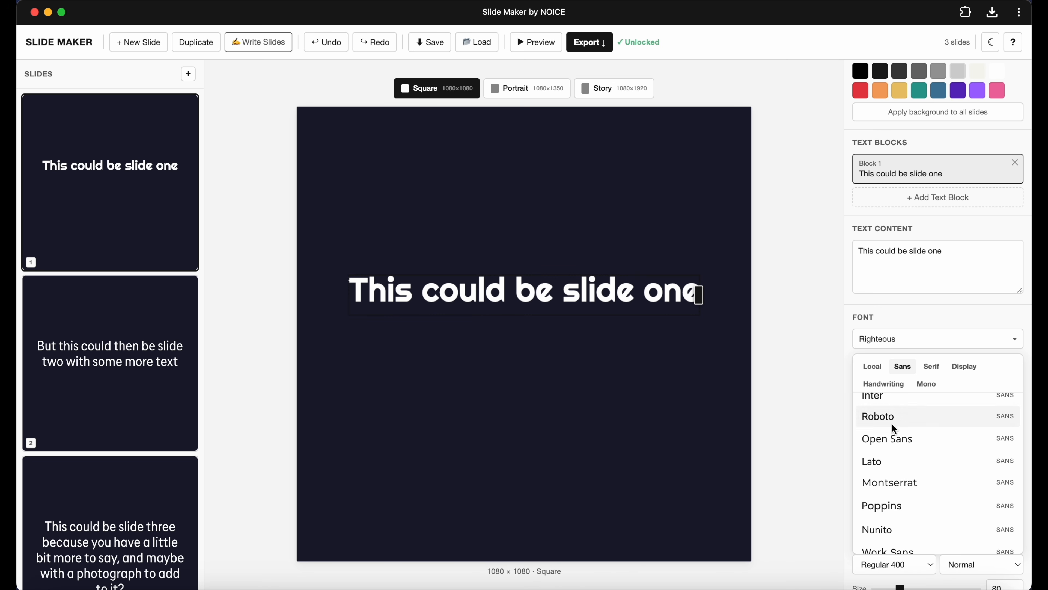
{"action": "scroll", "coordinate": [896, 437], "scroll_direction": "up", "scroll_amount": 1}
{"action": "left_click", "coordinate": [890, 410]}
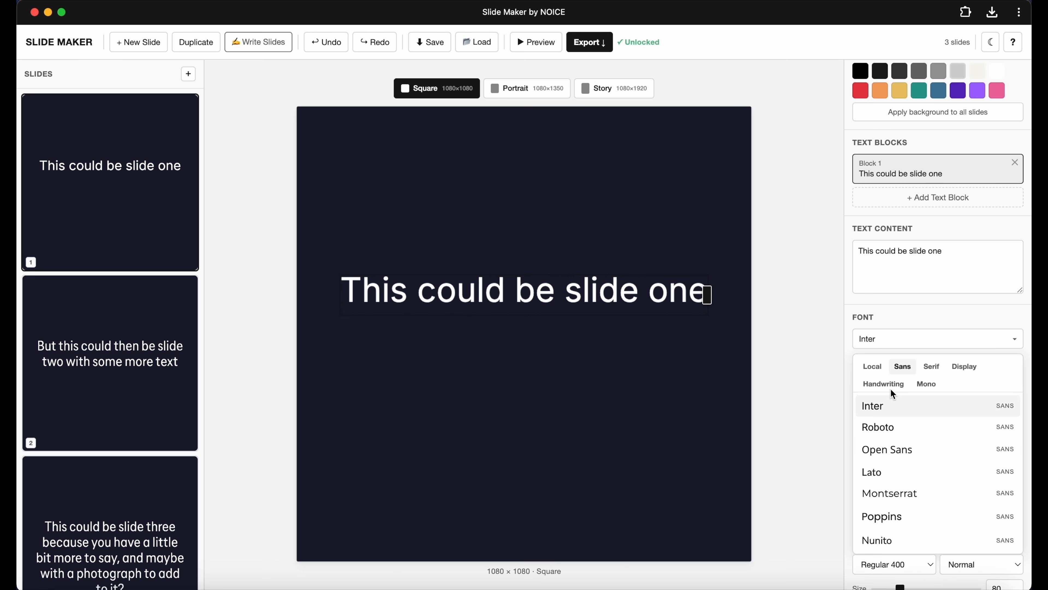
{"action": "left_click", "coordinate": [872, 366]}
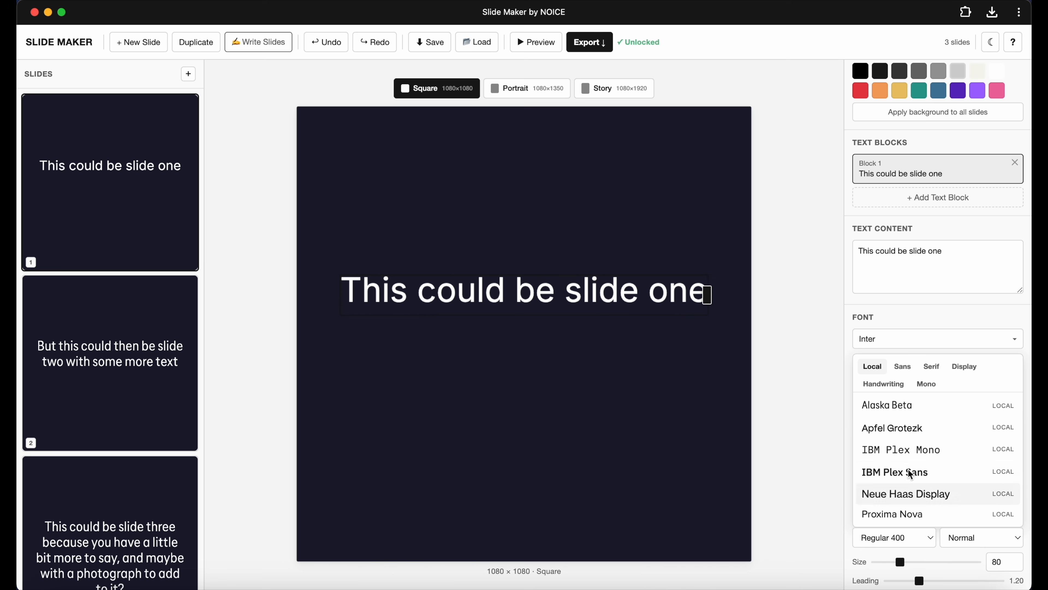
{"action": "left_click", "coordinate": [934, 495]}
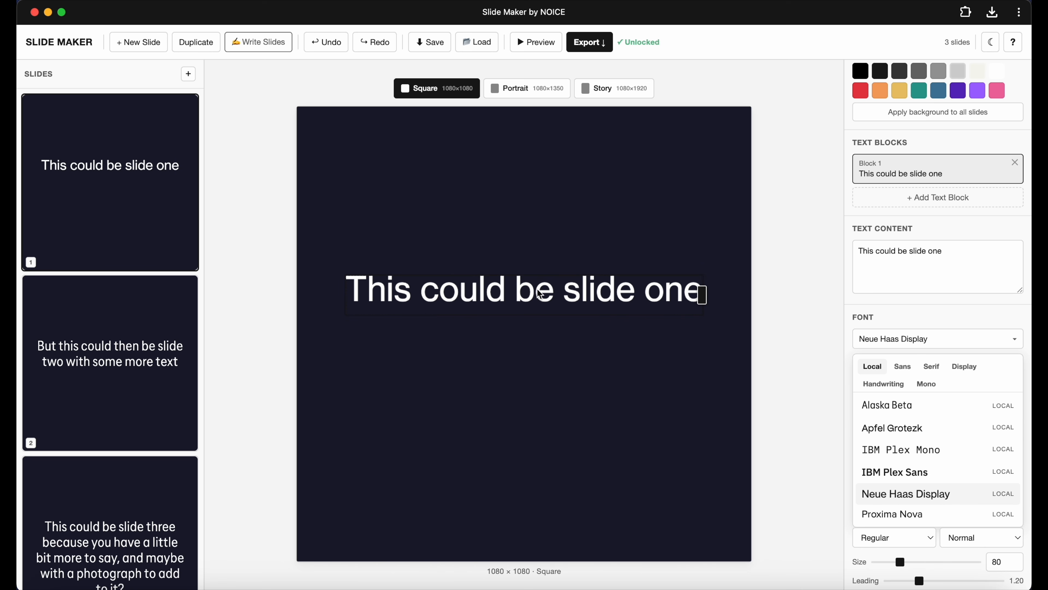
{"action": "left_click", "coordinate": [920, 320]}
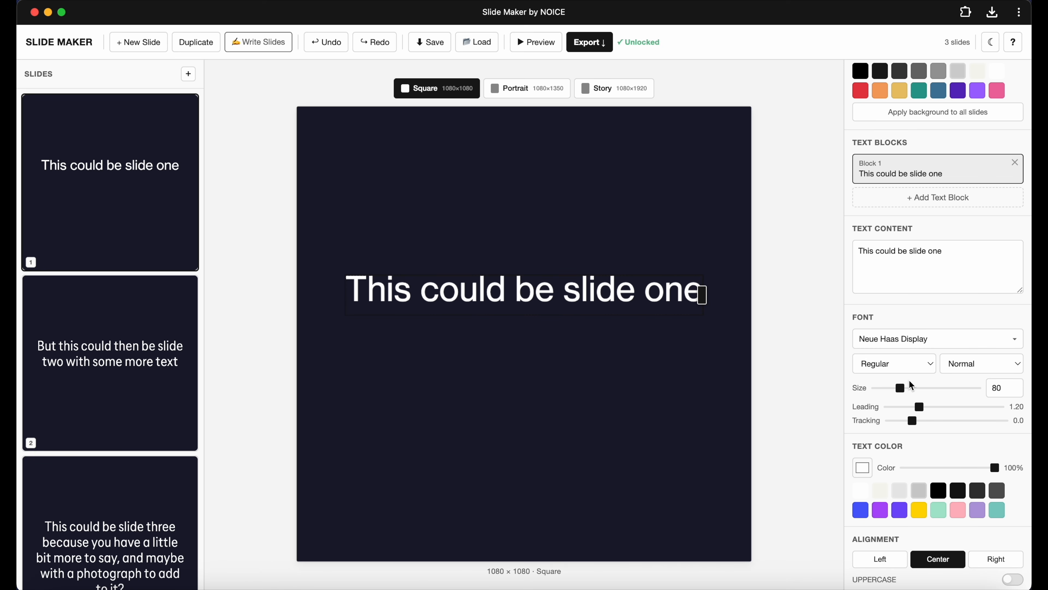
Try several solid background colours and set the first slide's background to yellow.
{"action": "scroll", "coordinate": [923, 156], "scroll_direction": "up", "scroll_amount": 2}
{"action": "left_click", "coordinate": [919, 140]}
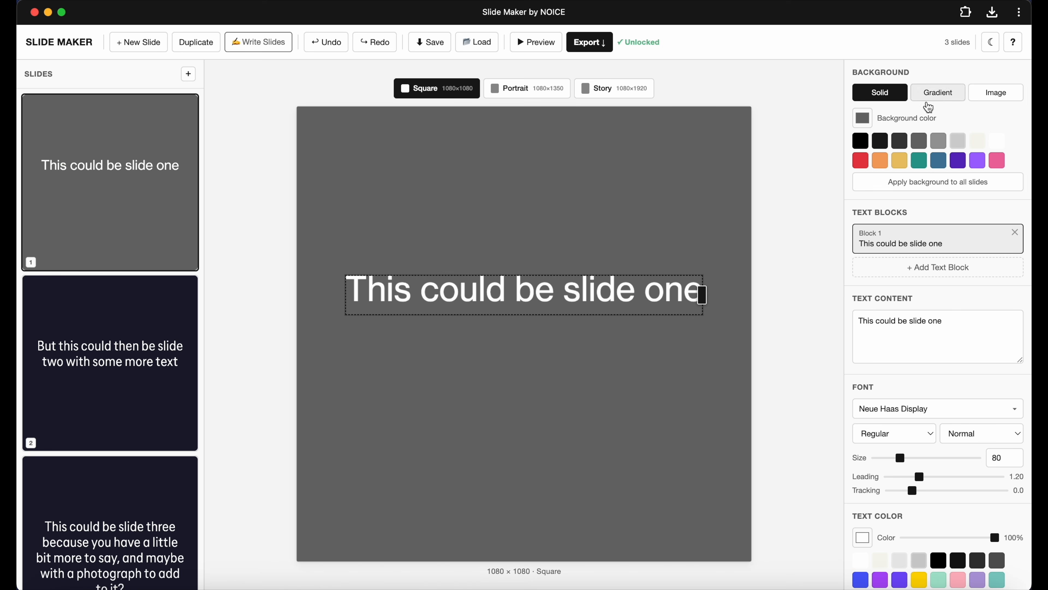
{"action": "left_click", "coordinate": [938, 140]}
{"action": "left_click", "coordinate": [958, 141]}
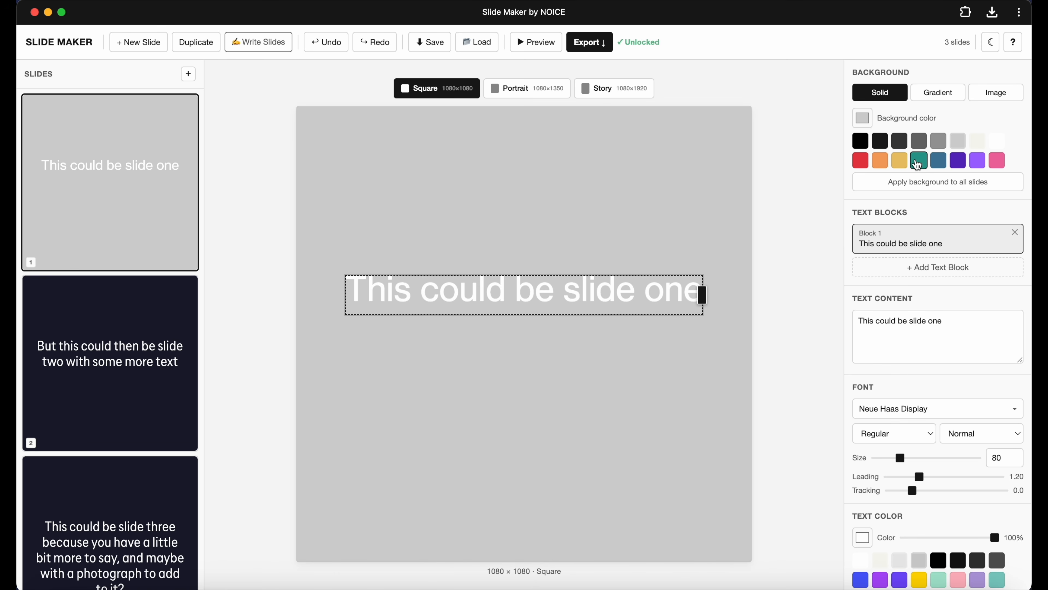
{"action": "left_click", "coordinate": [919, 162]}
{"action": "left_click", "coordinate": [938, 161]}
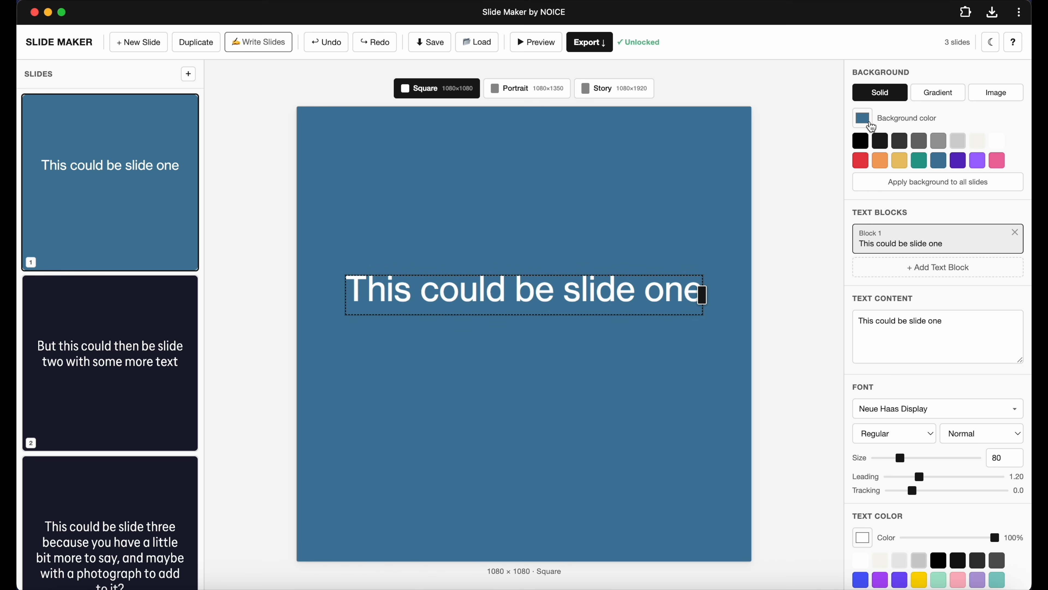
{"action": "left_click", "coordinate": [871, 126]}
{"action": "mouse_move", "coordinate": [905, 192]}
{"action": "left_mouse_down"}
{"action": "mouse_move", "coordinate": [889, 164]}
{"action": "mouse_move", "coordinate": [937, 163]}
{"action": "left_mouse_up"}
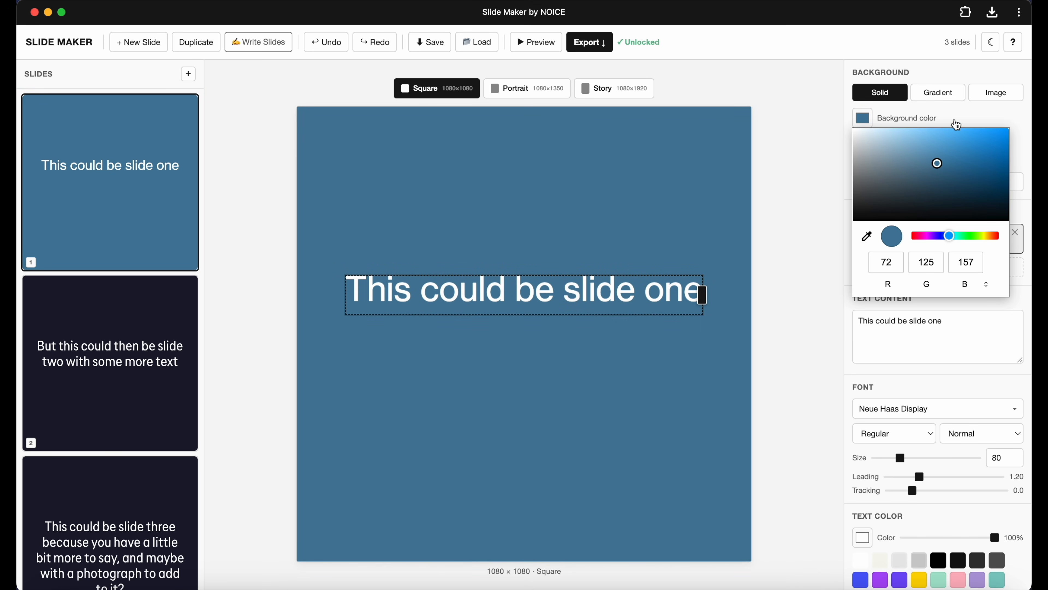
{"action": "left_click", "coordinate": [957, 125]}
{"action": "left_click", "coordinate": [918, 161]}
{"action": "left_click", "coordinate": [887, 165]}
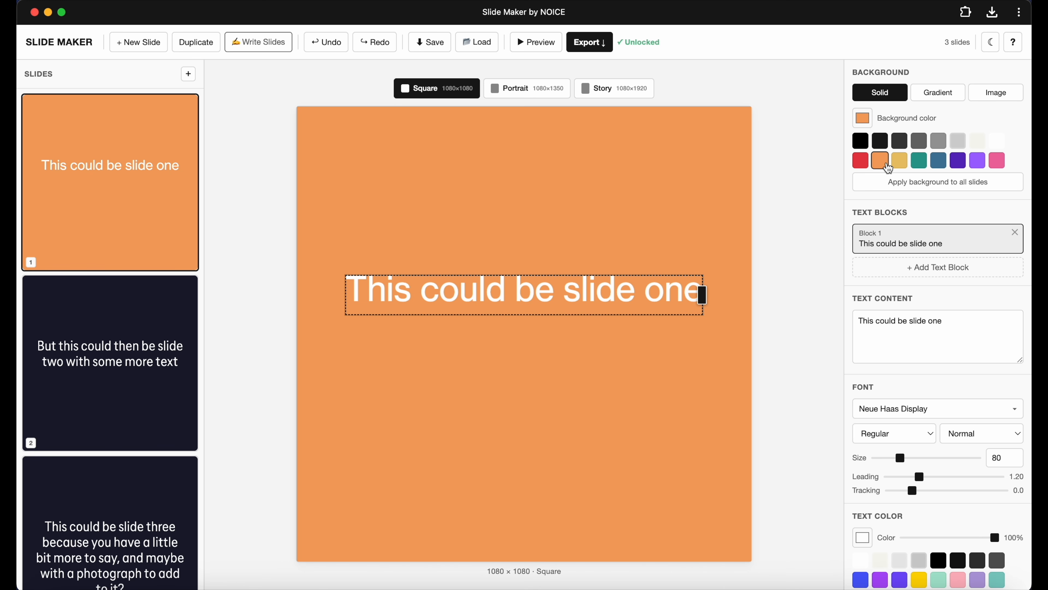
{"action": "left_click", "coordinate": [900, 161]}
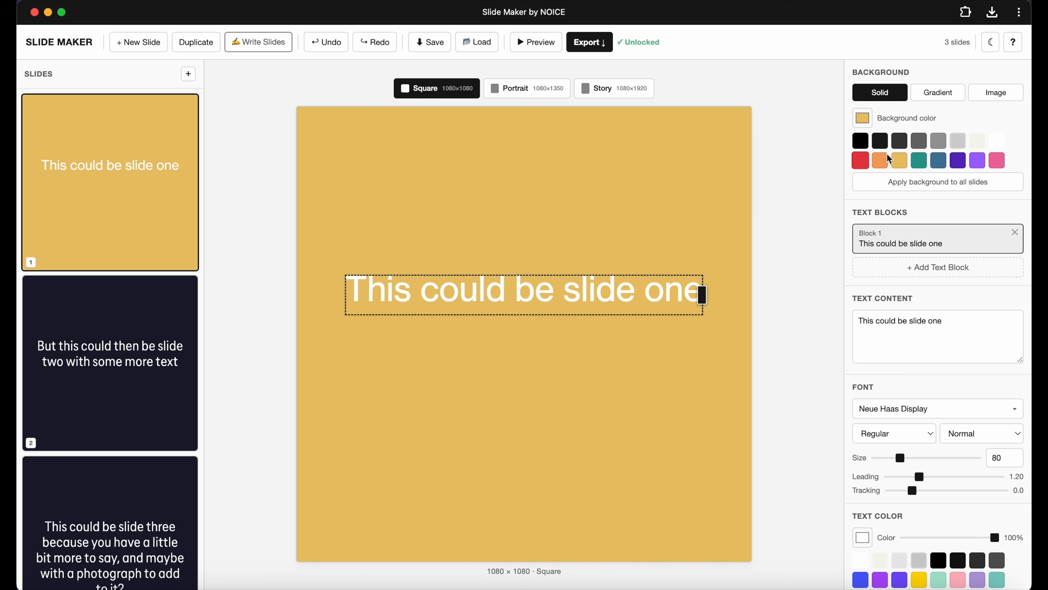
Try gradient backgrounds with purple-to-green colours and a 177° angle on the first slide.
{"action": "left_click", "coordinate": [938, 93]}
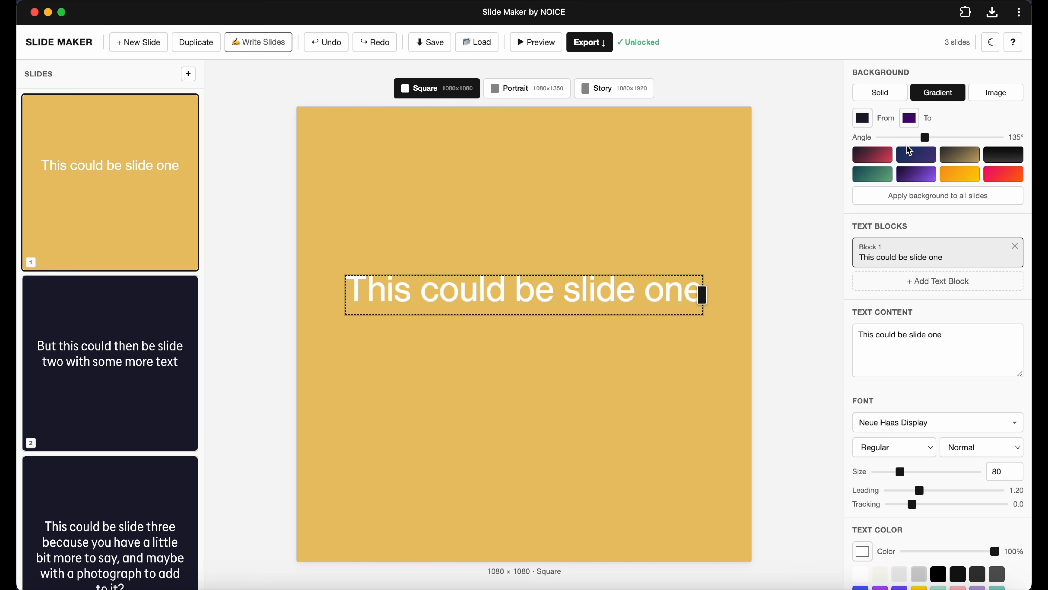
{"action": "left_click", "coordinate": [921, 157]}
{"action": "left_click", "coordinate": [883, 159]}
{"action": "left_click", "coordinate": [879, 179]}
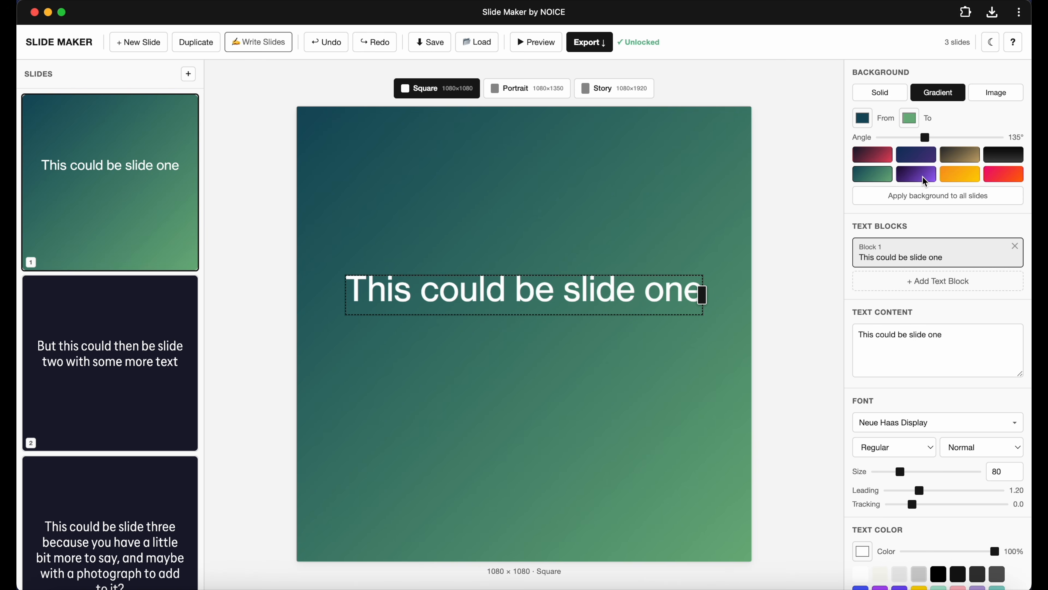
{"action": "left_click", "coordinate": [916, 174]}
{"action": "left_click", "coordinate": [862, 118]}
{"action": "left_click_drag", "start_coordinate": [866, 158], "coordinate": [924, 145]}
{"action": "left_click", "coordinate": [944, 120]}
{"action": "left_click", "coordinate": [912, 119]}
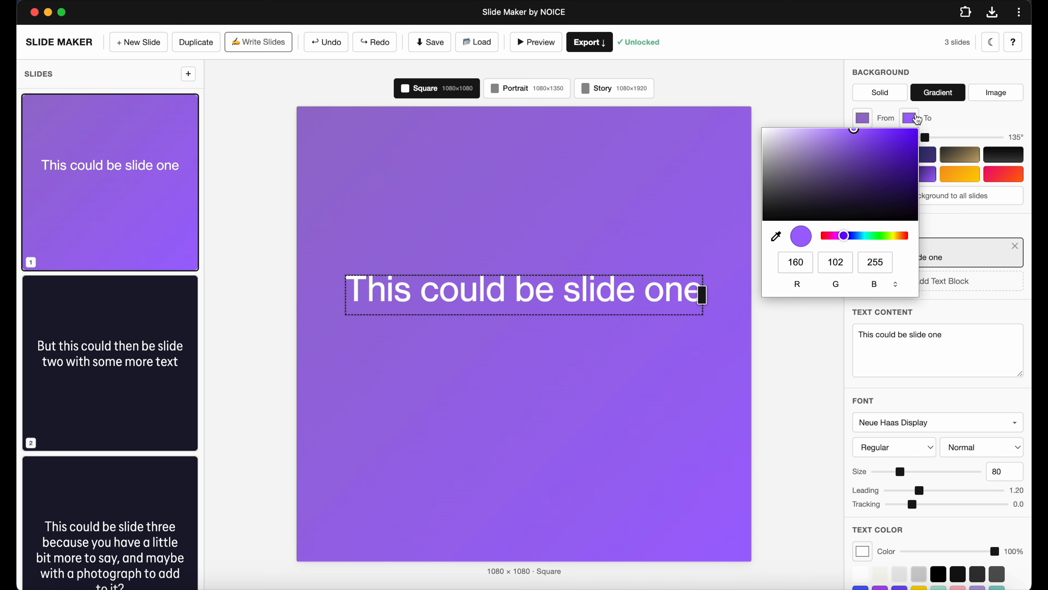
{"action": "left_click", "coordinate": [876, 236]}
{"action": "left_click", "coordinate": [881, 186]}
{"action": "left_click", "coordinate": [848, 158]}
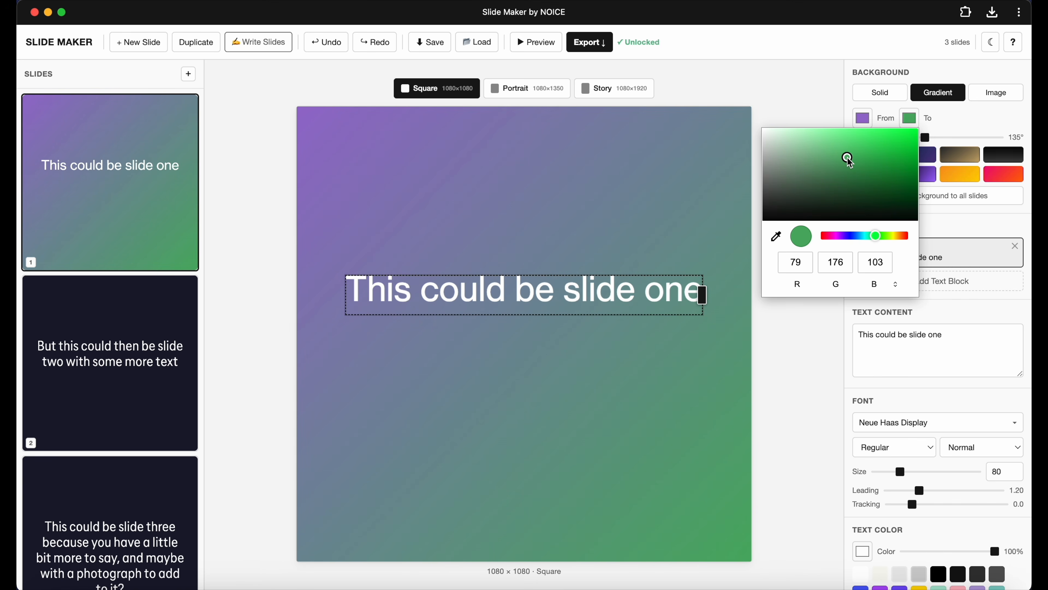
{"action": "left_click", "coordinate": [957, 124]}
{"action": "mouse_move", "coordinate": [925, 138]}
{"action": "left_mouse_down"}
{"action": "mouse_move", "coordinate": [1002, 142]}
{"action": "mouse_move", "coordinate": [893, 143]}
{"action": "mouse_move", "coordinate": [940, 144]}
{"action": "left_mouse_up"}
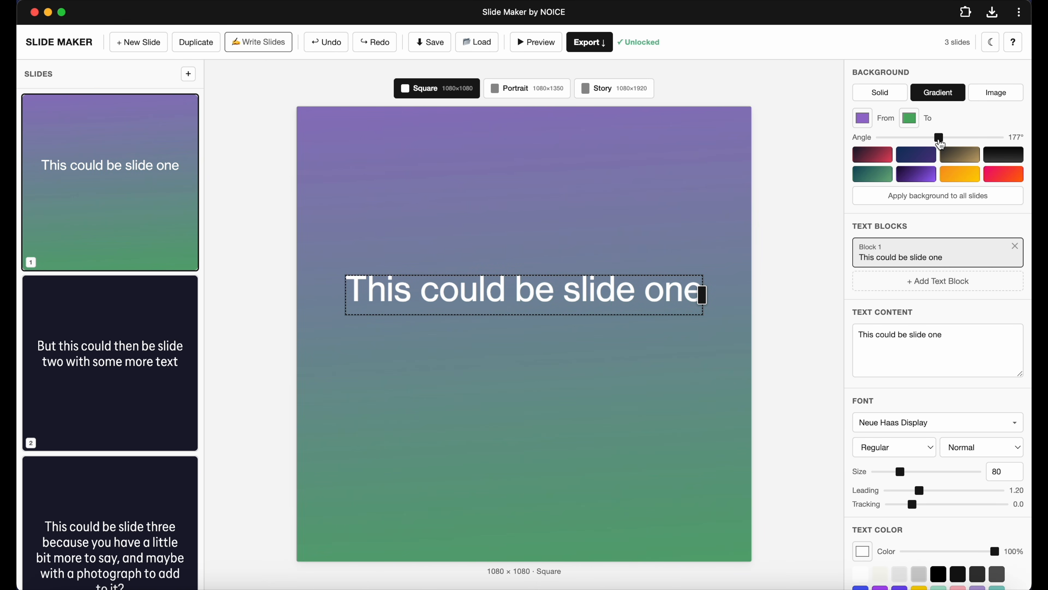
Return to the solid yellow background and apply it to all slides.
{"action": "left_click", "coordinate": [898, 91]}
{"action": "left_click", "coordinate": [900, 162]}
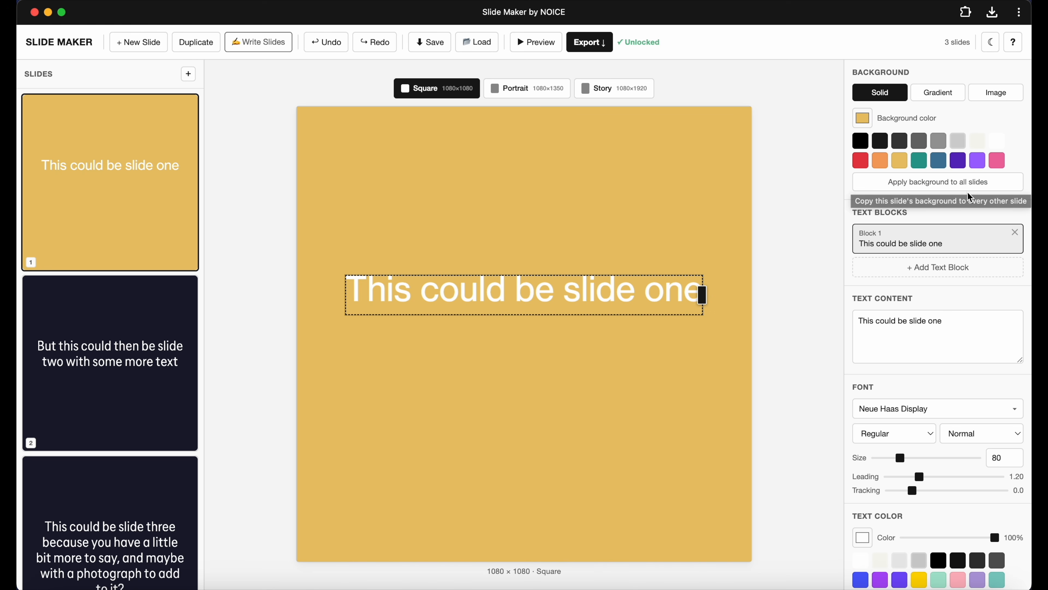
{"action": "left_click", "coordinate": [949, 192]}
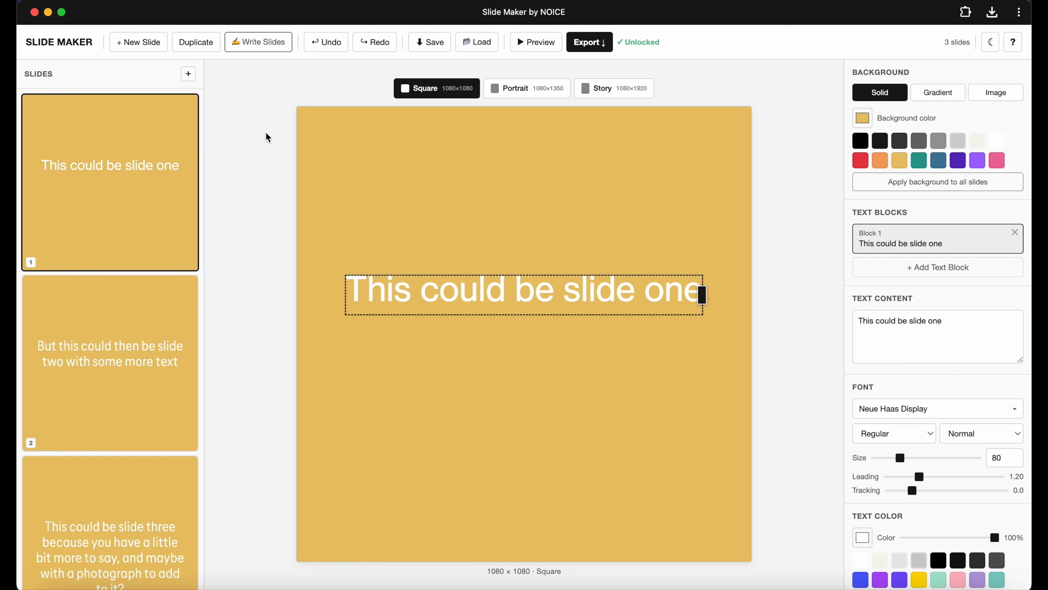
Add a second text block with sample text and undo it.
{"action": "scroll", "coordinate": [135, 372], "scroll_direction": "down", "scroll_amount": 2}
{"action": "scroll", "coordinate": [148, 377], "scroll_direction": "up", "scroll_amount": 3}
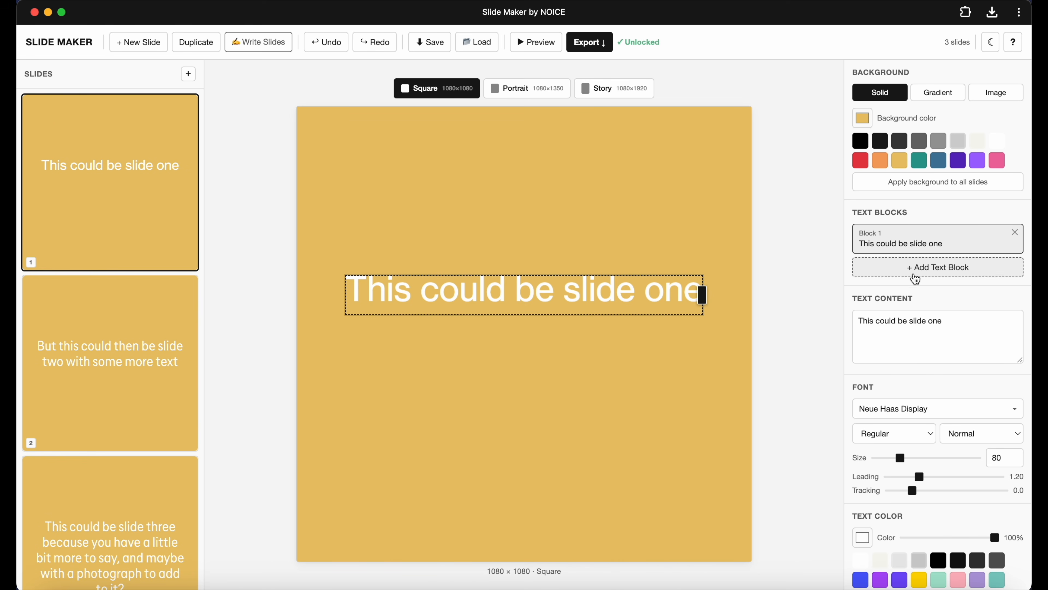
{"action": "scroll", "coordinate": [916, 279], "scroll_direction": "down", "scroll_amount": 2}
{"action": "scroll", "coordinate": [916, 279], "scroll_direction": "up", "scroll_amount": 1}
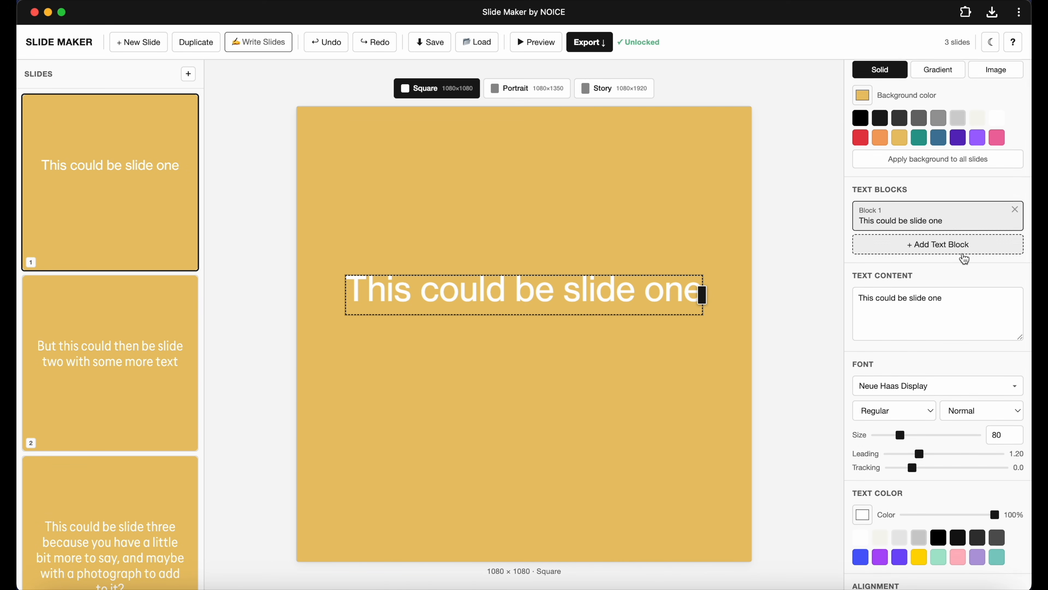
{"action": "scroll", "coordinate": [962, 262], "scroll_direction": "up", "scroll_amount": 1}
{"action": "left_click", "coordinate": [887, 272]}
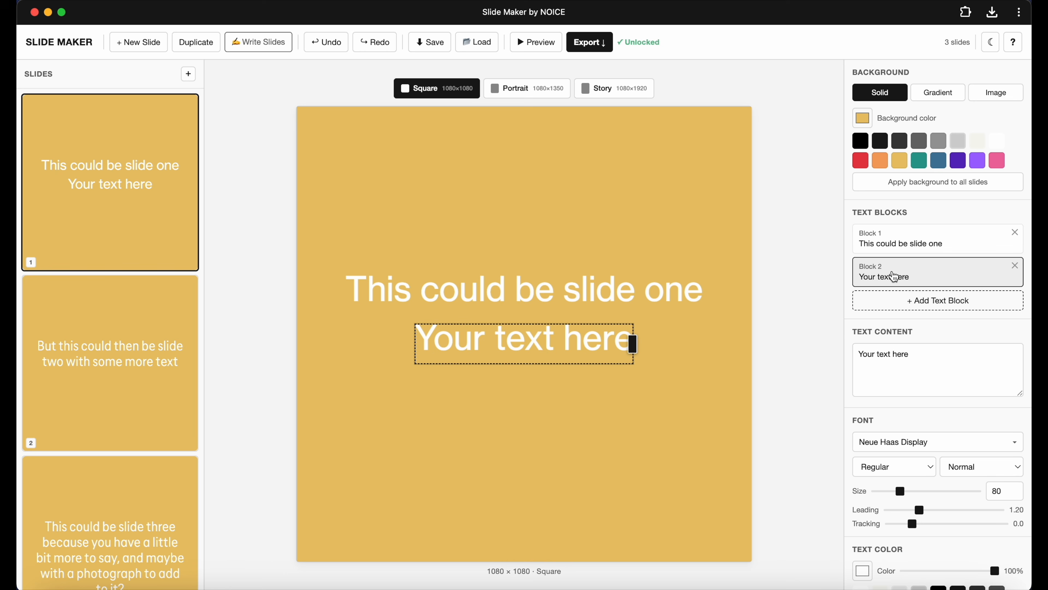
{"action": "left_click", "coordinate": [899, 368]}
{"action": "type", "text": "Lj;aksdjf;klajsdf;lasdf"}
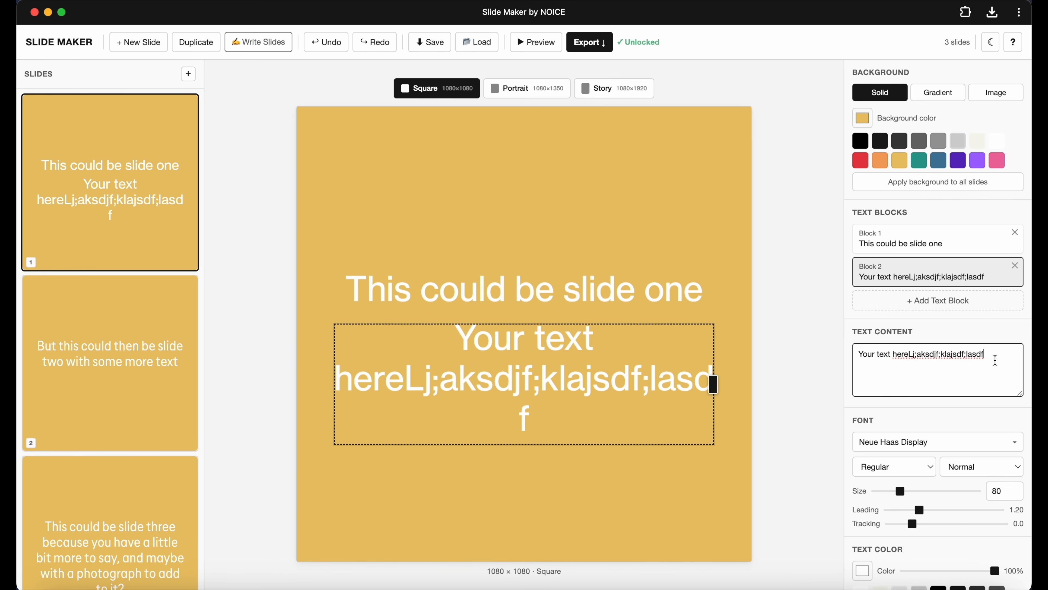
{"action": "key", "text": "super+z"}
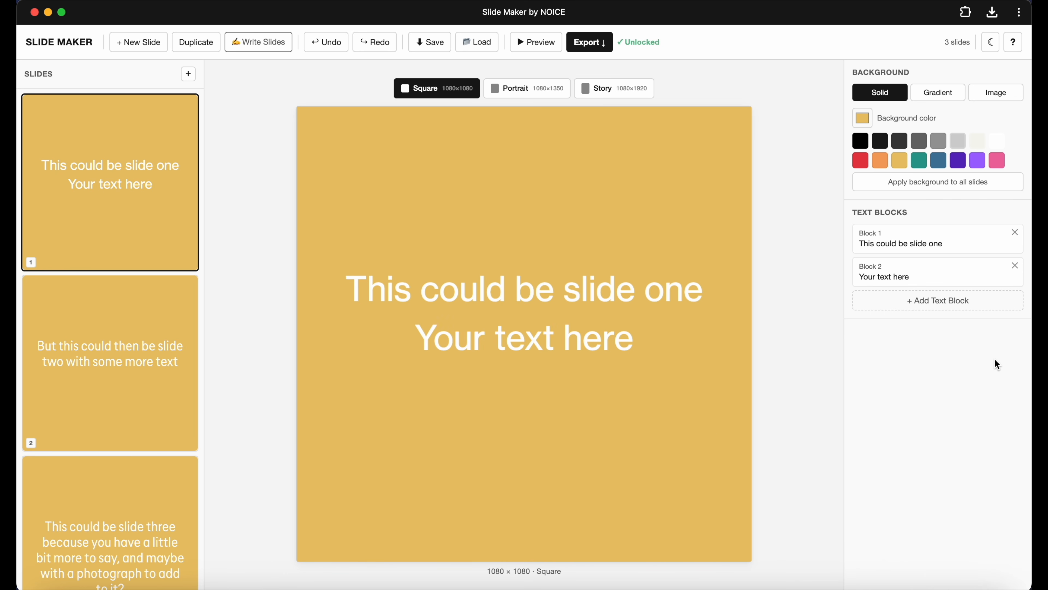
{"action": "key", "text": "super+z"}
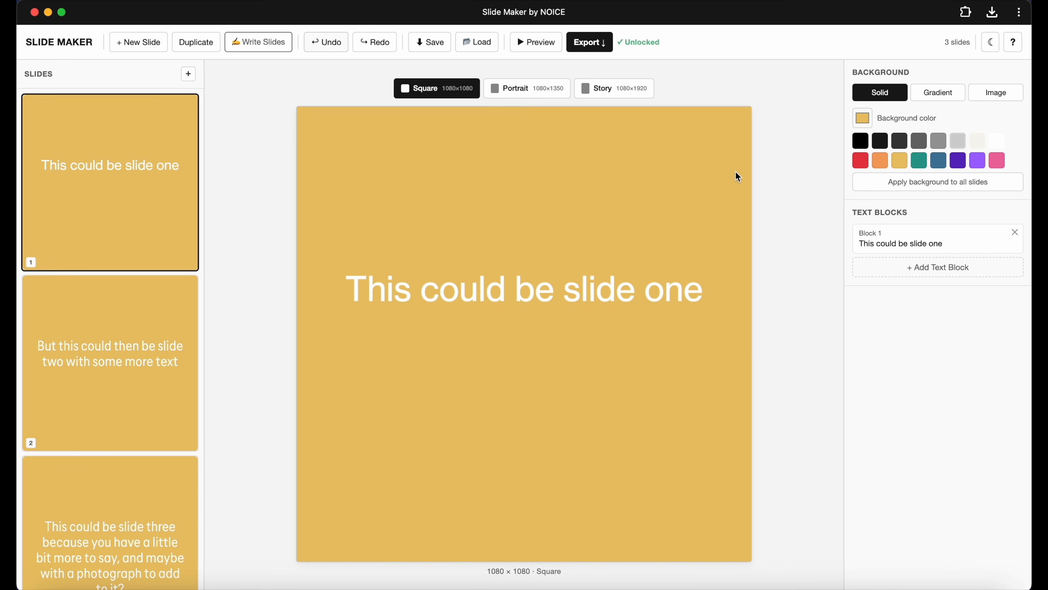
Try resizing the first slide's text, then undo and redo the change.
{"action": "left_click", "coordinate": [576, 285]}
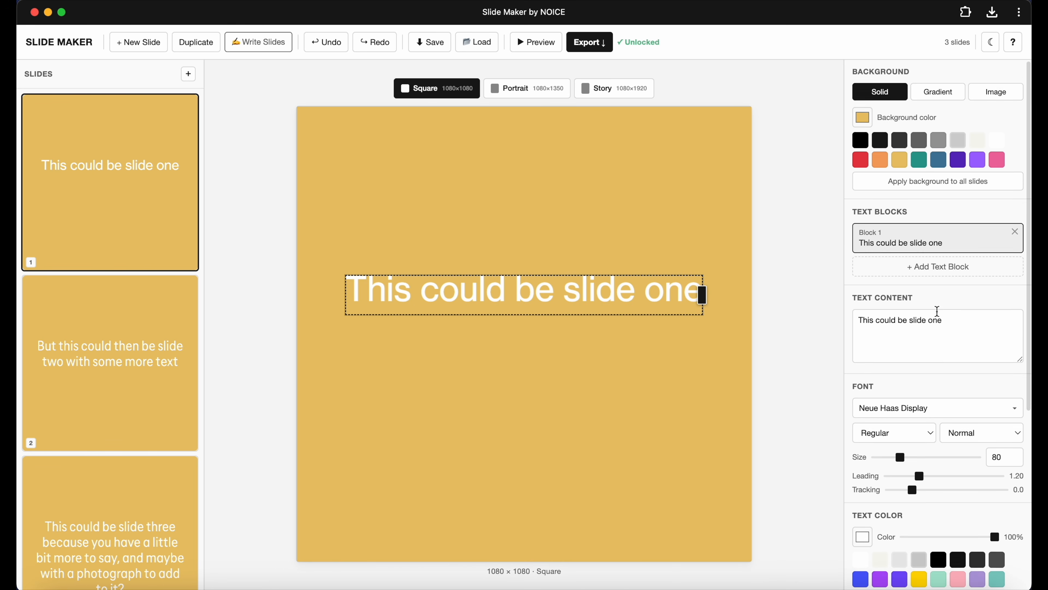
{"action": "scroll", "coordinate": [936, 311], "scroll_direction": "down", "scroll_amount": 3}
{"action": "scroll", "coordinate": [916, 378], "scroll_direction": "down", "scroll_amount": 2}
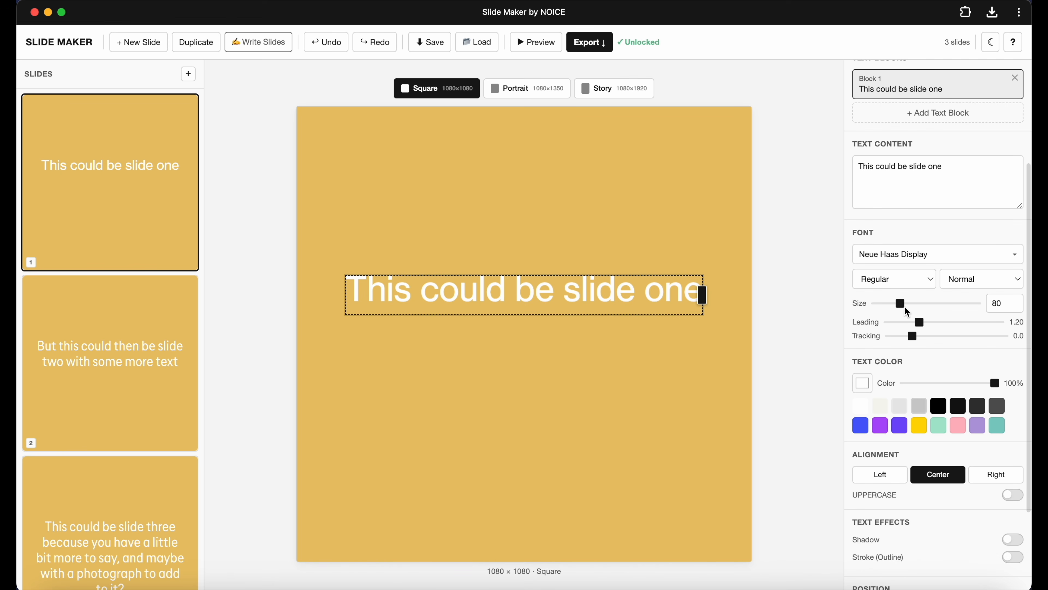
{"action": "left_click_drag", "start_coordinate": [903, 306], "coordinate": [925, 304]}
{"action": "key", "text": "super+z"}
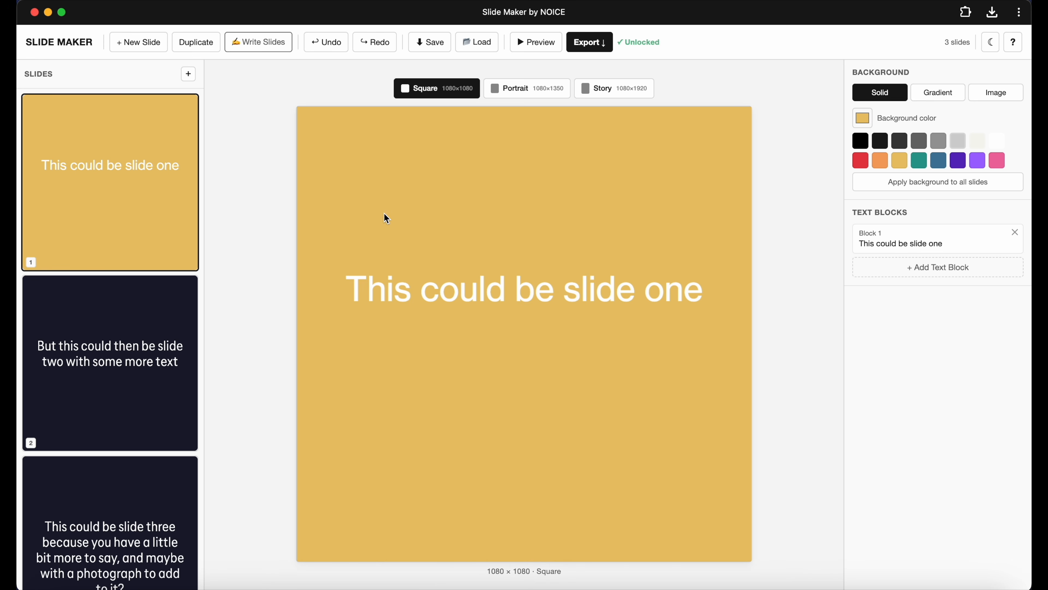
{"action": "left_click", "coordinate": [578, 289]}
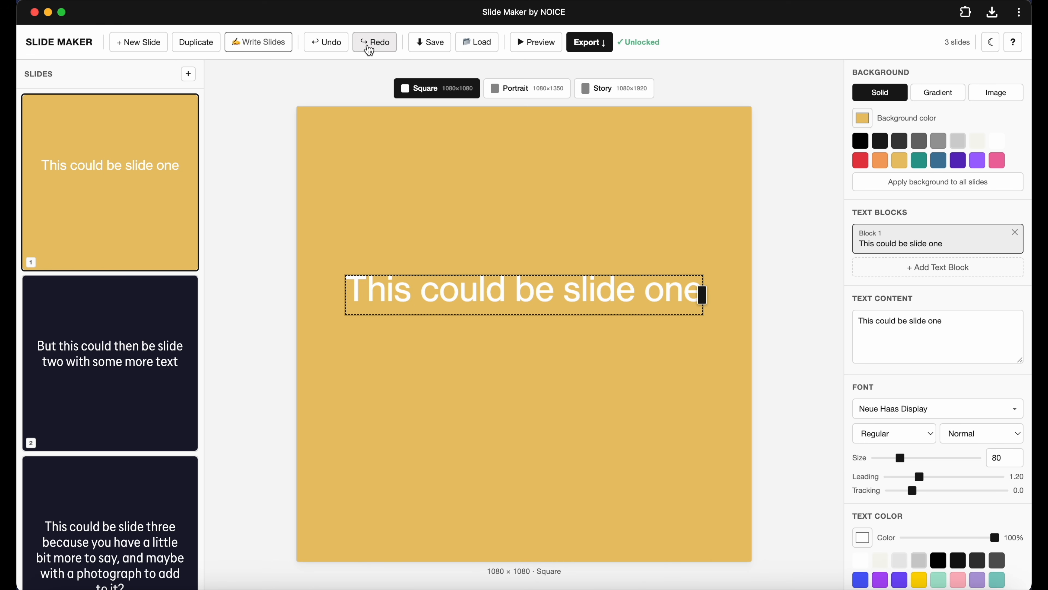
{"action": "left_click", "coordinate": [337, 50]}
{"action": "left_click", "coordinate": [91, 246]}
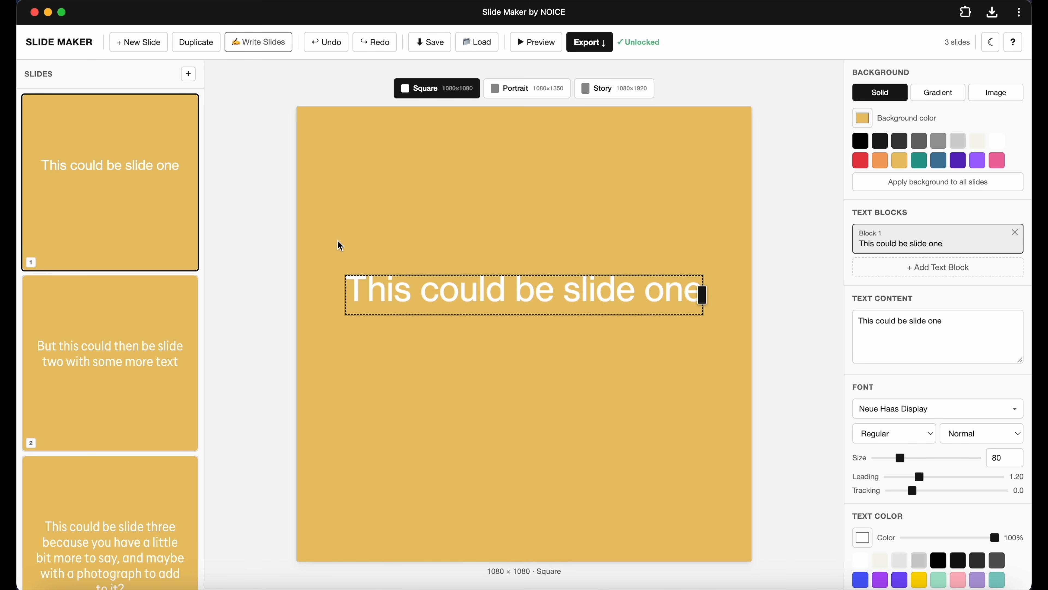
Set the first slide's text tracking to 0.5.
{"action": "scroll", "coordinate": [915, 379], "scroll_direction": "down", "scroll_amount": 2}
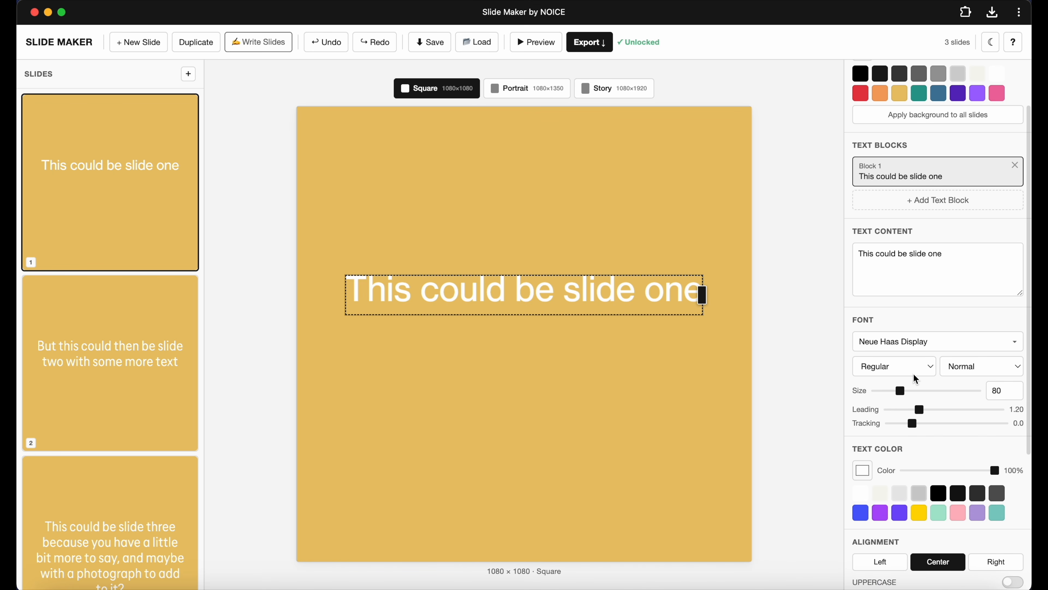
{"action": "scroll", "coordinate": [915, 379], "scroll_direction": "down", "scroll_amount": 1}
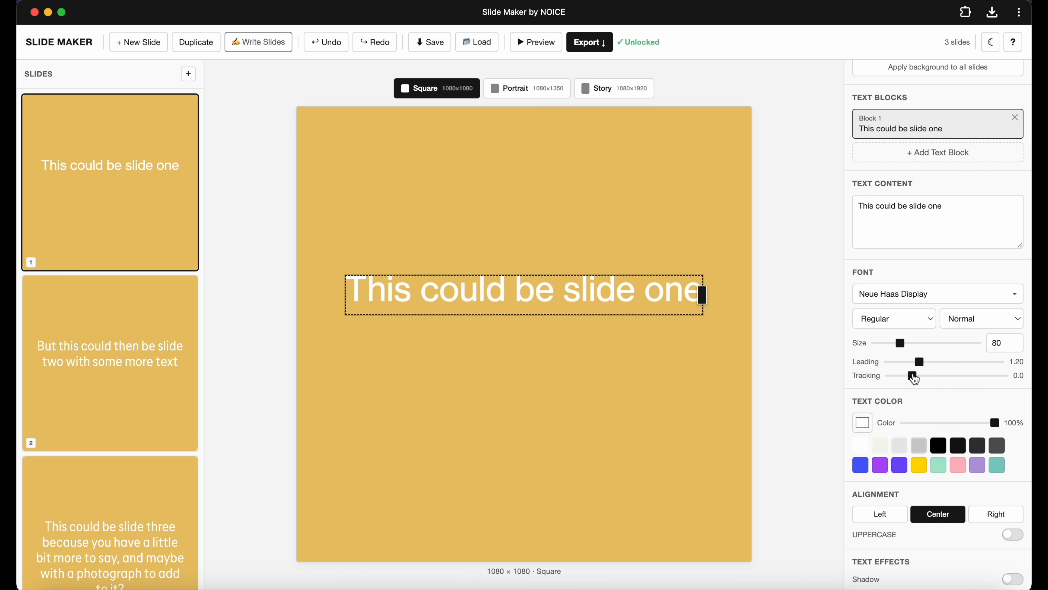
{"action": "mouse_move", "coordinate": [914, 378]}
{"action": "left_mouse_down"}
{"action": "mouse_move", "coordinate": [905, 376]}
{"action": "mouse_move", "coordinate": [929, 375]}
{"action": "mouse_move", "coordinate": [914, 378]}
{"action": "left_mouse_up"}
{"action": "scroll", "coordinate": [915, 376], "scroll_direction": "down", "scroll_amount": 2}
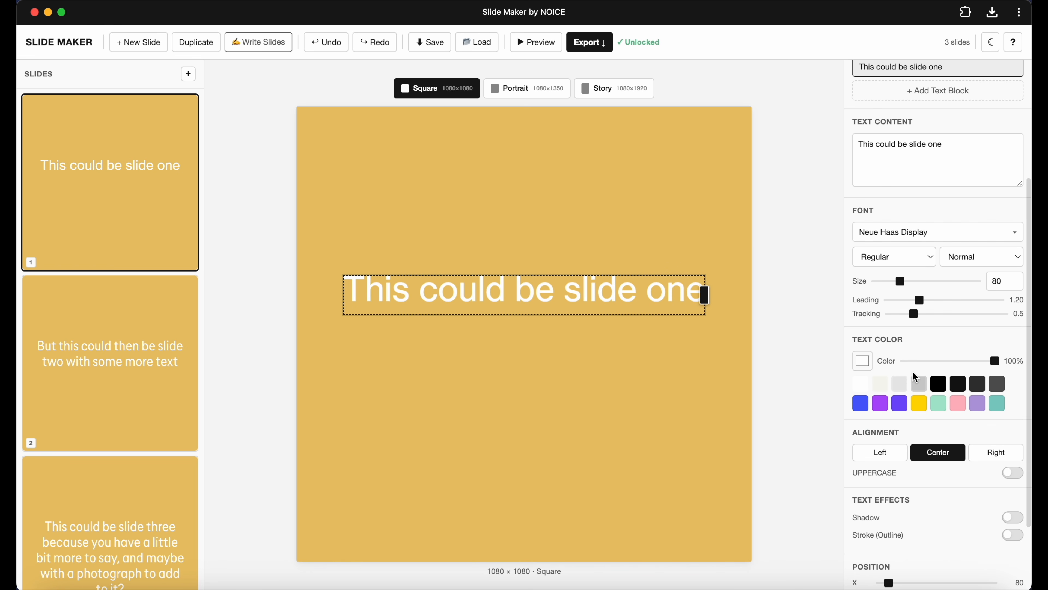
Set the first slide's text colour to black and align the text left.
{"action": "left_click", "coordinate": [923, 337]}
{"action": "left_click", "coordinate": [955, 335]}
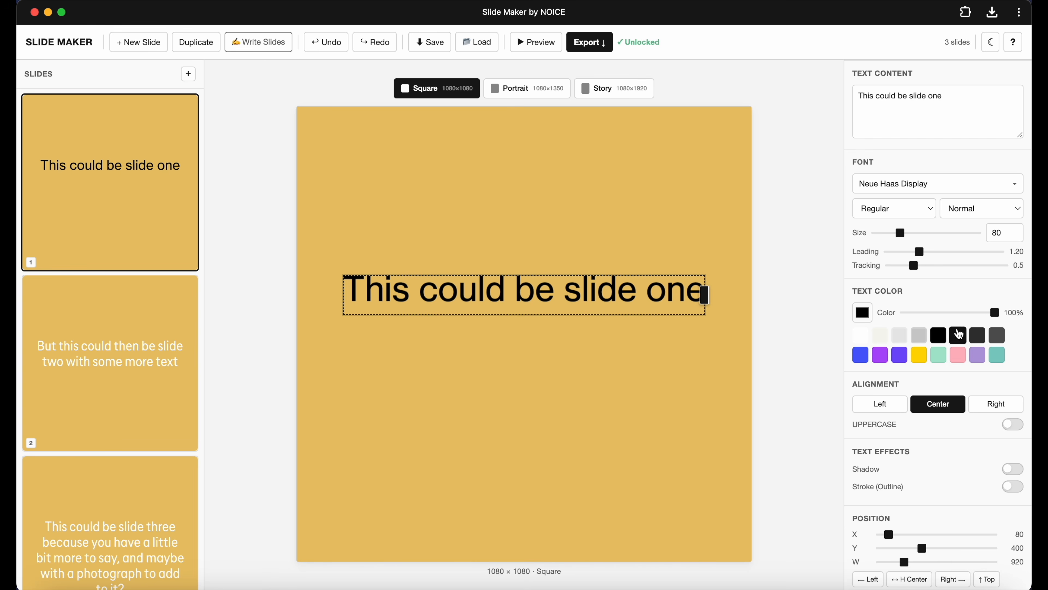
{"action": "mouse_move", "coordinate": [993, 316]}
{"action": "left_mouse_down"}
{"action": "mouse_move", "coordinate": [904, 313]}
{"action": "mouse_move", "coordinate": [1009, 326]}
{"action": "left_mouse_up"}
{"action": "left_click", "coordinate": [920, 337]}
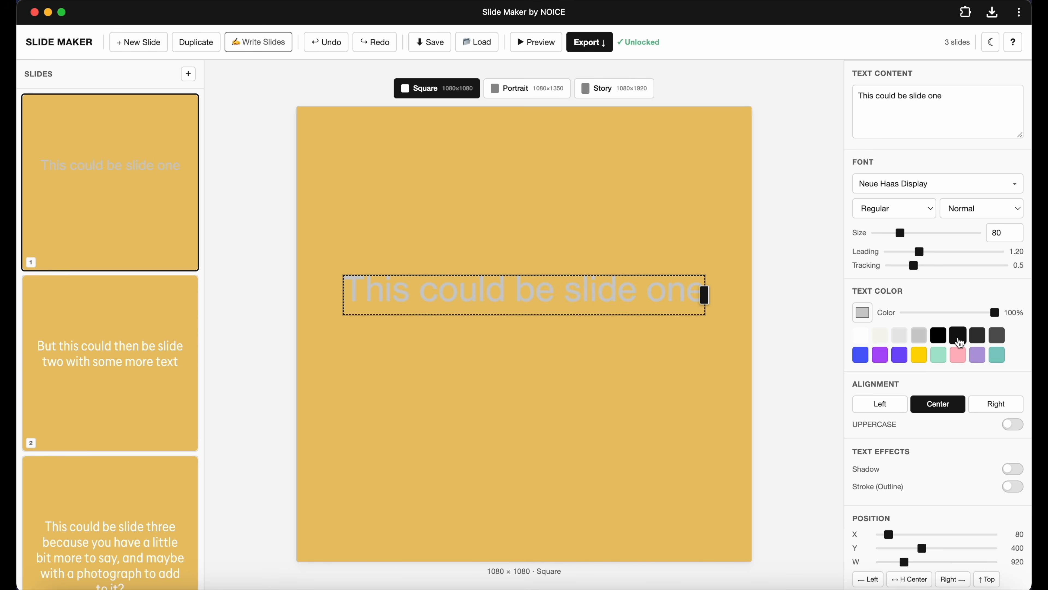
{"action": "left_click", "coordinate": [958, 337]}
{"action": "scroll", "coordinate": [919, 407], "scroll_direction": "down", "scroll_amount": 1}
{"action": "left_click", "coordinate": [880, 357]}
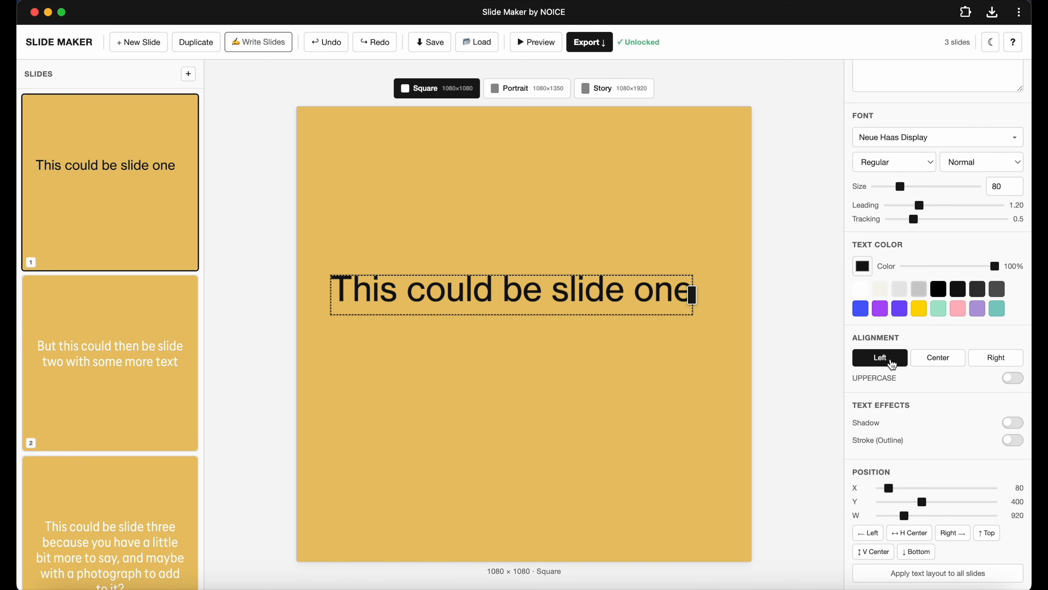
Centre-align the first slide's text and apply its text layout to all slides.
{"action": "left_click", "coordinate": [933, 359]}
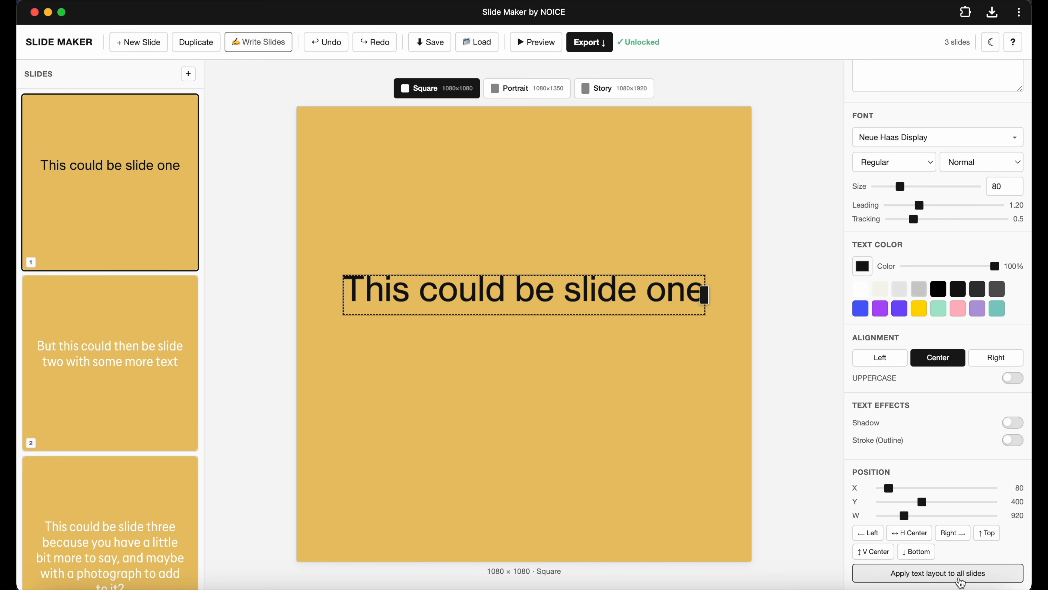
{"action": "left_click", "coordinate": [1003, 582]}
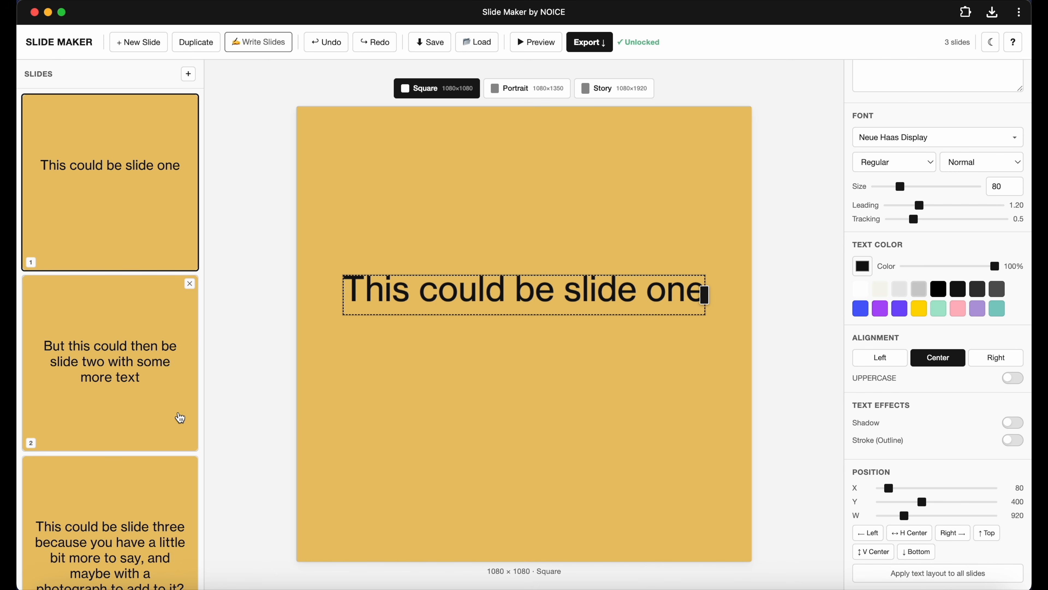
Review each of the three slides in turn.
{"action": "left_click", "coordinate": [145, 354]}
{"action": "left_click", "coordinate": [122, 531]}
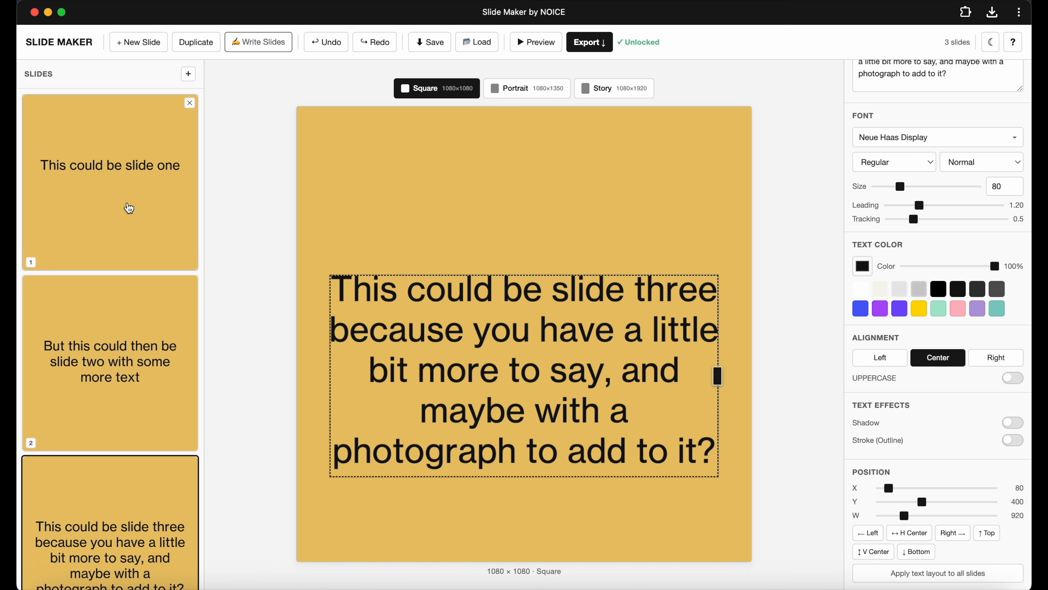
{"action": "left_click", "coordinate": [128, 207]}
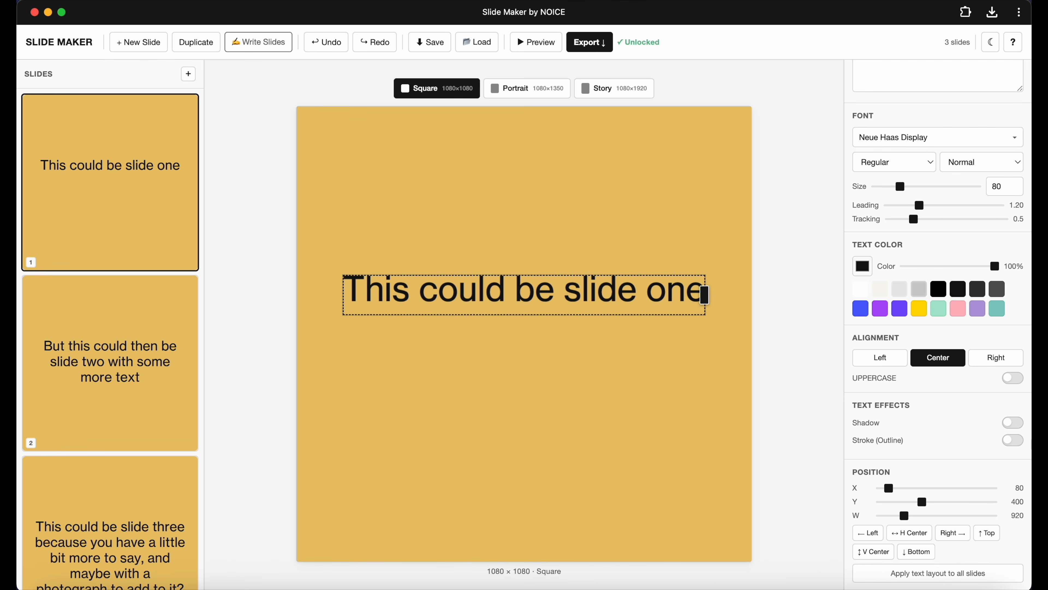
{"action": "left_click", "coordinate": [874, 359]}
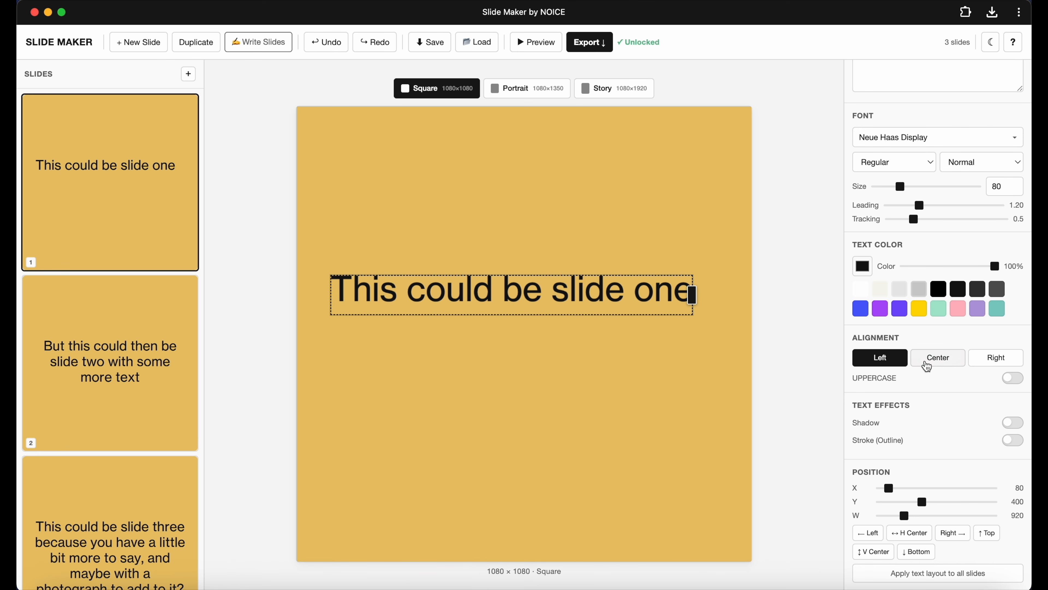
{"action": "left_click", "coordinate": [937, 363]}
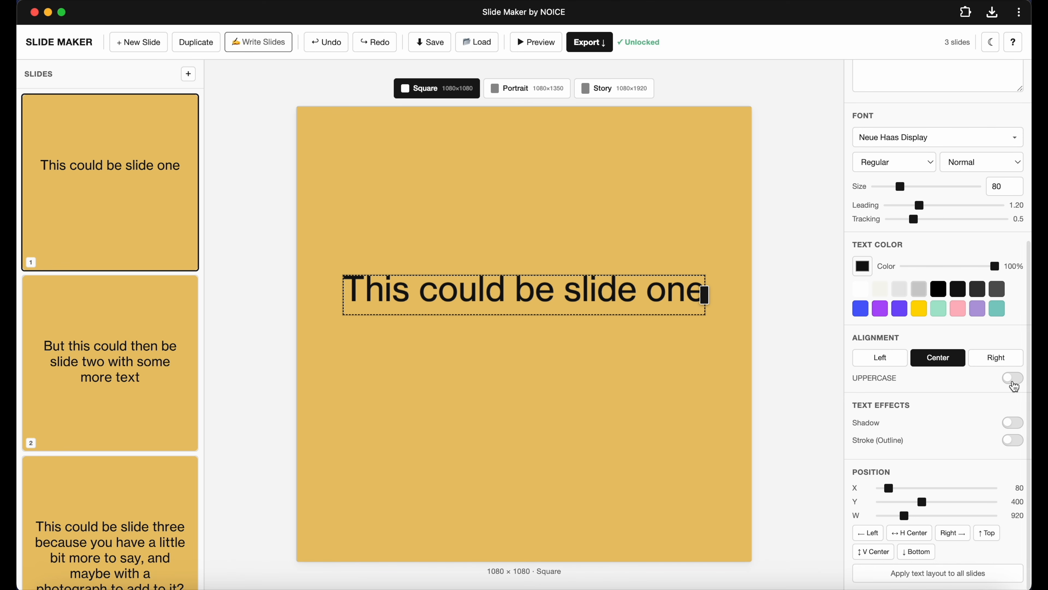
{"action": "left_click", "coordinate": [1012, 378]}
{"action": "left_click", "coordinate": [1012, 378]}
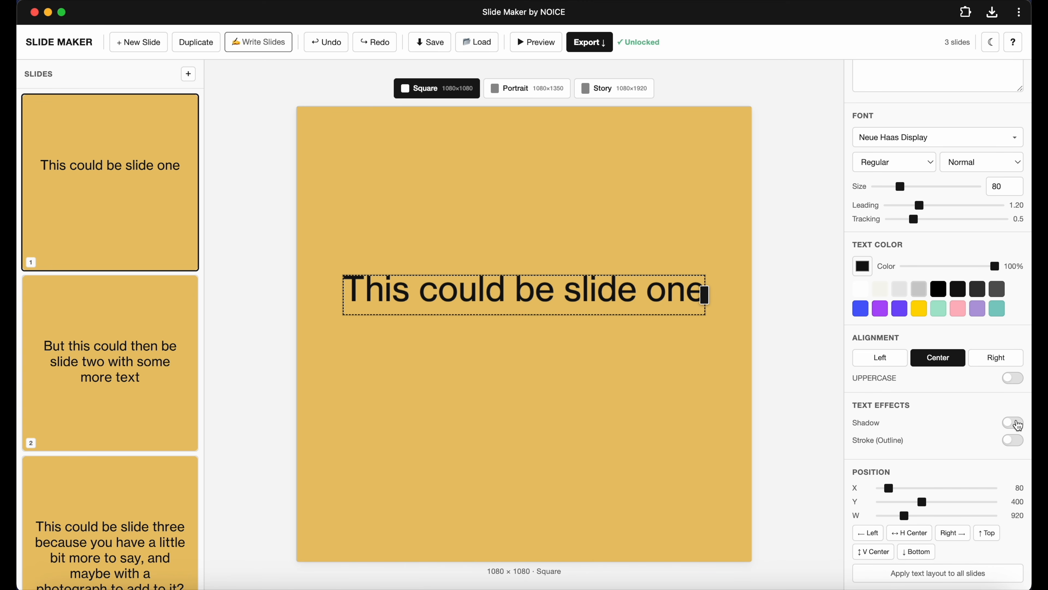
{"action": "left_click", "coordinate": [1014, 423]}
{"action": "left_click", "coordinate": [1014, 422]}
Position the first slide's text horizontally centred at about Y 322 and apply the text layout to all slides.
{"action": "left_click", "coordinate": [914, 553]}
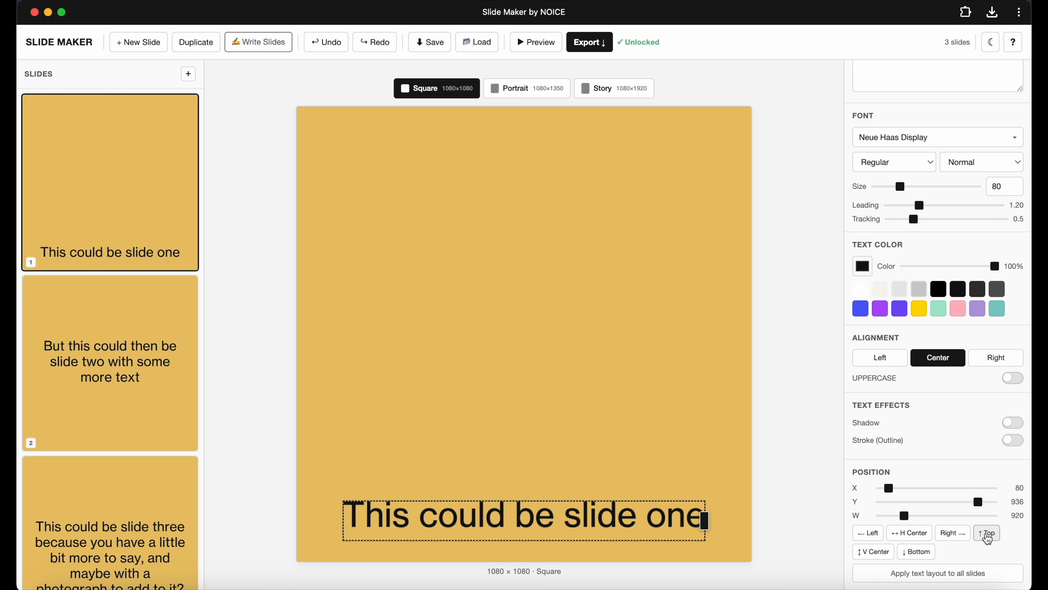
{"action": "left_click", "coordinate": [986, 534]}
{"action": "left_click", "coordinate": [948, 540]}
{"action": "left_click_drag", "start_coordinate": [614, 153], "coordinate": [602, 263]}
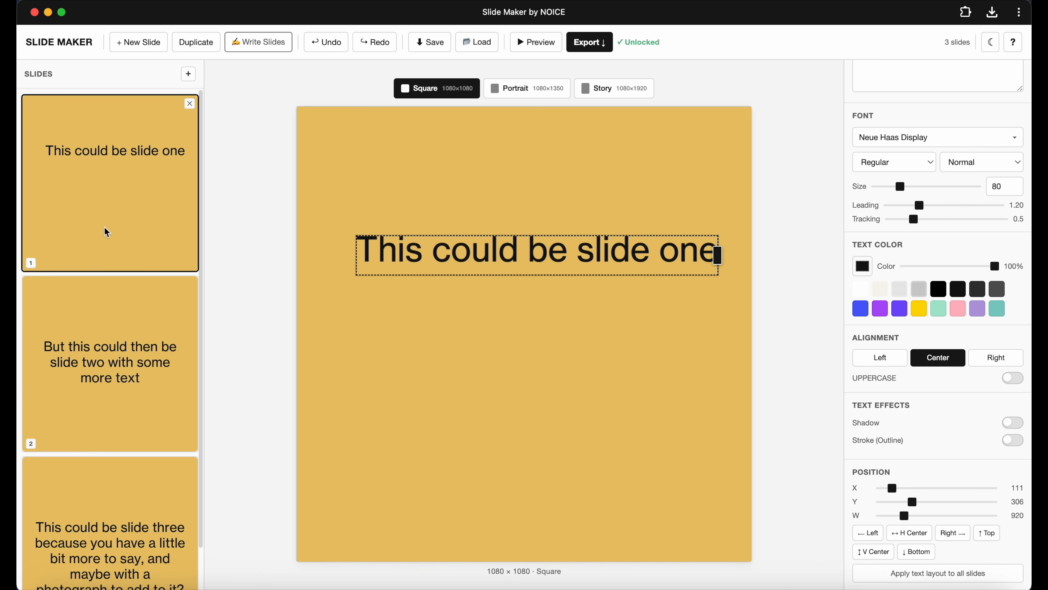
{"action": "mouse_move", "coordinate": [608, 260]}
{"action": "left_mouse_down"}
{"action": "mouse_move", "coordinate": [604, 252]}
{"action": "mouse_move", "coordinate": [601, 268]}
{"action": "left_mouse_up"}
{"action": "left_click", "coordinate": [894, 531]}
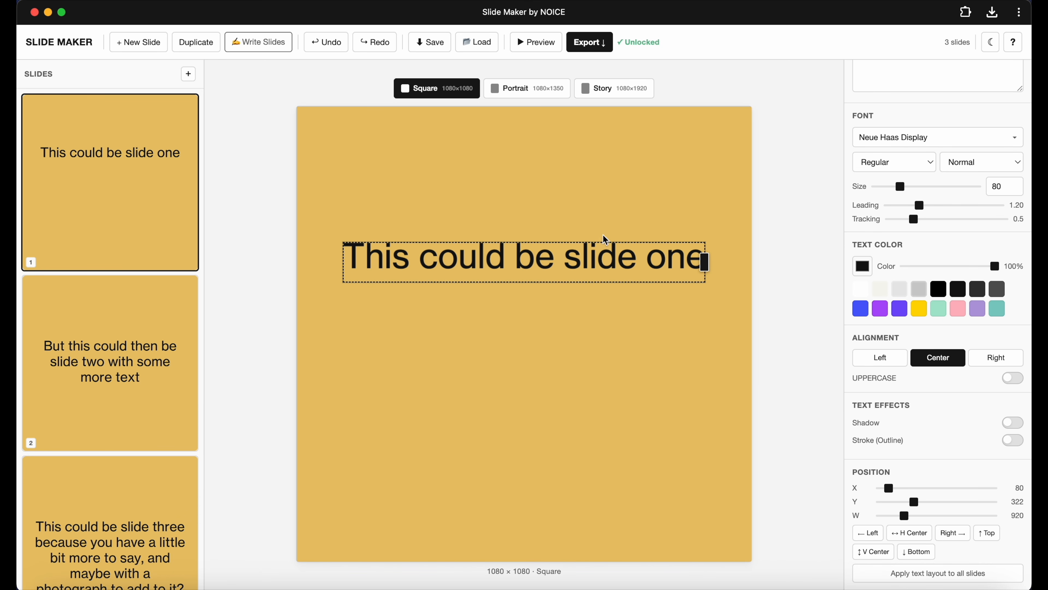
{"action": "left_click", "coordinate": [896, 572]}
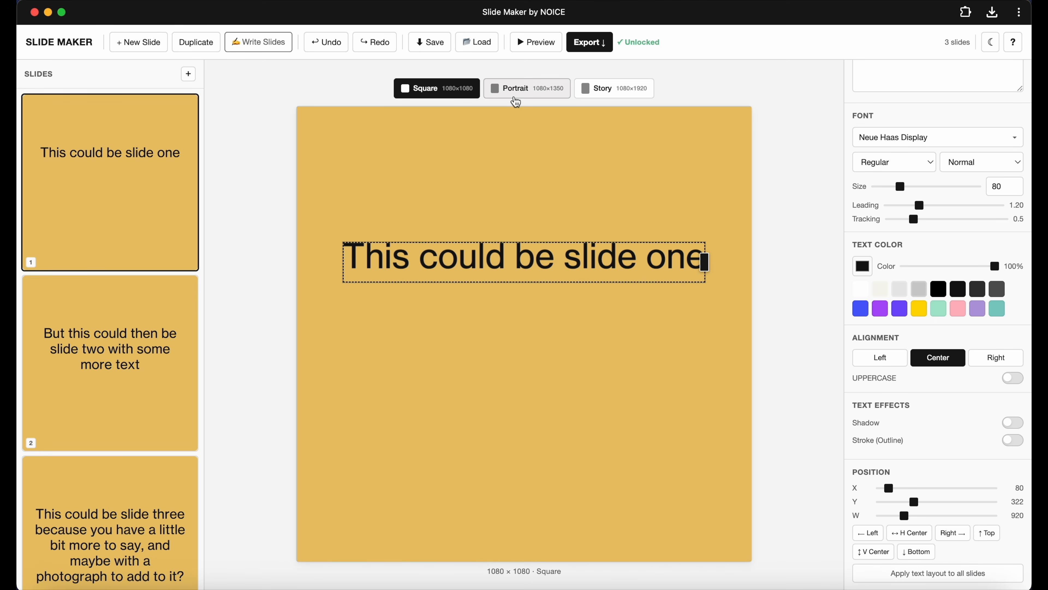
Preview the slides in the Portrait and Story formats, then return to Square.
{"action": "left_click", "coordinate": [516, 99]}
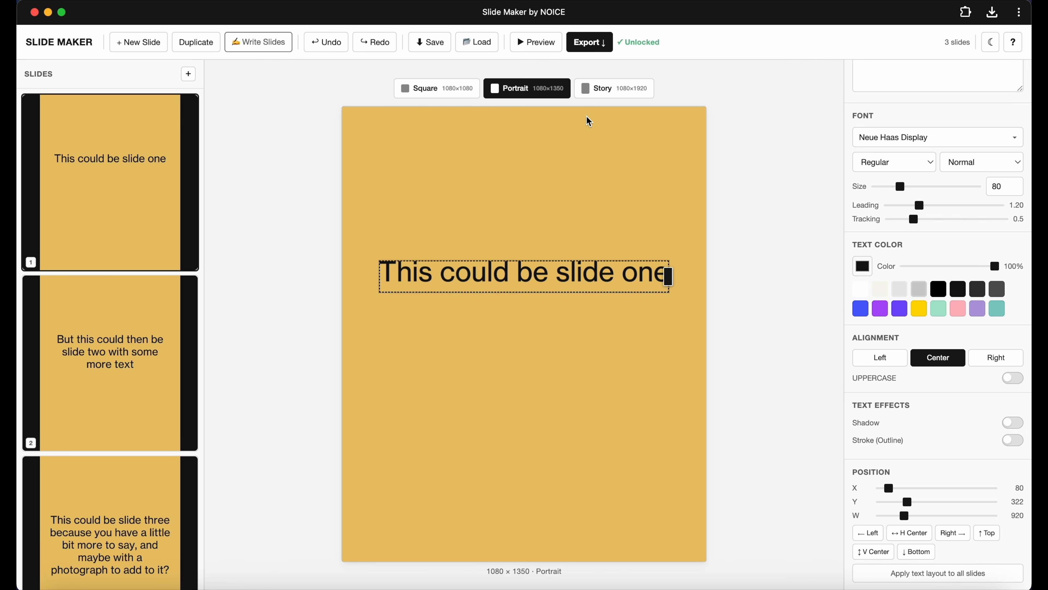
{"action": "left_click", "coordinate": [598, 90]}
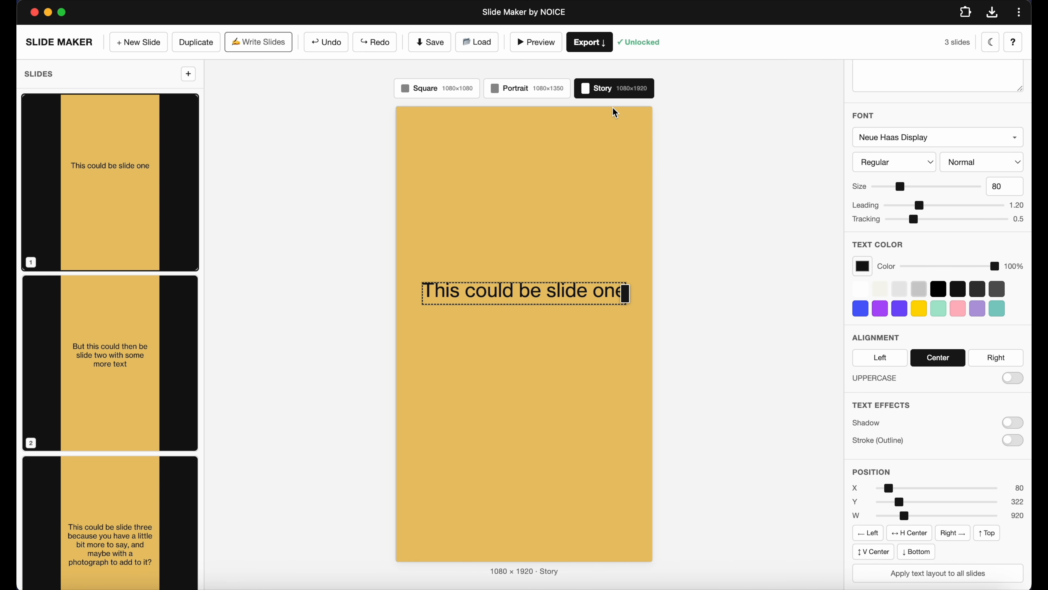
{"action": "left_click", "coordinate": [166, 398]}
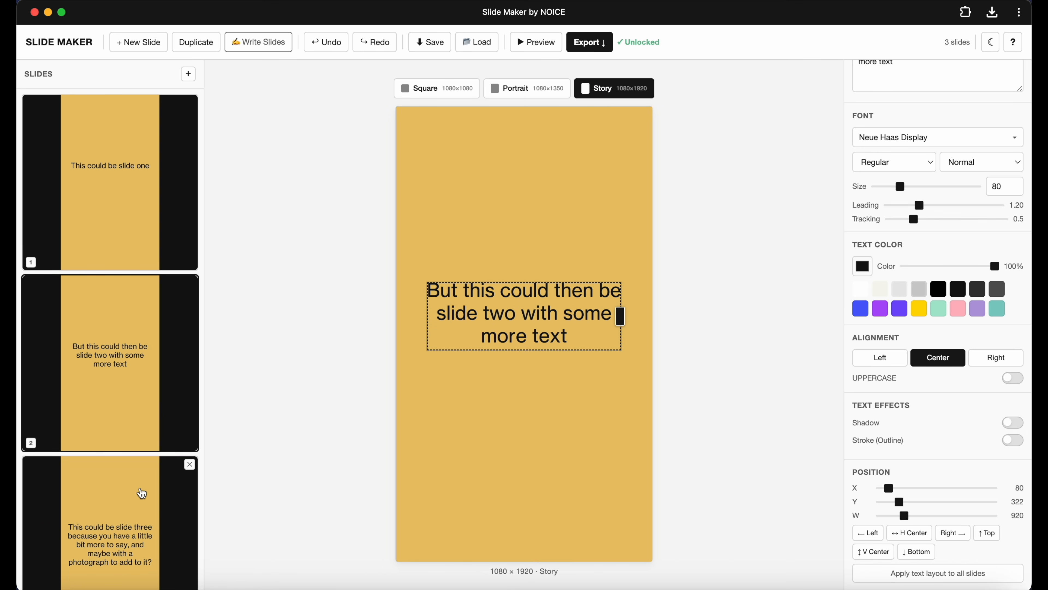
{"action": "left_click", "coordinate": [141, 493]}
{"action": "left_click", "coordinate": [142, 382]}
{"action": "left_click", "coordinate": [138, 233]}
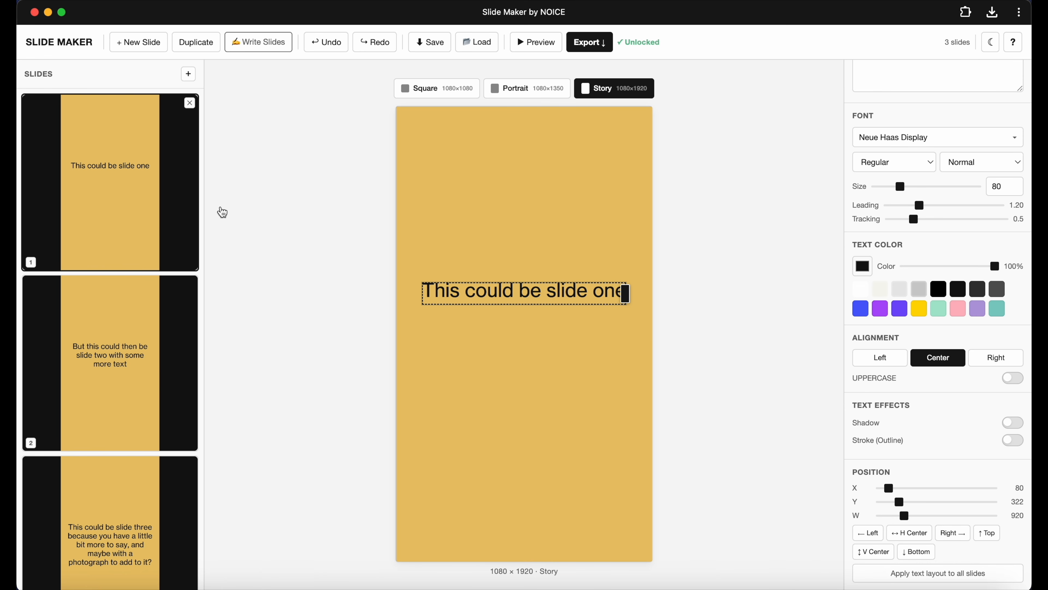
{"action": "left_click", "coordinate": [510, 90]}
{"action": "left_click", "coordinate": [456, 96]}
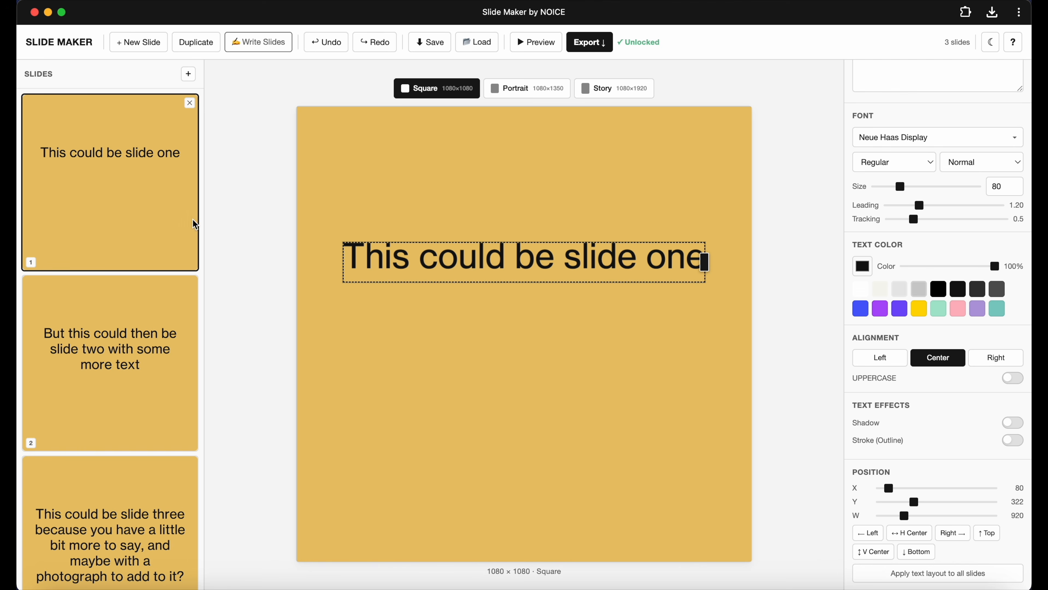
{"action": "scroll", "coordinate": [951, 346], "scroll_direction": "up", "scroll_amount": 6}
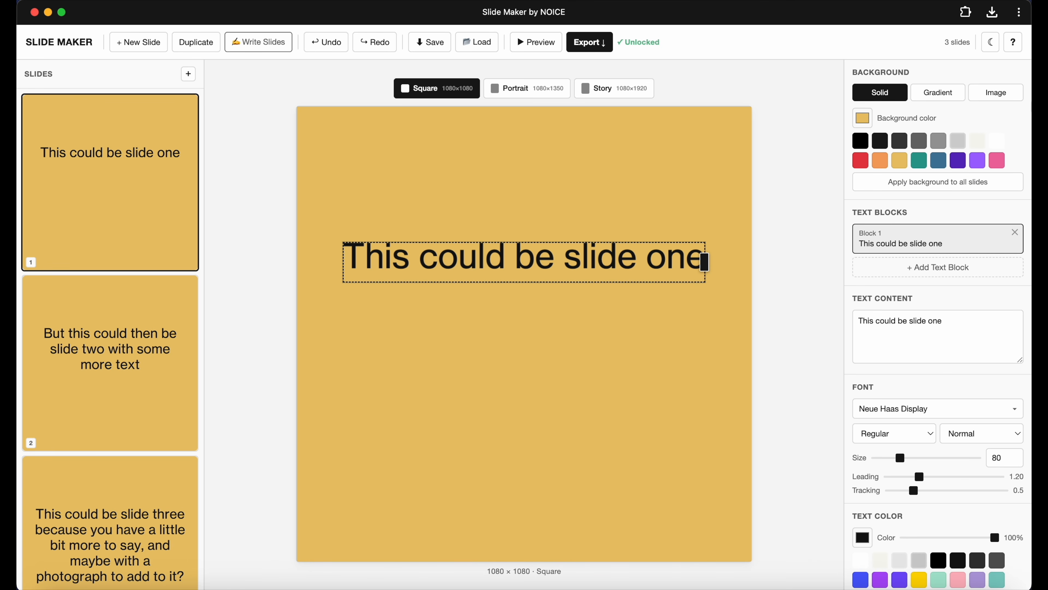
{"action": "scroll", "coordinate": [893, 342], "scroll_direction": "down", "scroll_amount": 6}
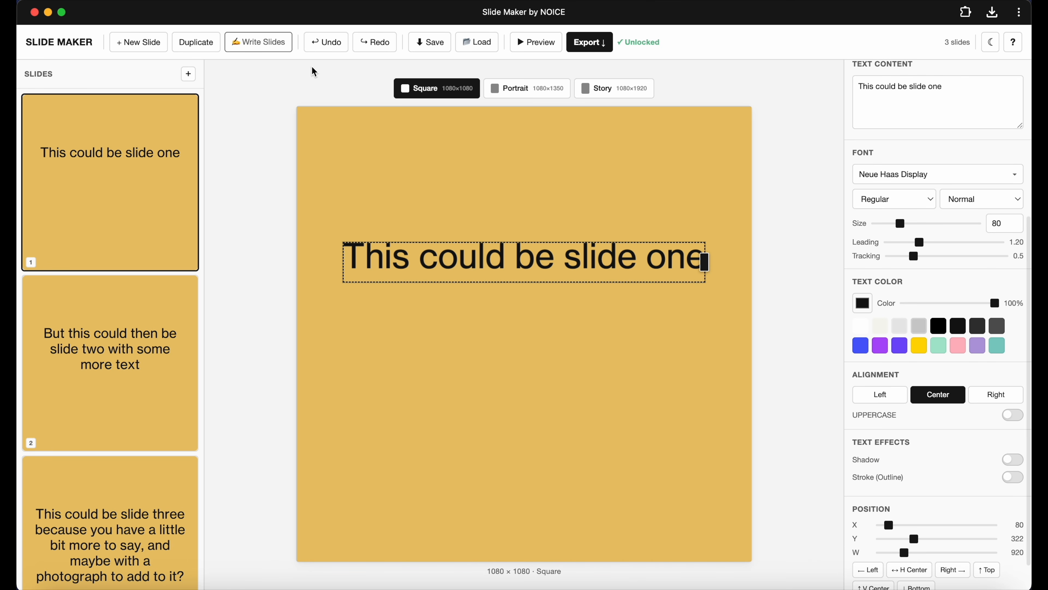
{"action": "scroll", "coordinate": [929, 433], "scroll_direction": "down", "scroll_amount": 2}
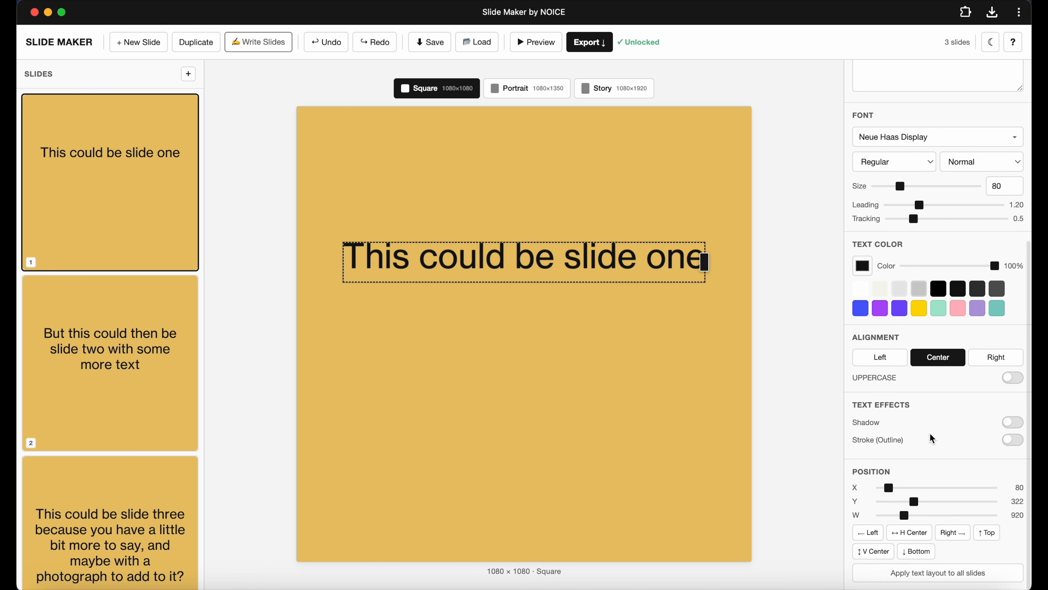
{"action": "scroll", "coordinate": [945, 469], "scroll_direction": "up", "scroll_amount": 6}
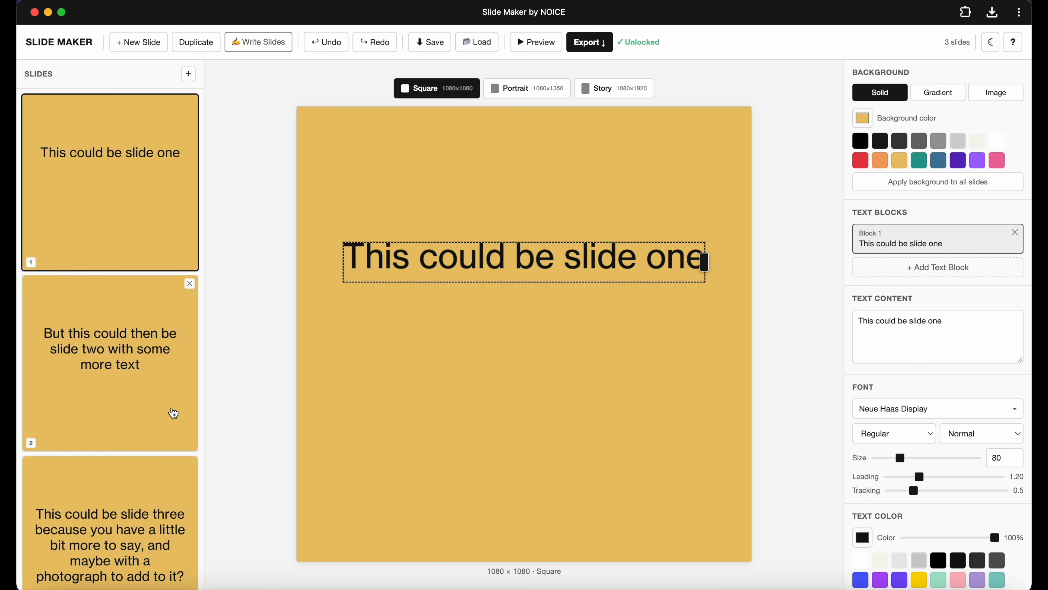
{"action": "left_click", "coordinate": [171, 412]}
{"action": "left_click", "coordinate": [140, 212]}
{"action": "left_click", "coordinate": [96, 426]}
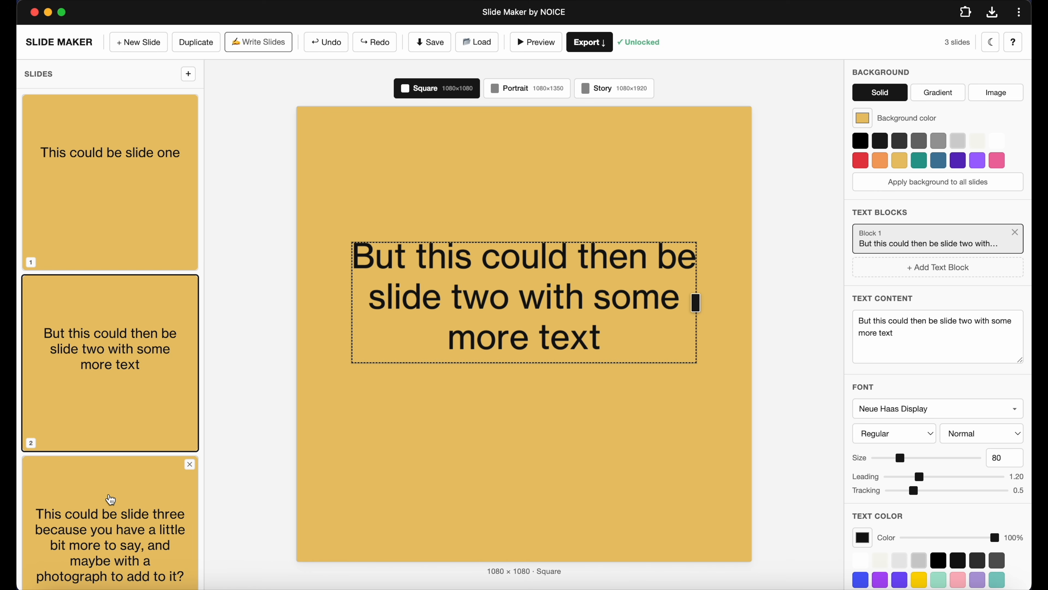
Select the third slide, align its text left and widen its text box to about 986 px.
{"action": "left_click", "coordinate": [108, 498]}
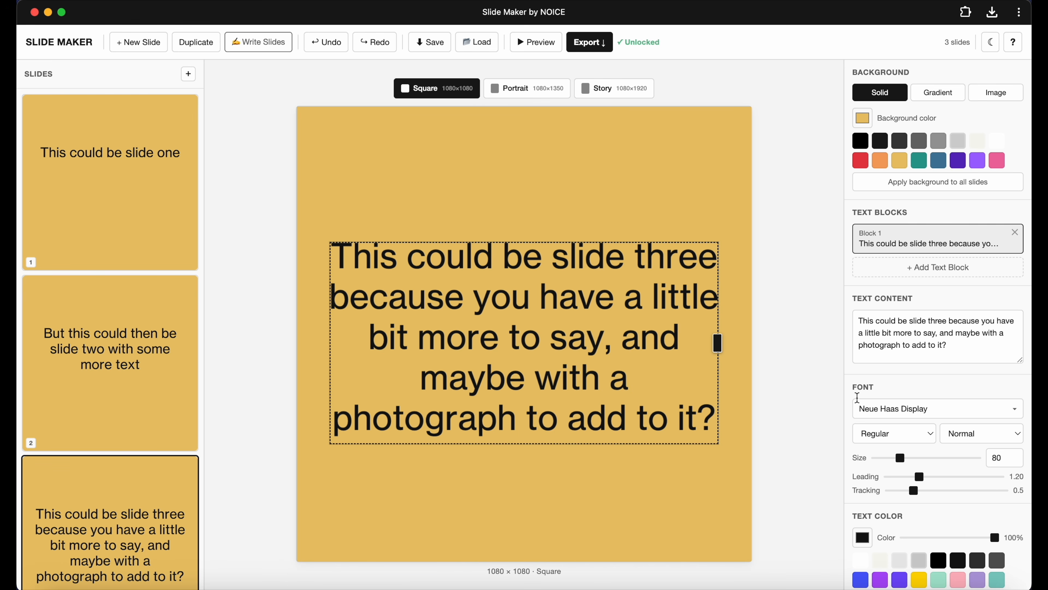
{"action": "scroll", "coordinate": [880, 451], "scroll_direction": "down", "scroll_amount": 5}
{"action": "left_click", "coordinate": [887, 436]}
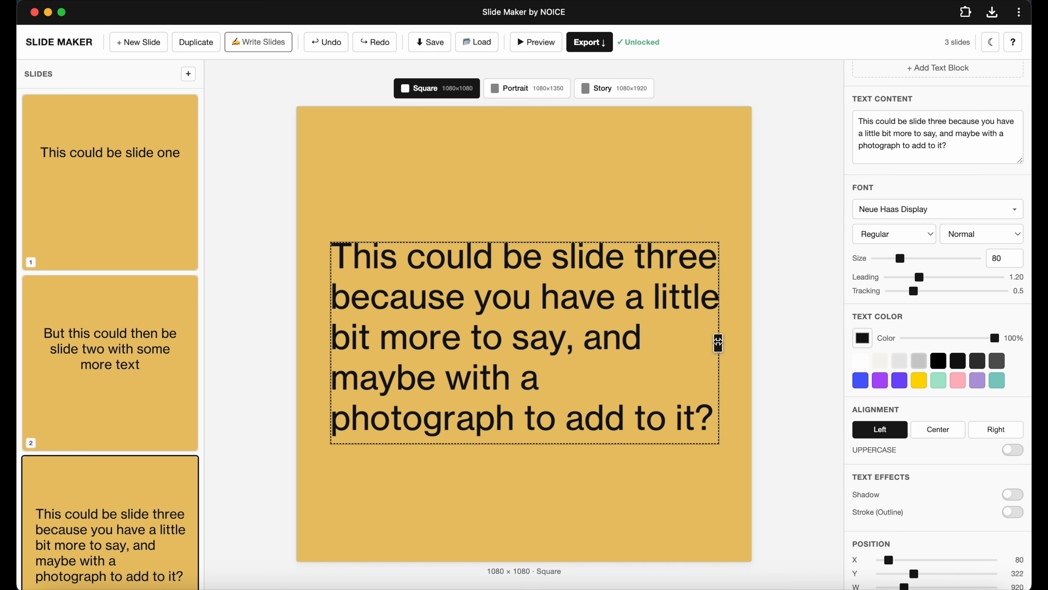
{"action": "mouse_move", "coordinate": [718, 343]}
{"action": "left_mouse_down"}
{"action": "mouse_move", "coordinate": [545, 424]}
{"action": "mouse_move", "coordinate": [727, 341]}
{"action": "mouse_move", "coordinate": [755, 341]}
{"action": "mouse_move", "coordinate": [730, 343]}
{"action": "left_mouse_up"}
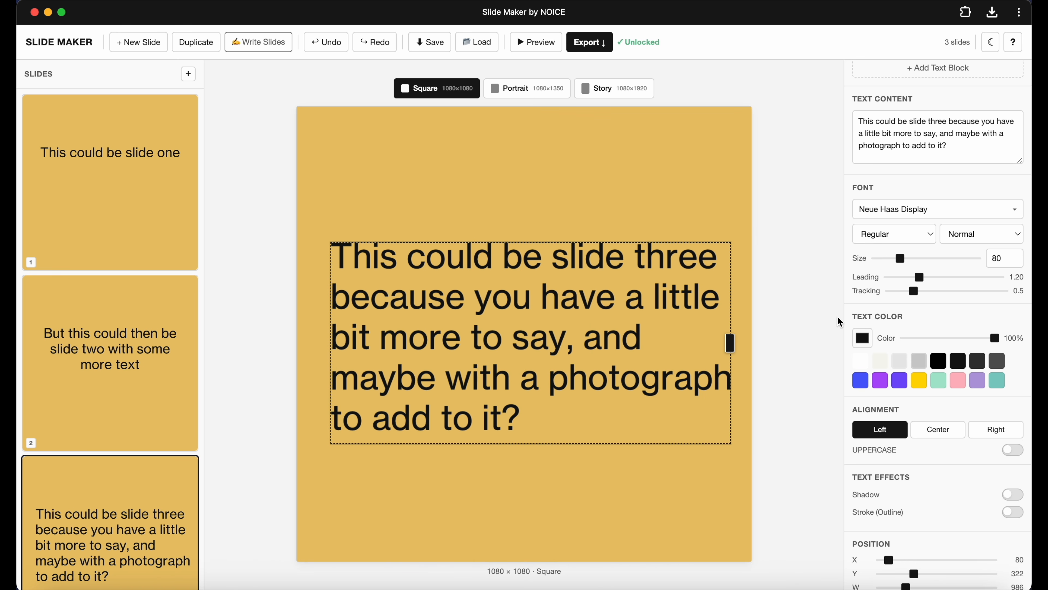
Set the third slide's text size to 58 with leading 1.10 and move the text box down to about Y 362.
{"action": "left_click_drag", "start_coordinate": [900, 260], "coordinate": [914, 282]}
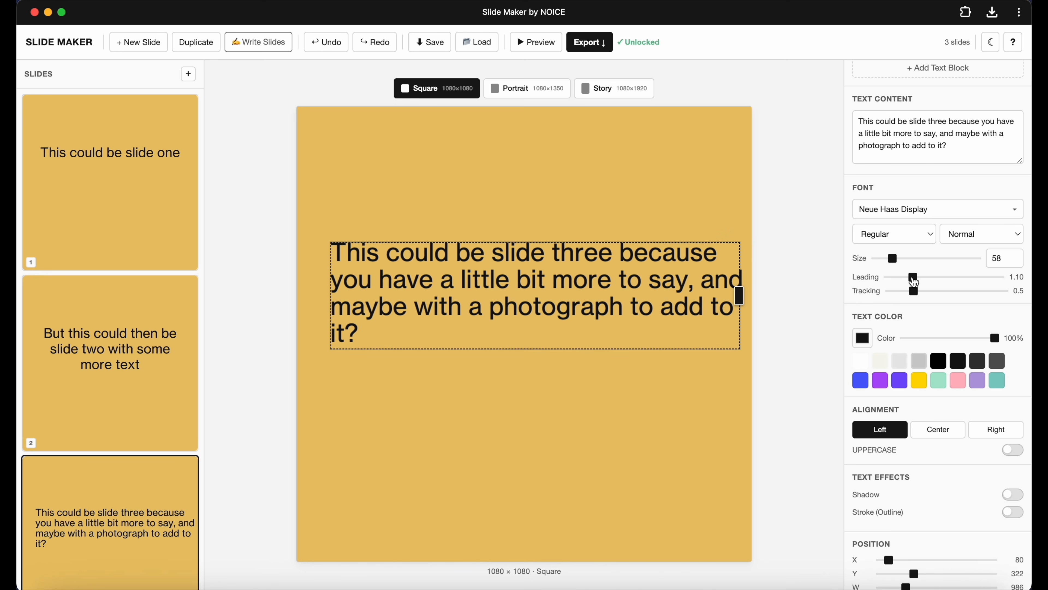
{"action": "left_click_drag", "start_coordinate": [580, 287], "coordinate": [571, 305]}
{"action": "scroll", "coordinate": [936, 428], "scroll_direction": "down", "scroll_amount": 3}
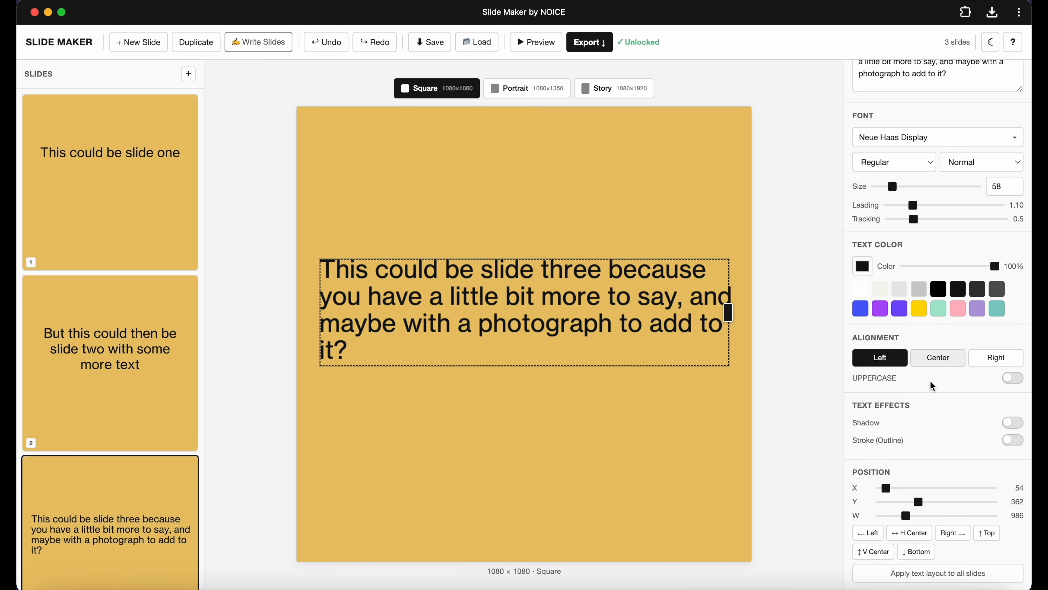
Apply the third slide's text layout to all slides.
{"action": "left_click", "coordinate": [929, 535]}
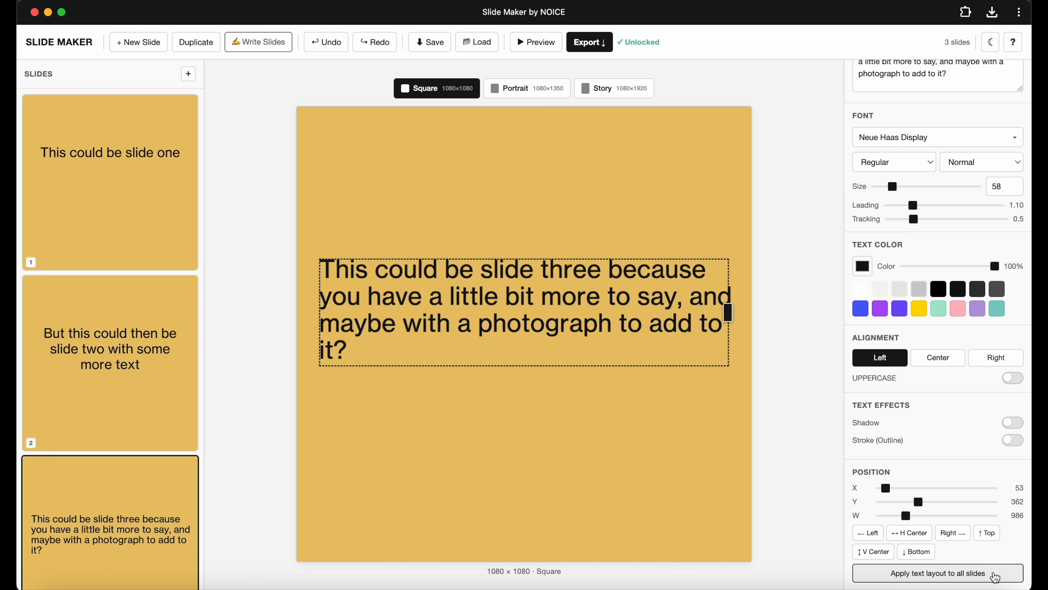
{"action": "left_click", "coordinate": [995, 577]}
{"action": "left_click", "coordinate": [146, 424]}
{"action": "left_click", "coordinate": [143, 209]}
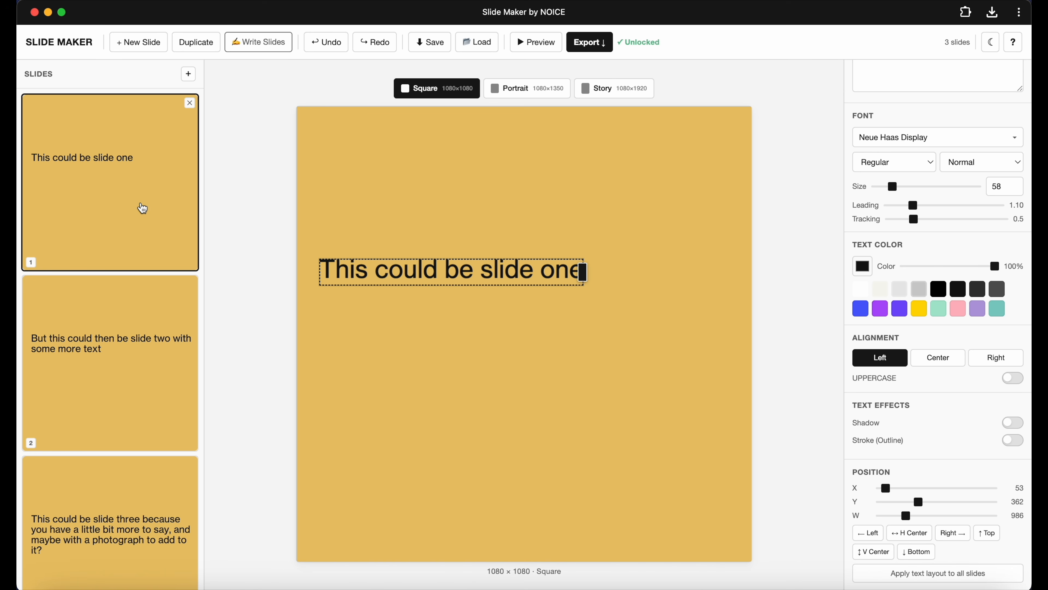
Review the updated layout on each slide.
{"action": "left_click", "coordinate": [543, 363]}
{"action": "left_click", "coordinate": [99, 436]}
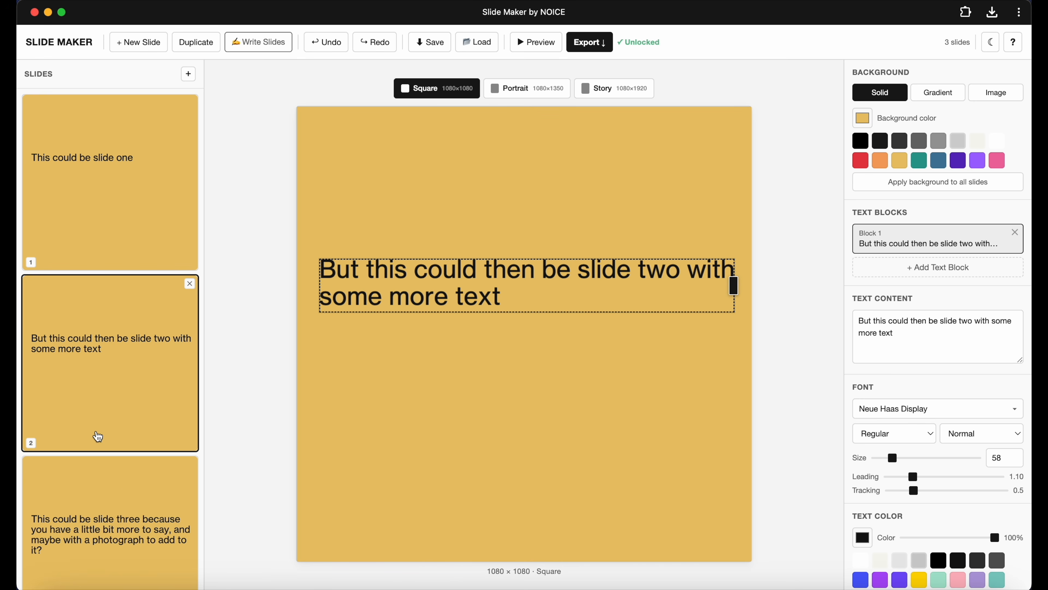
{"action": "left_click", "coordinate": [119, 484]}
{"action": "left_click", "coordinate": [124, 204]}
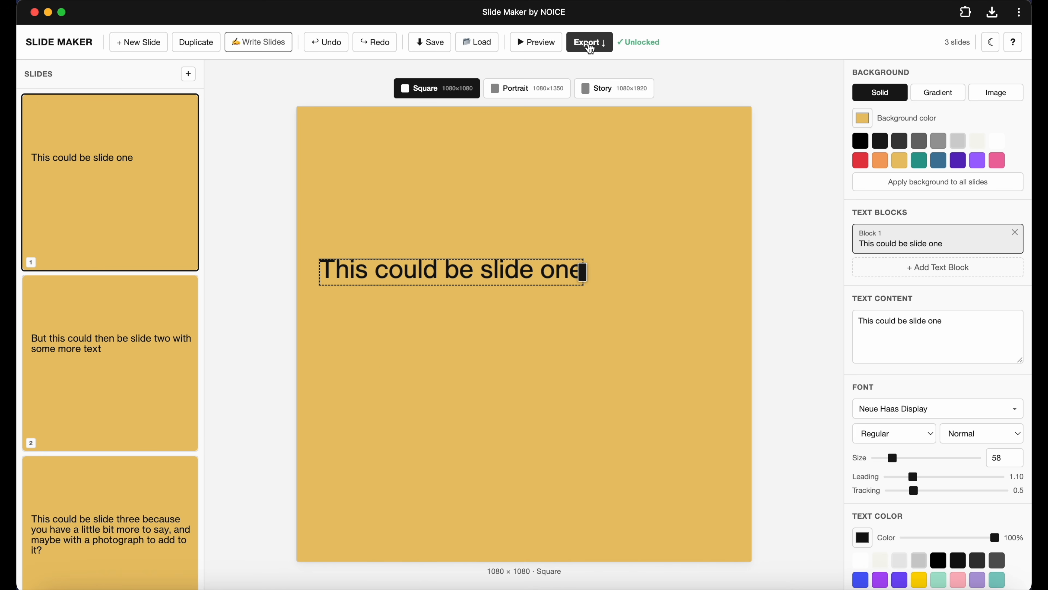
Export all slides as a Square 1080 × 1080 MP4 video with the filename prefix slide, then close the export dialog.
{"action": "left_click", "coordinate": [591, 48]}
{"action": "left_click", "coordinate": [536, 291]}
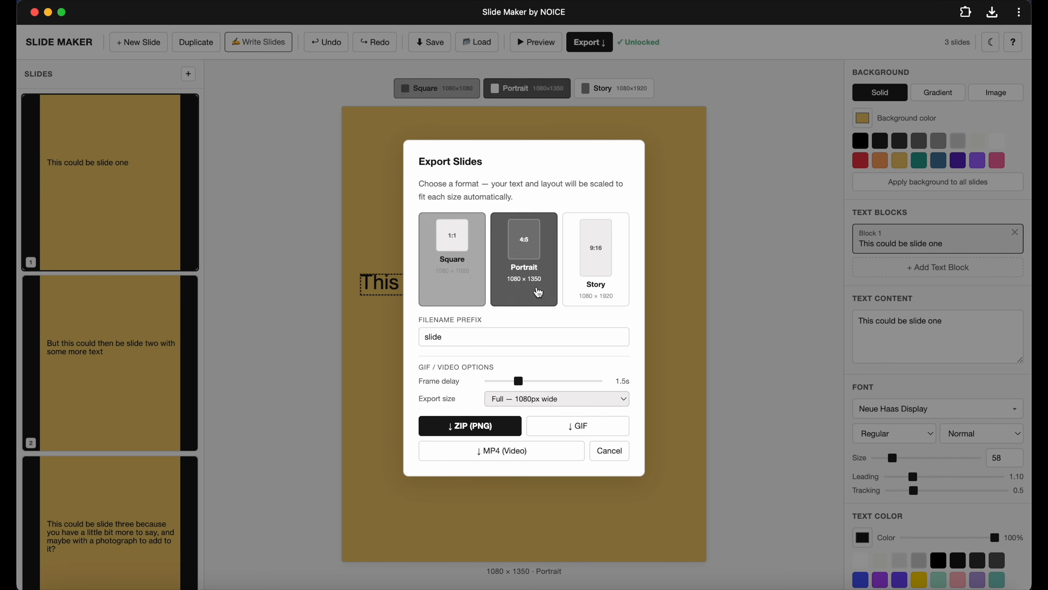
{"action": "left_click", "coordinate": [591, 302]}
{"action": "left_click", "coordinate": [511, 292]}
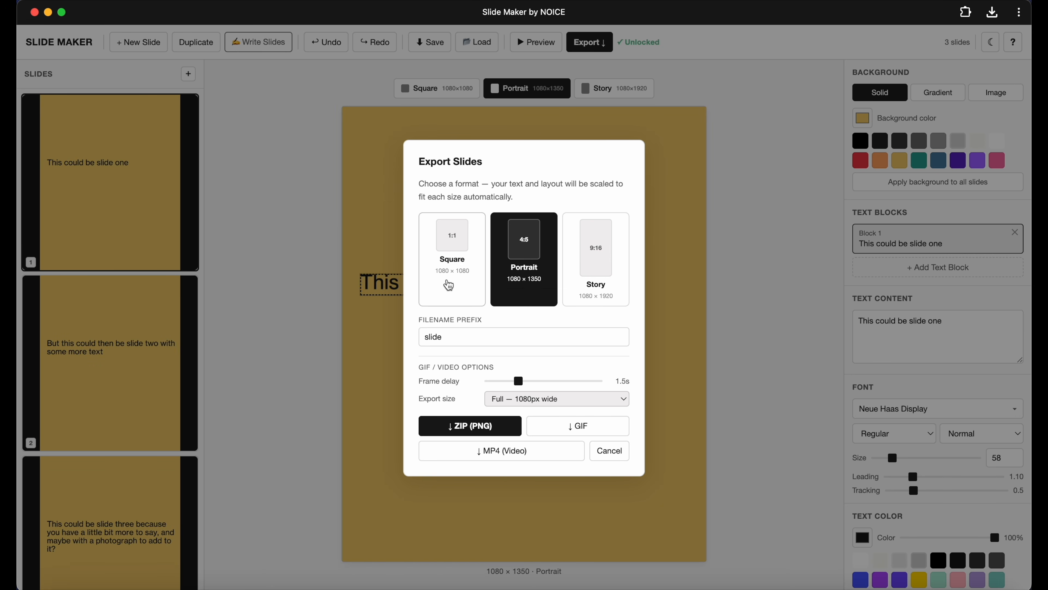
{"action": "left_click", "coordinate": [449, 285]}
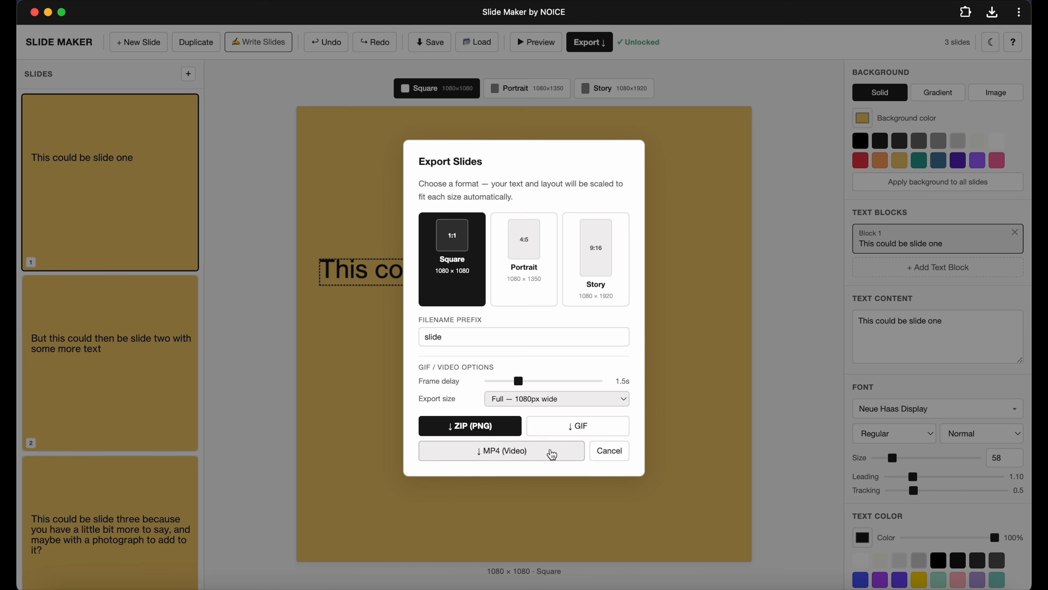
{"action": "mouse_move", "coordinate": [521, 385]}
{"action": "left_mouse_down"}
{"action": "mouse_move", "coordinate": [580, 387]}
{"action": "mouse_move", "coordinate": [517, 392]}
{"action": "left_mouse_up"}
{"action": "left_click", "coordinate": [535, 457]}
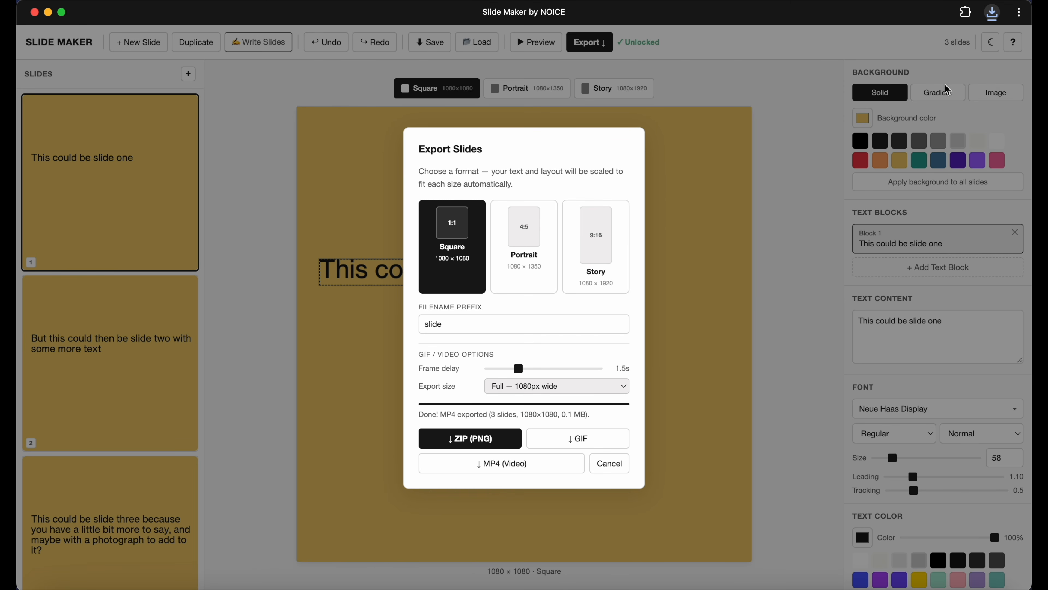
{"action": "left_click", "coordinate": [610, 462]}
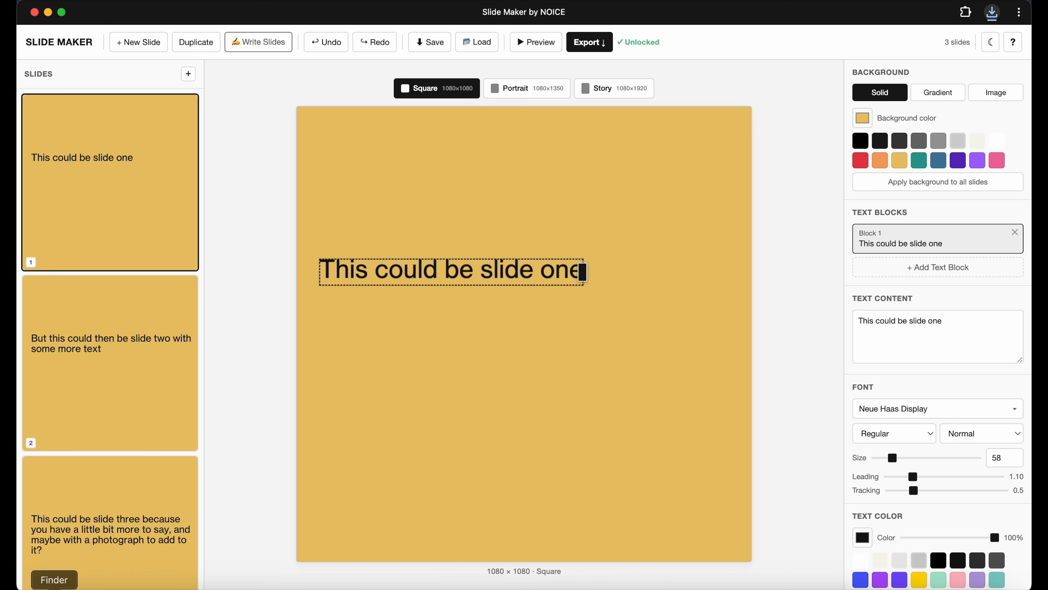
Open the exported slide-square.mp4 from Downloads and play it in a quick preview, then close the preview.
{"action": "left_click", "coordinate": [47, 586]}
{"action": "left_click", "coordinate": [616, 219]}
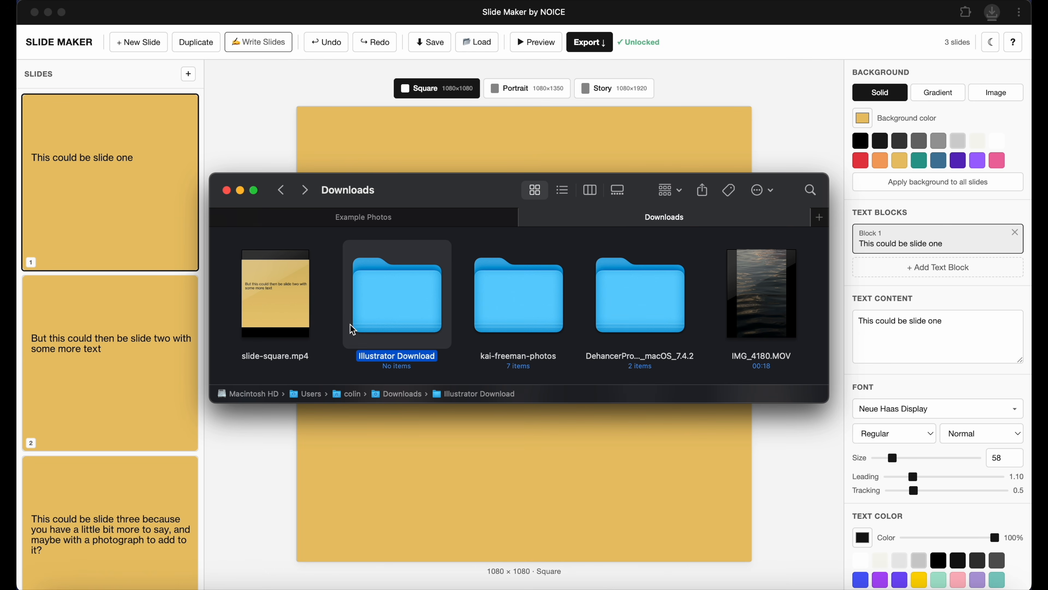
{"action": "left_click", "coordinate": [276, 294]}
{"action": "key", "text": "space"}
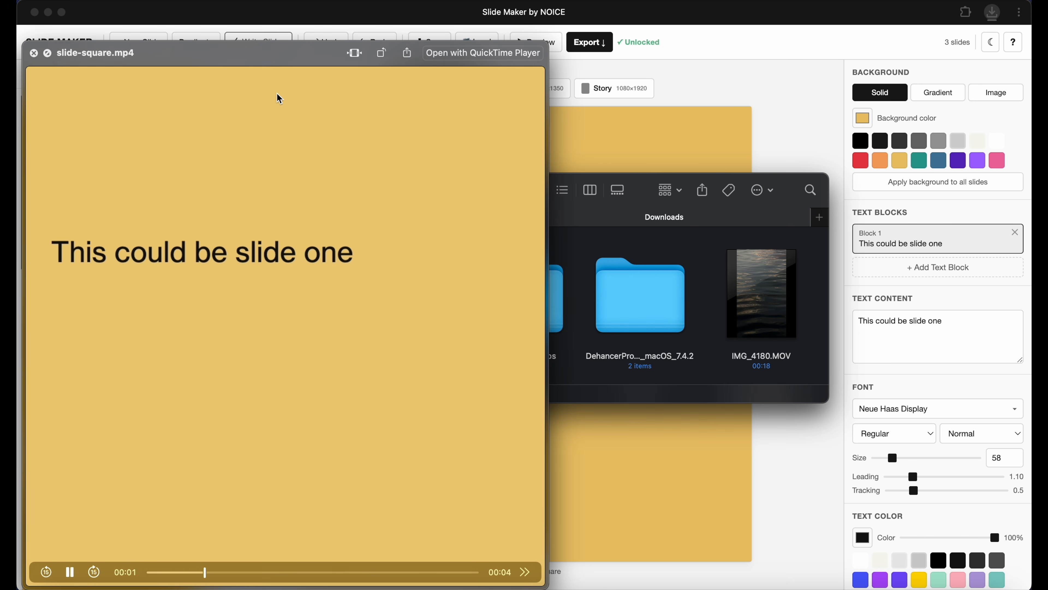
{"action": "left_click_drag", "start_coordinate": [280, 57], "coordinate": [397, 56]}
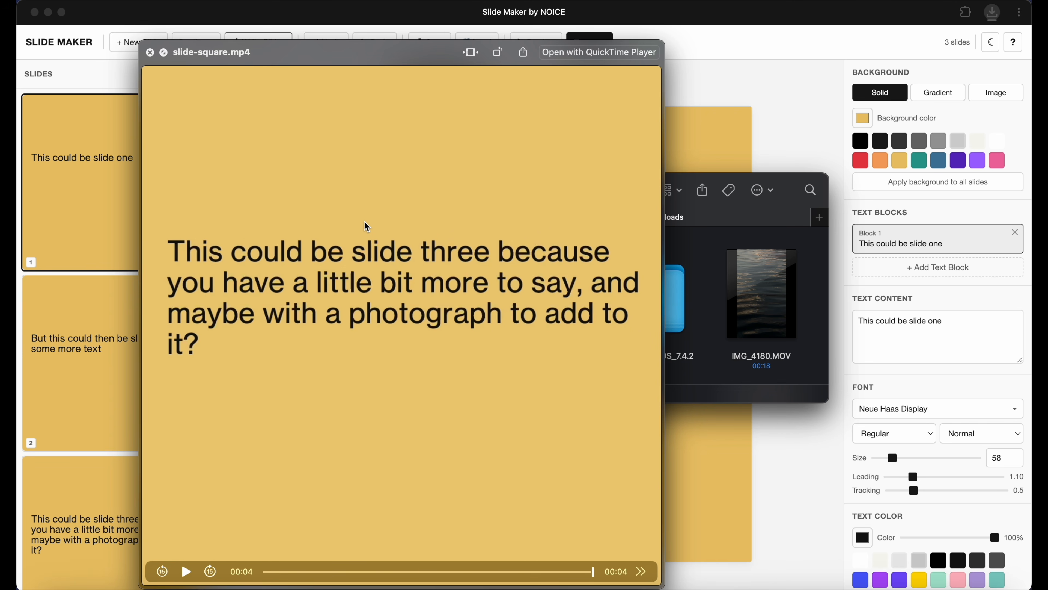
{"action": "left_click", "coordinate": [186, 573]}
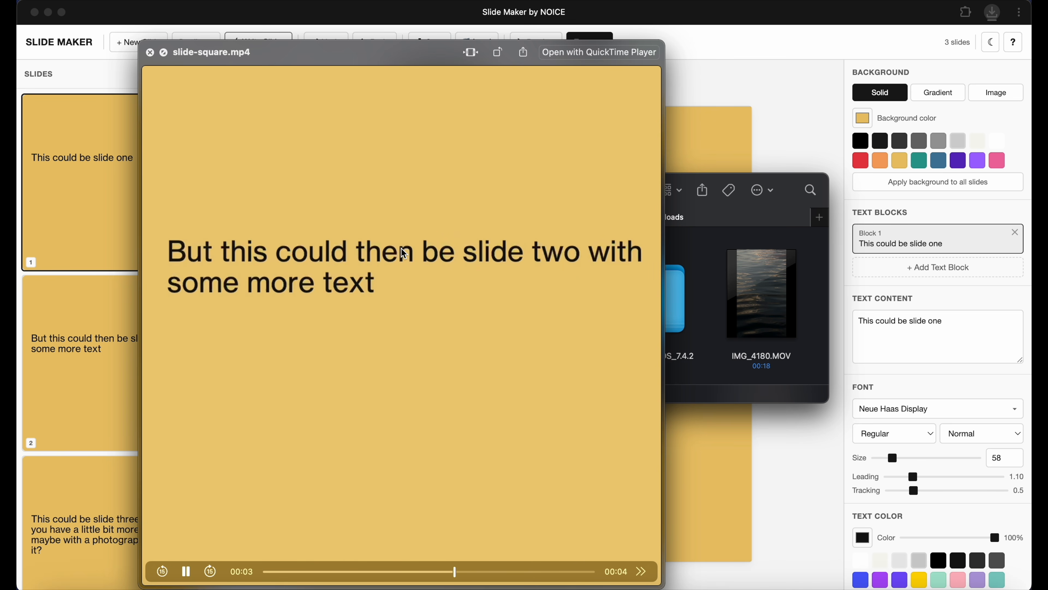
{"action": "left_click", "coordinate": [150, 53]}
{"action": "left_click", "coordinate": [287, 100]}
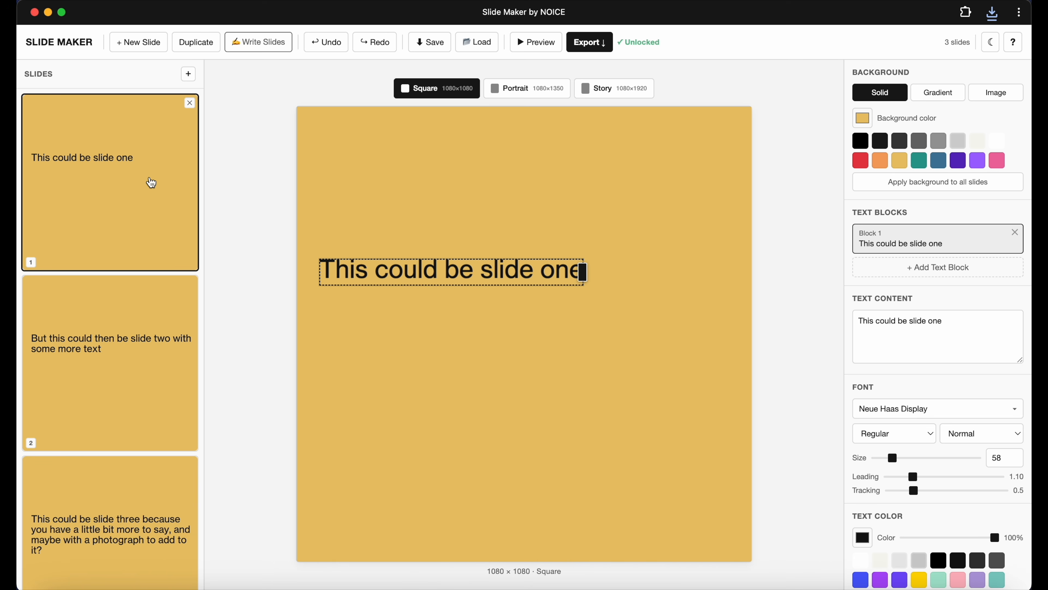
{"action": "left_click", "coordinate": [111, 425]}
{"action": "left_click", "coordinate": [121, 497]}
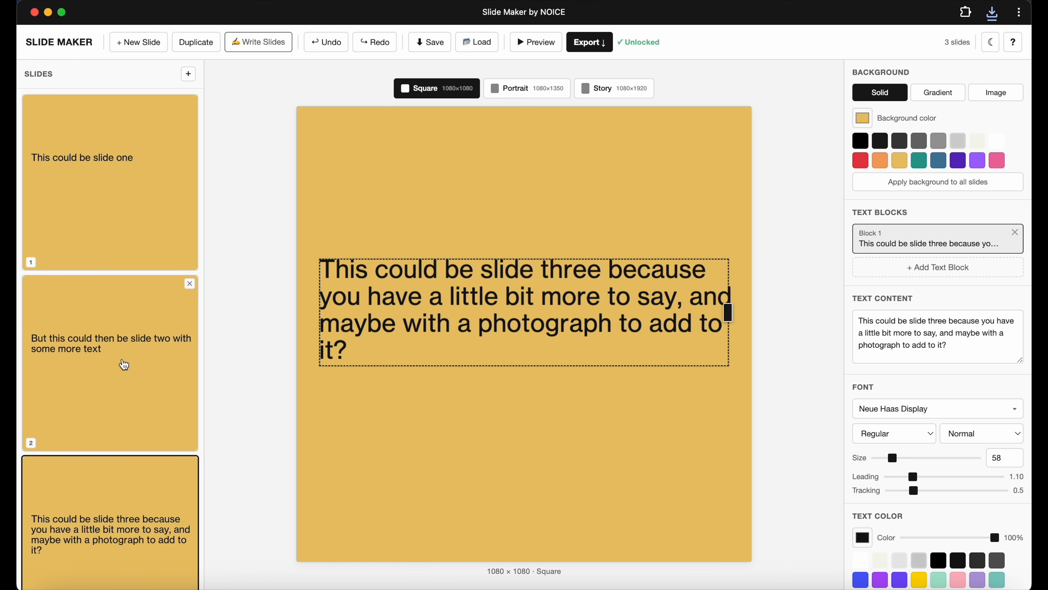
{"action": "left_click", "coordinate": [996, 92]}
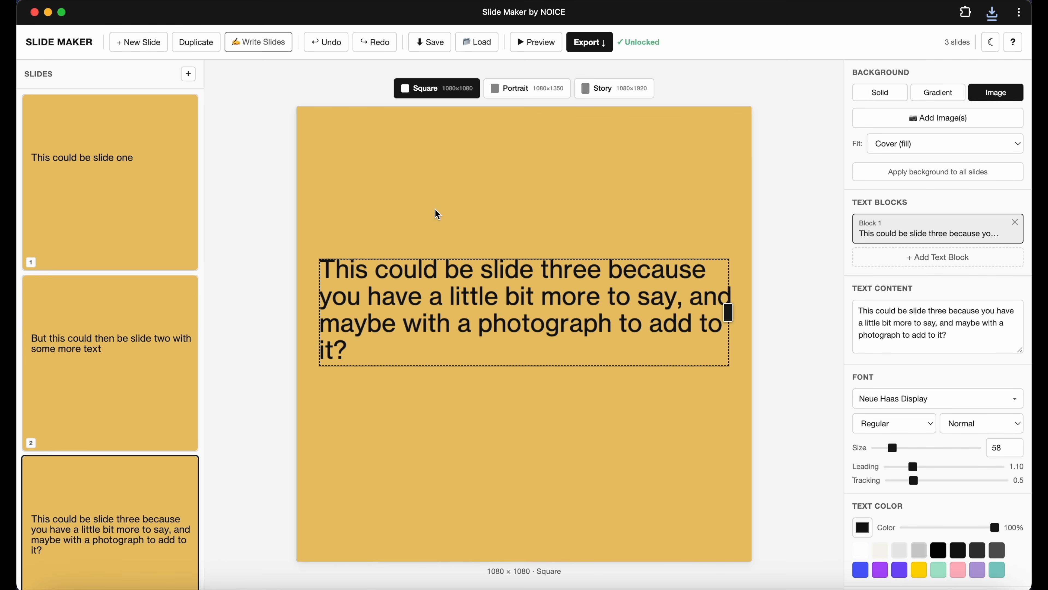
{"action": "left_click", "coordinate": [167, 200]}
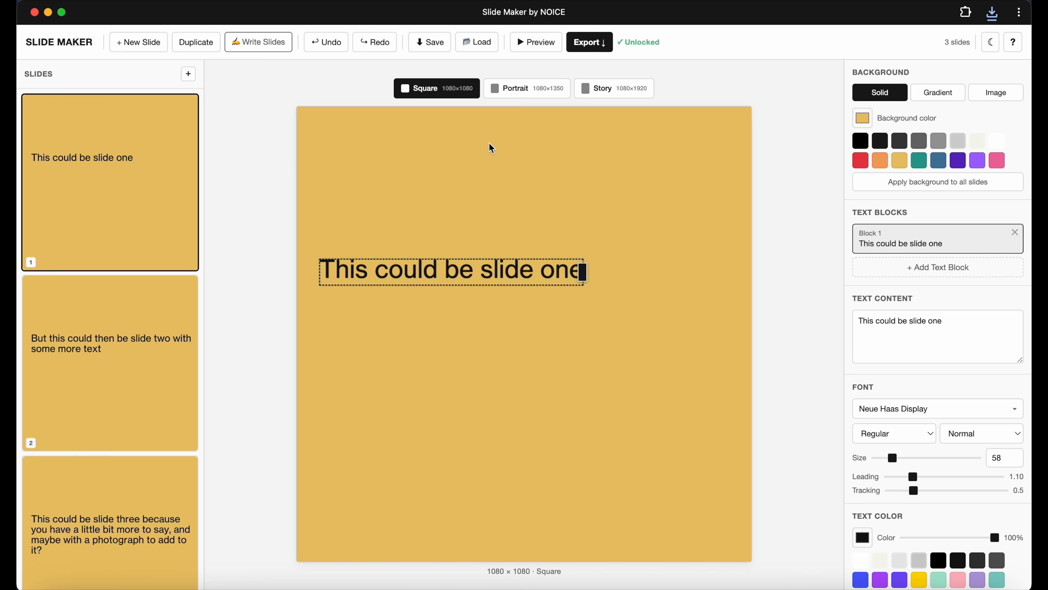
Select the second and third slides together and delete them.
{"action": "left_click", "coordinate": [124, 418]}
{"action": "left_click", "coordinate": [137, 487], "text": "super"}
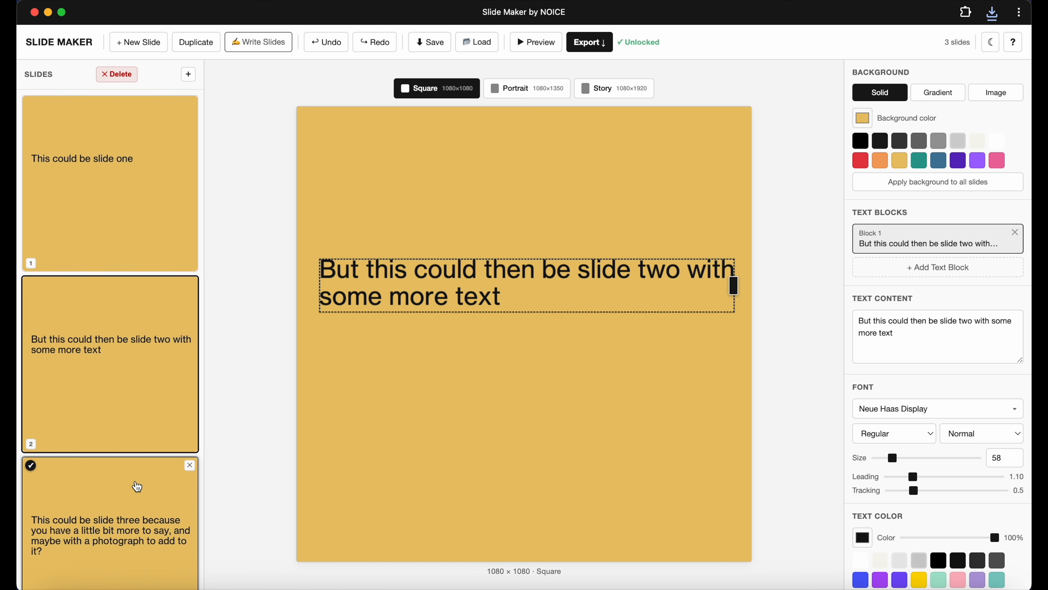
{"action": "left_click", "coordinate": [150, 429], "text": "super"}
{"action": "left_click", "coordinate": [116, 74]}
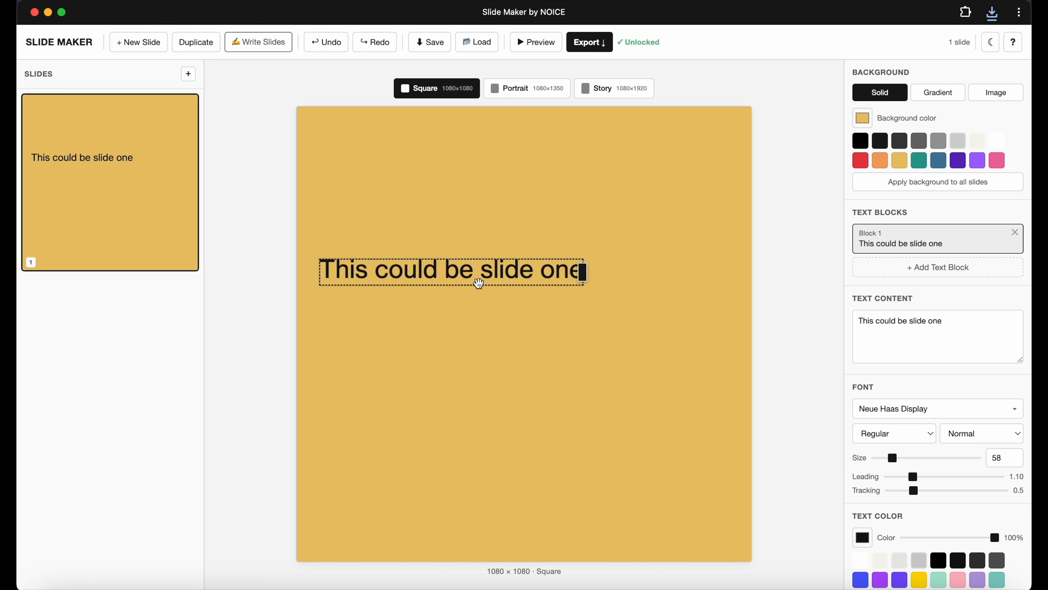
Move the first slide's text box up to the top of the slide.
{"action": "left_click_drag", "start_coordinate": [478, 280], "coordinate": [470, 146]}
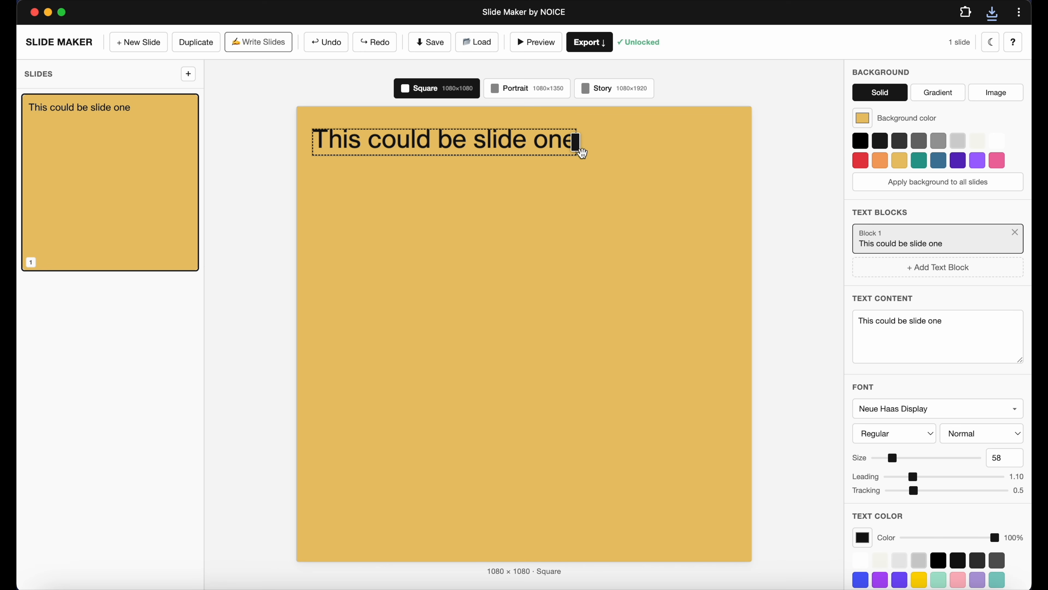
{"action": "left_click", "coordinate": [582, 242]}
{"action": "left_click", "coordinate": [512, 149]}
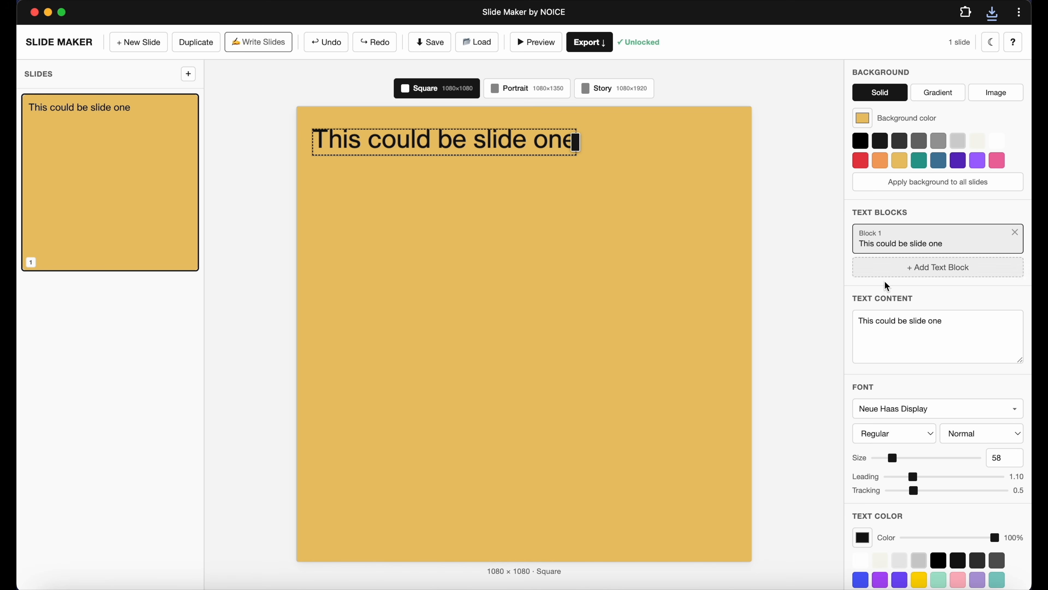
Add 1.png as the first slide's background image, scale it to about 67% zoom and center it.
{"action": "left_click", "coordinate": [998, 100]}
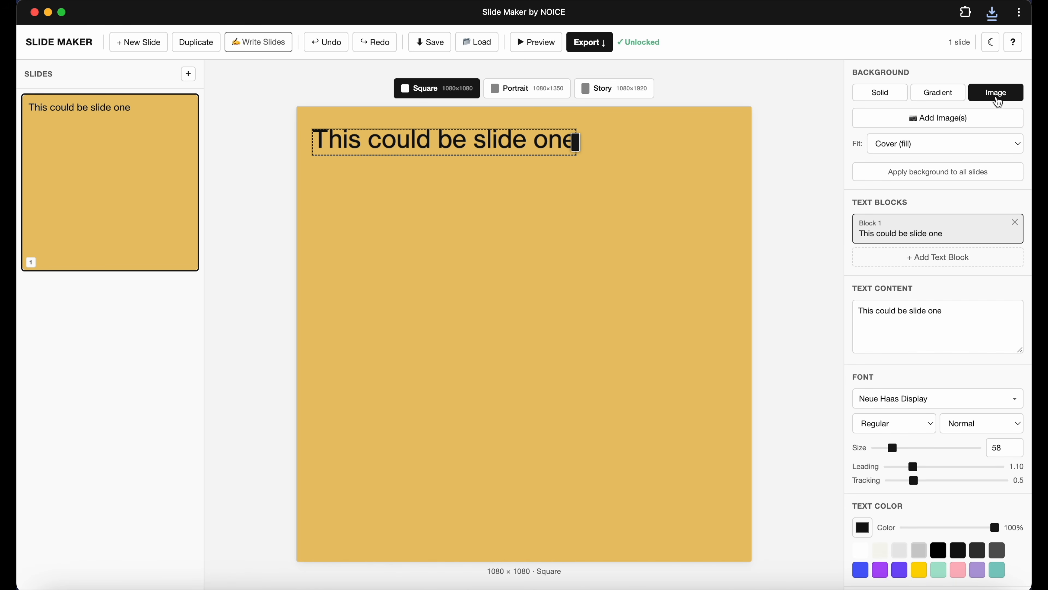
{"action": "left_click", "coordinate": [952, 123]}
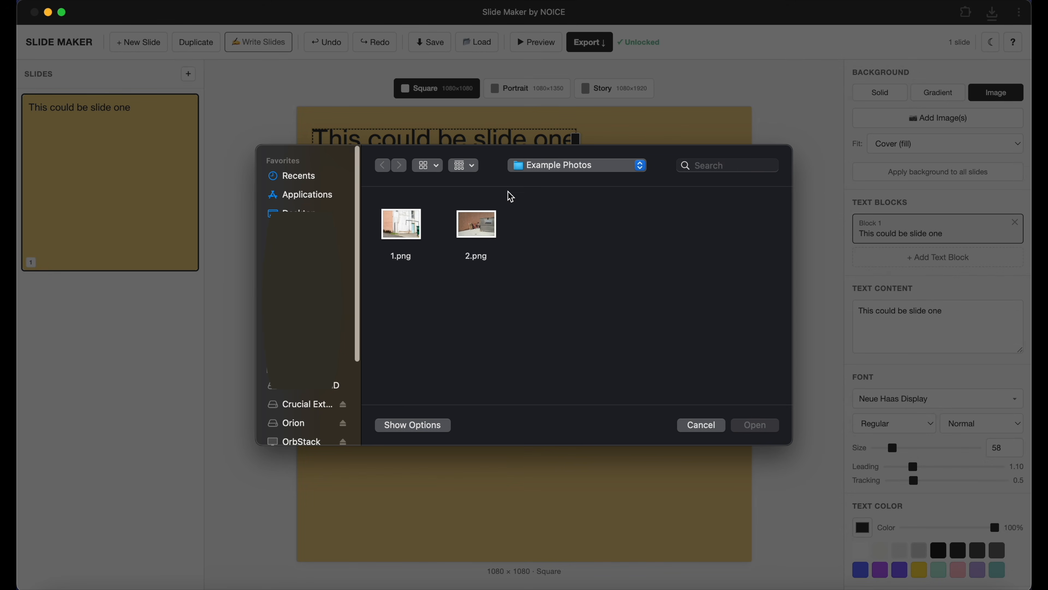
{"action": "left_click", "coordinate": [403, 231]}
{"action": "double_click", "coordinate": [402, 231]}
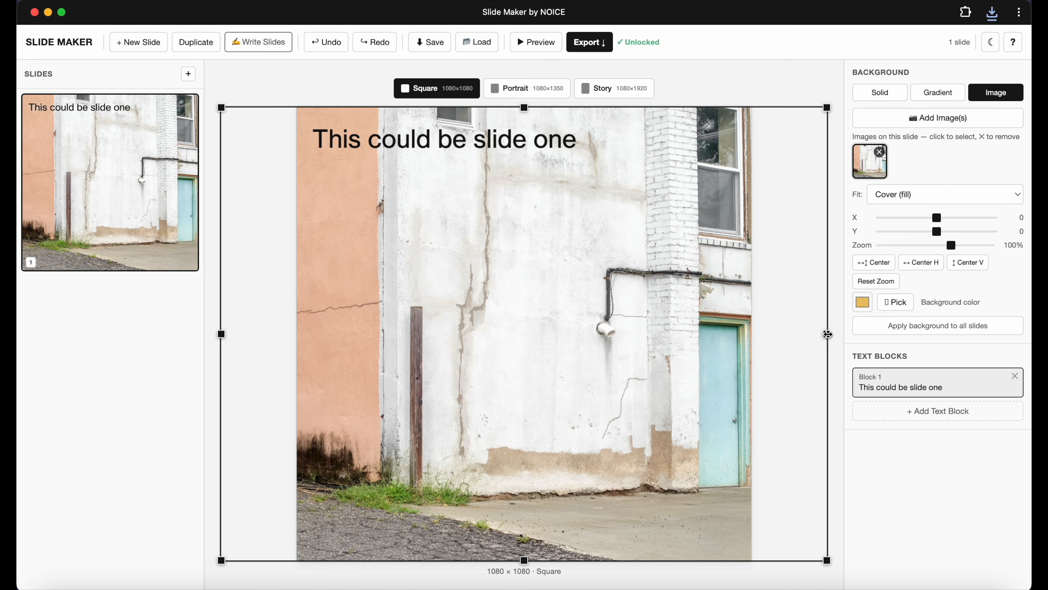
{"action": "left_click_drag", "start_coordinate": [828, 334], "coordinate": [687, 334]}
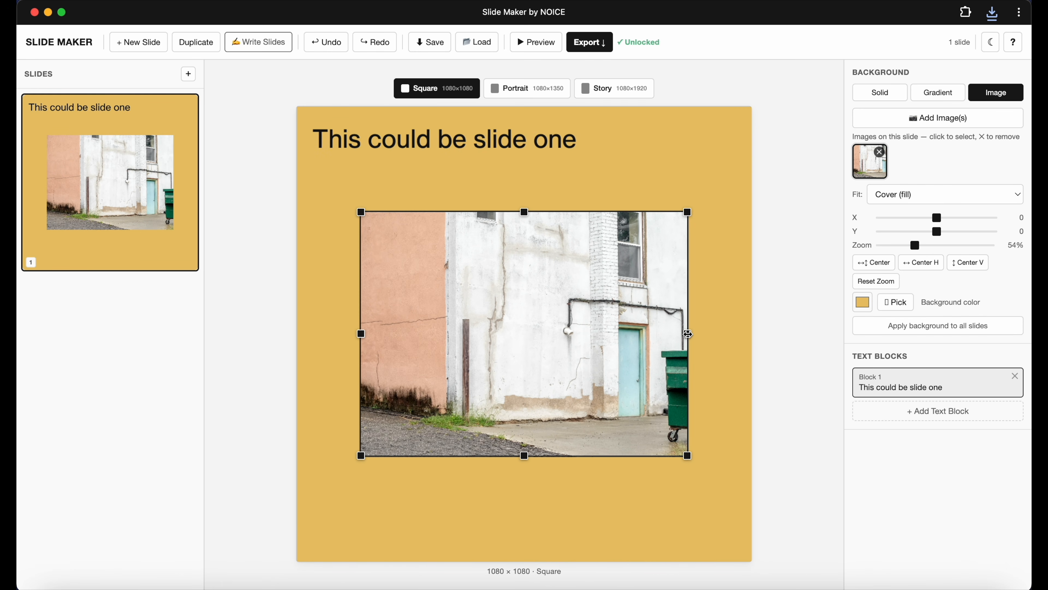
{"action": "left_click_drag", "start_coordinate": [688, 212], "coordinate": [667, 259]}
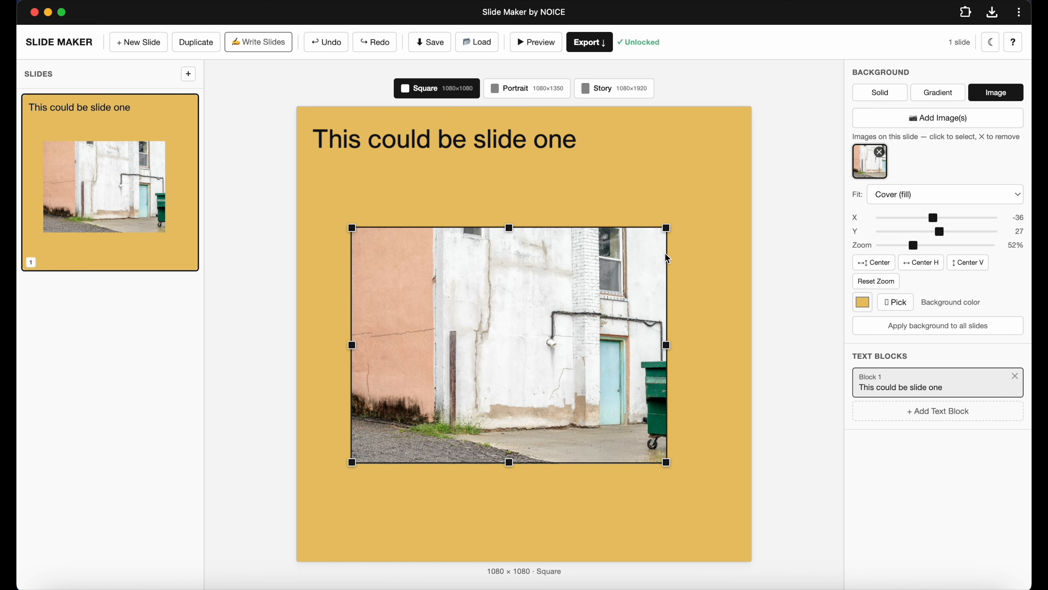
{"action": "left_click_drag", "start_coordinate": [511, 228], "coordinate": [513, 206]}
{"action": "left_click_drag", "start_coordinate": [515, 280], "coordinate": [496, 249]}
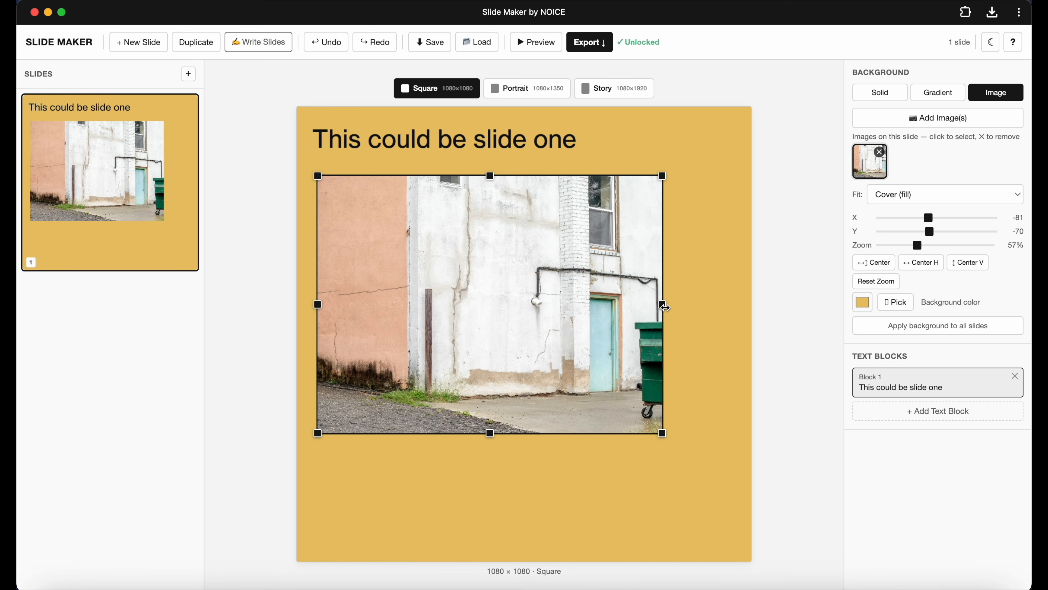
{"action": "left_click_drag", "start_coordinate": [664, 306], "coordinate": [723, 306]}
{"action": "left_click_drag", "start_coordinate": [651, 281], "coordinate": [655, 296]}
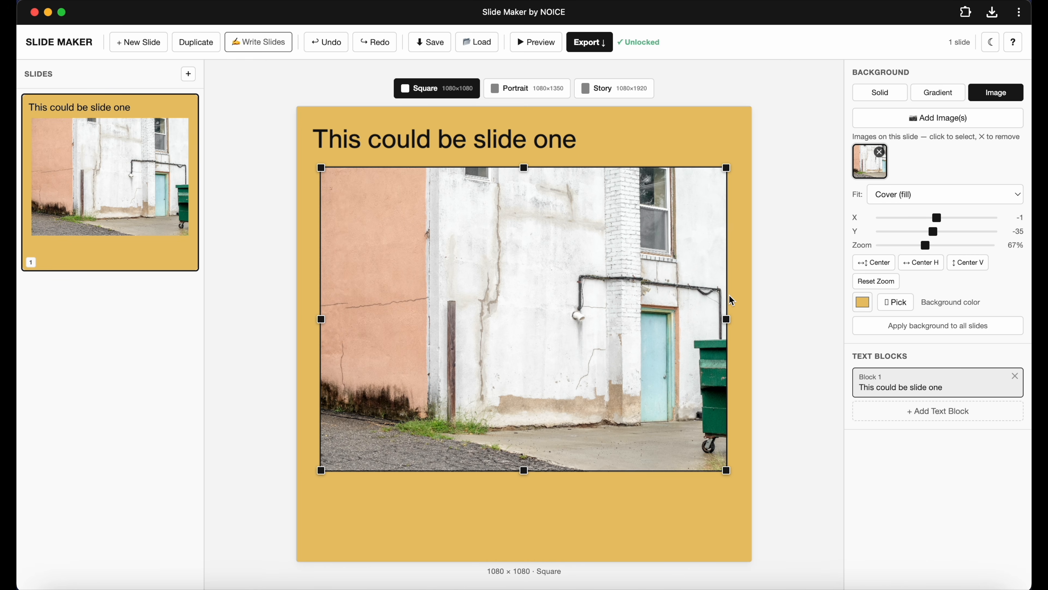
{"action": "left_click", "coordinate": [927, 268]}
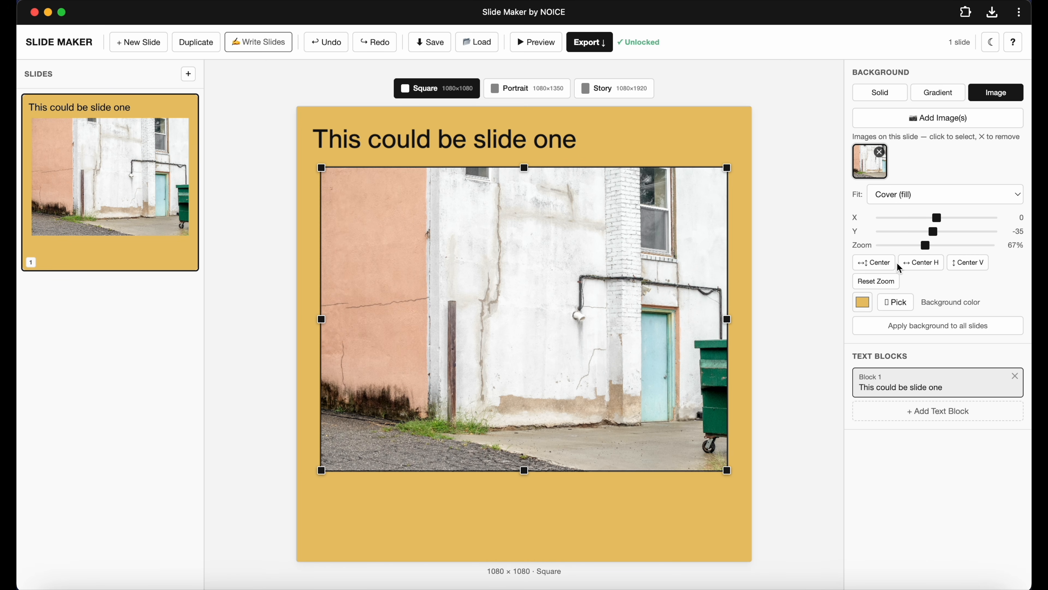
{"action": "left_click", "coordinate": [887, 266]}
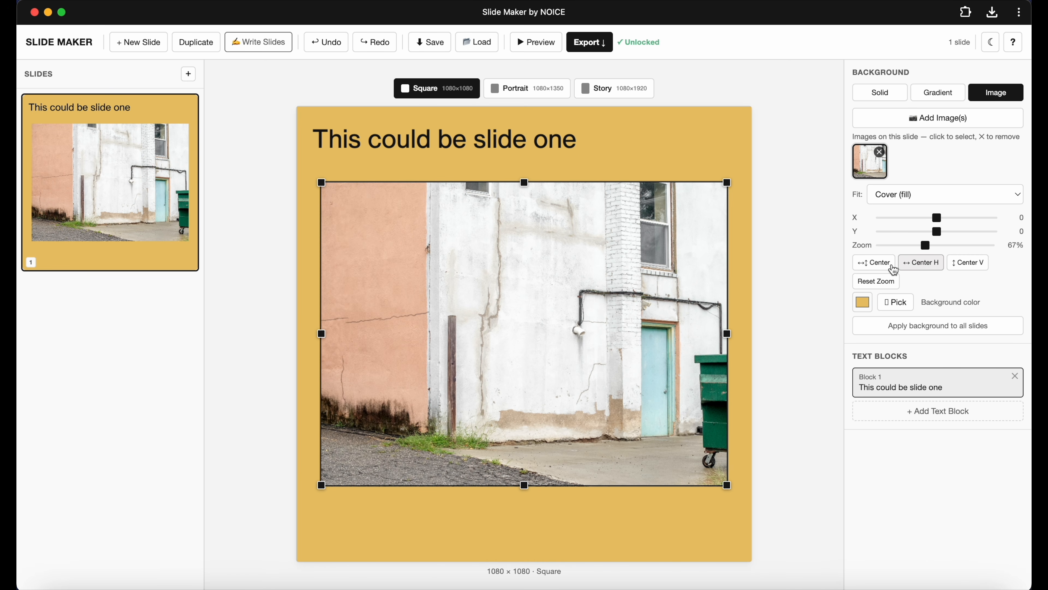
{"action": "left_click_drag", "start_coordinate": [584, 274], "coordinate": [581, 261]}
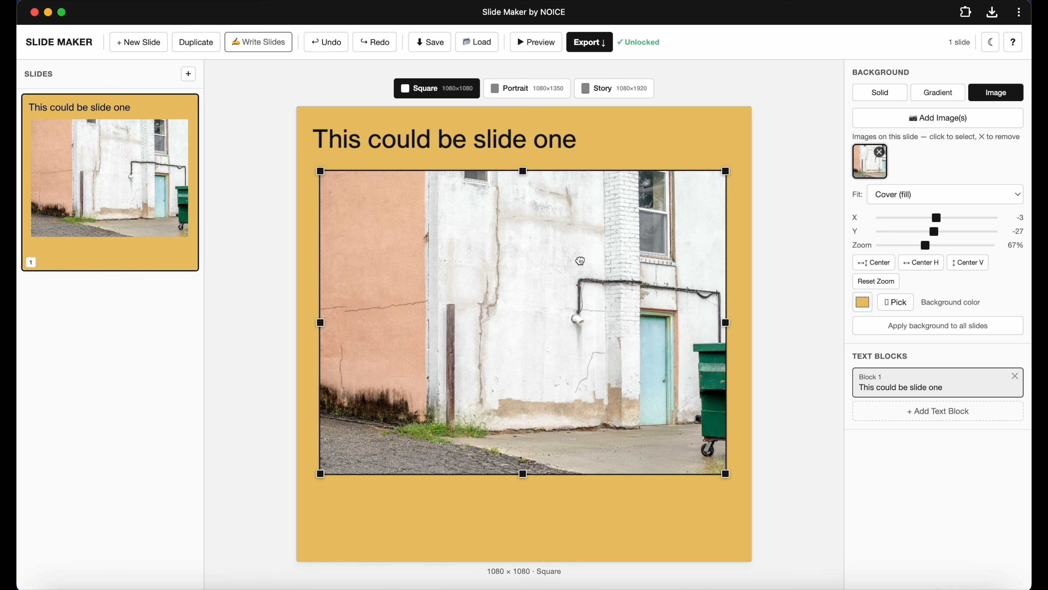
{"action": "left_click", "coordinate": [874, 264]}
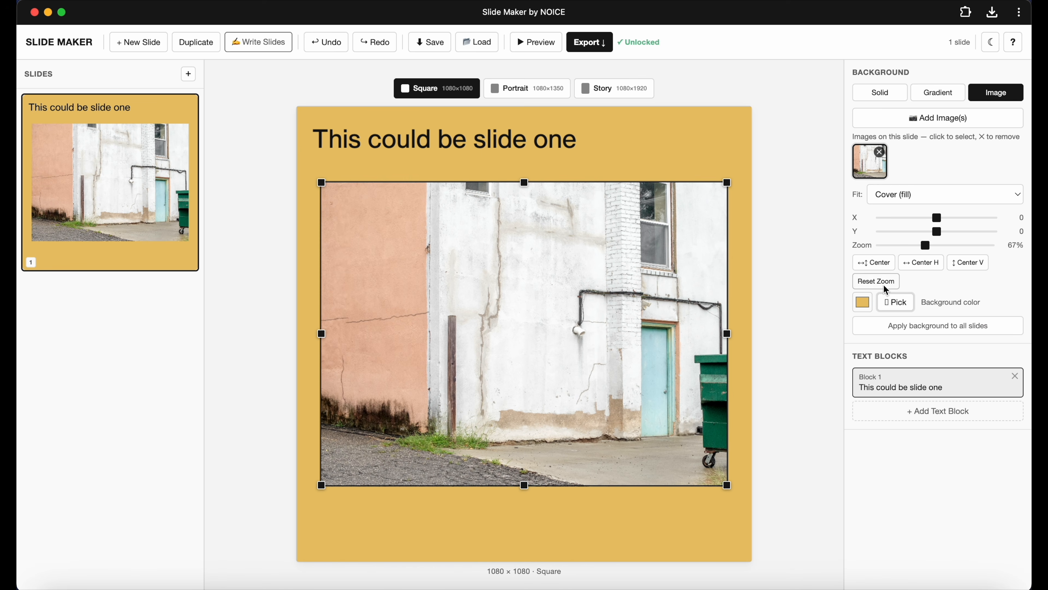
Pick the slide's background color from the photo's light blue door and nudge the text box slightly.
{"action": "left_click", "coordinate": [895, 302]}
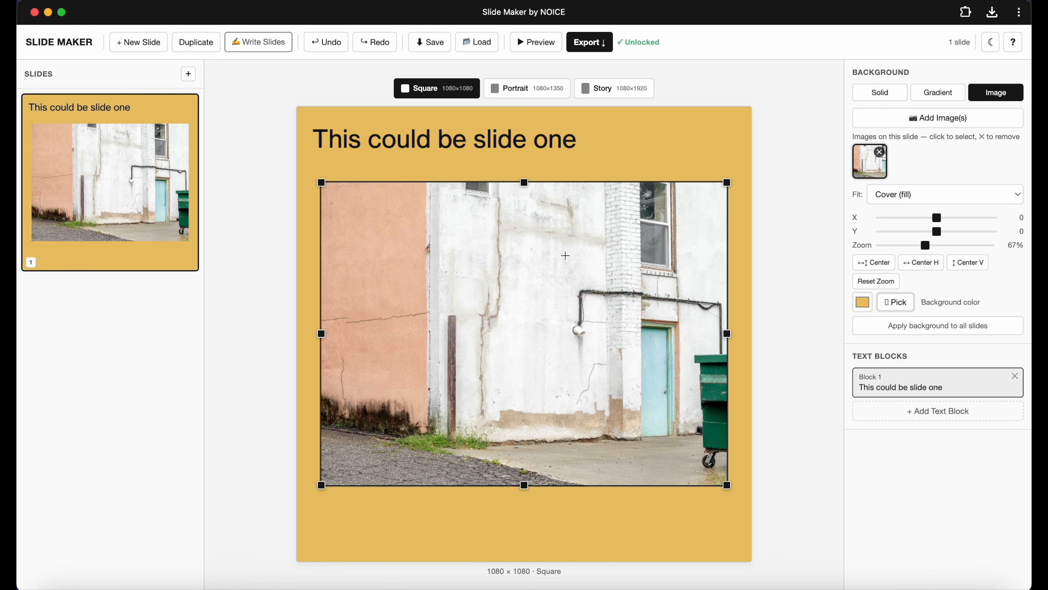
{"action": "left_click", "coordinate": [660, 367]}
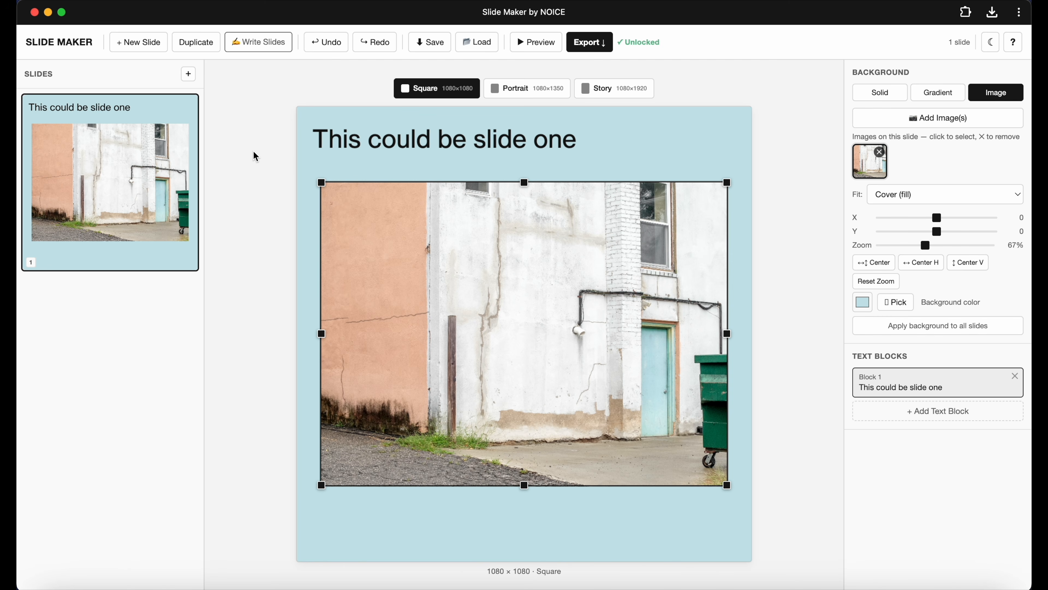
{"action": "left_click", "coordinate": [423, 156]}
{"action": "left_click_drag", "start_coordinate": [412, 142], "coordinate": [420, 147]}
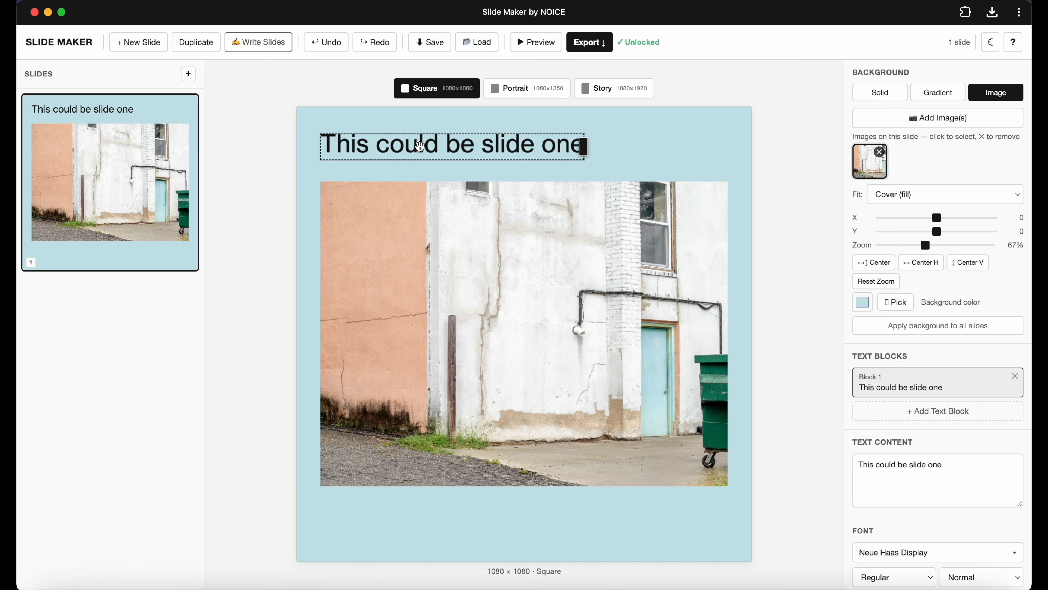
{"action": "left_click", "coordinate": [704, 124]}
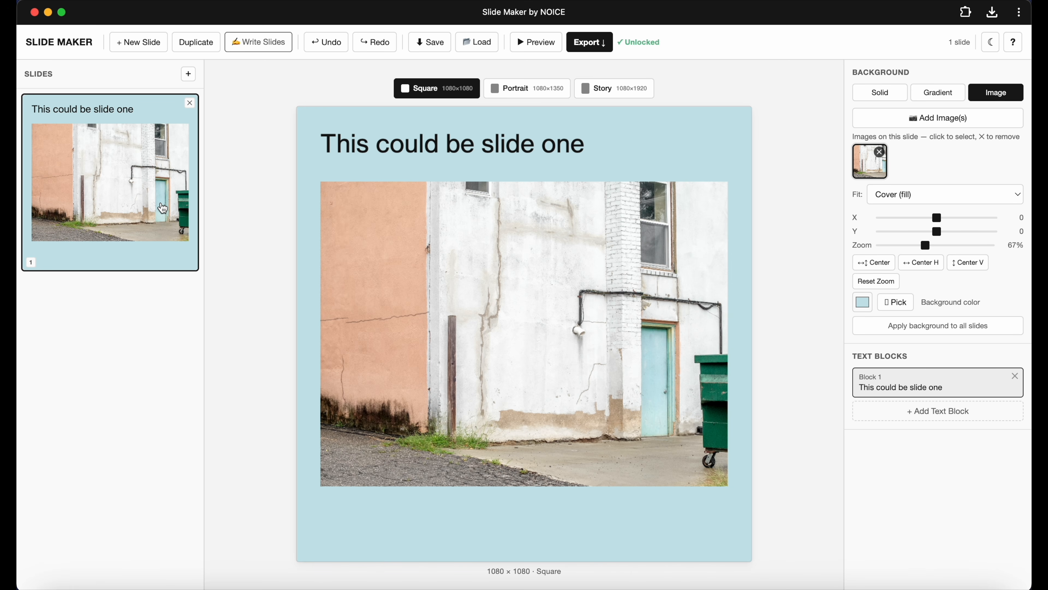
Duplicate the first slide and change the copy's text to This could be slide two.
{"action": "key", "text": "d"}
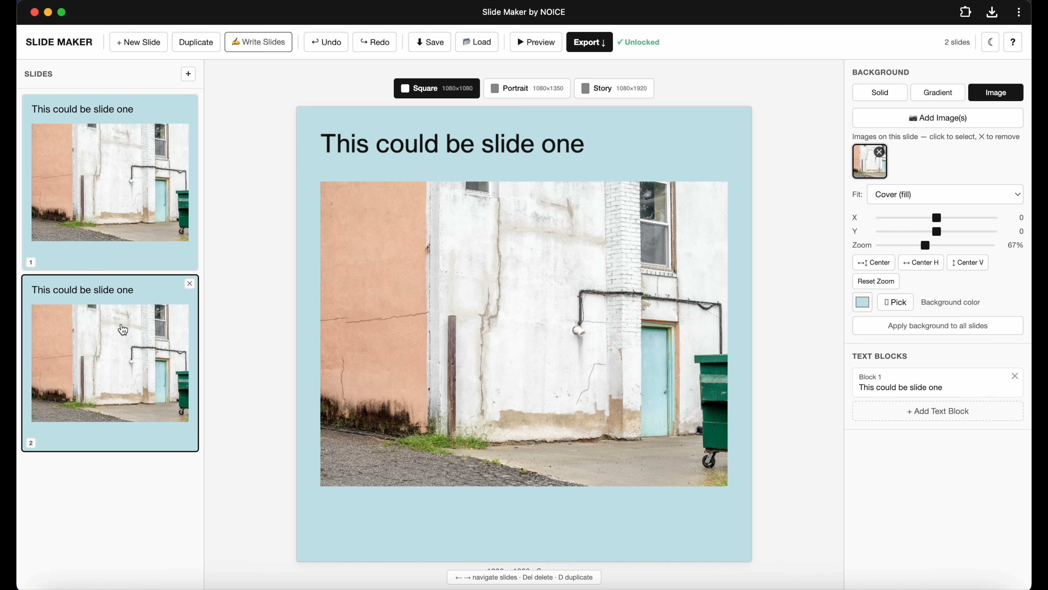
{"action": "left_click", "coordinate": [406, 155]}
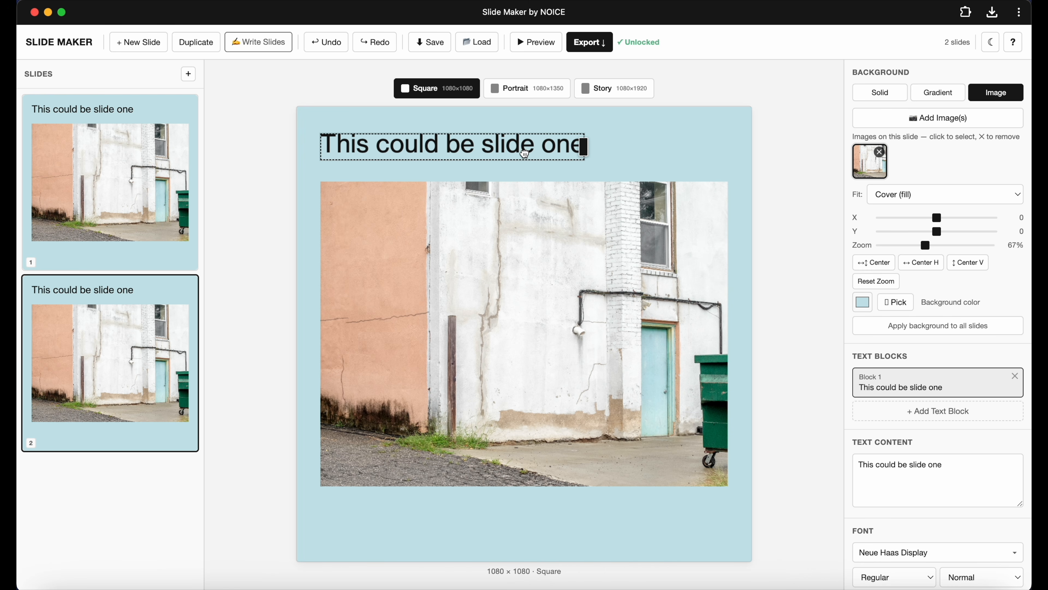
{"action": "double_click", "coordinate": [932, 468]}
{"action": "type", "text": "two"}
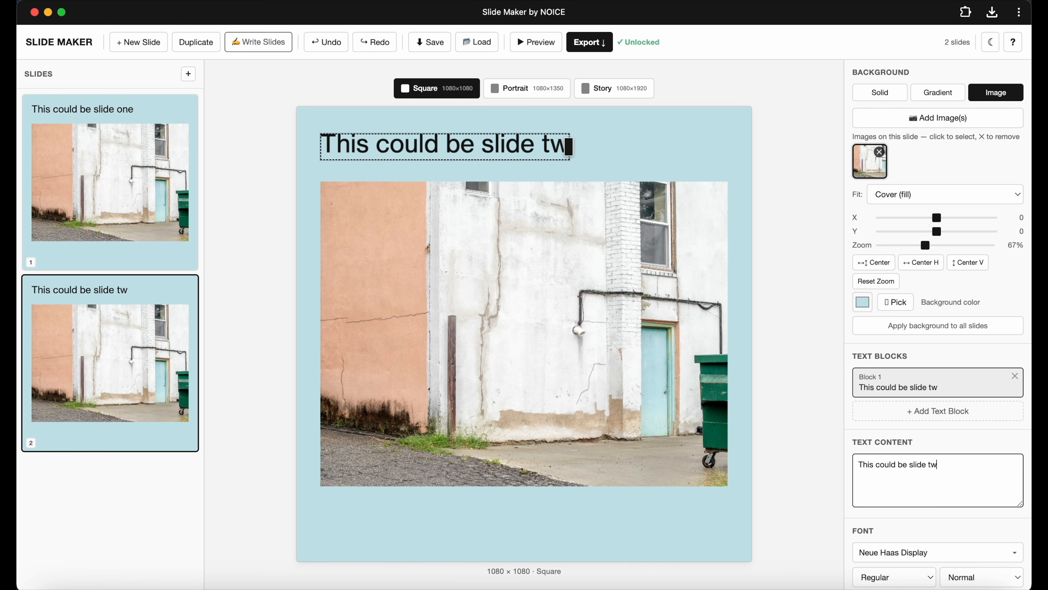
{"action": "left_click", "coordinate": [585, 373]}
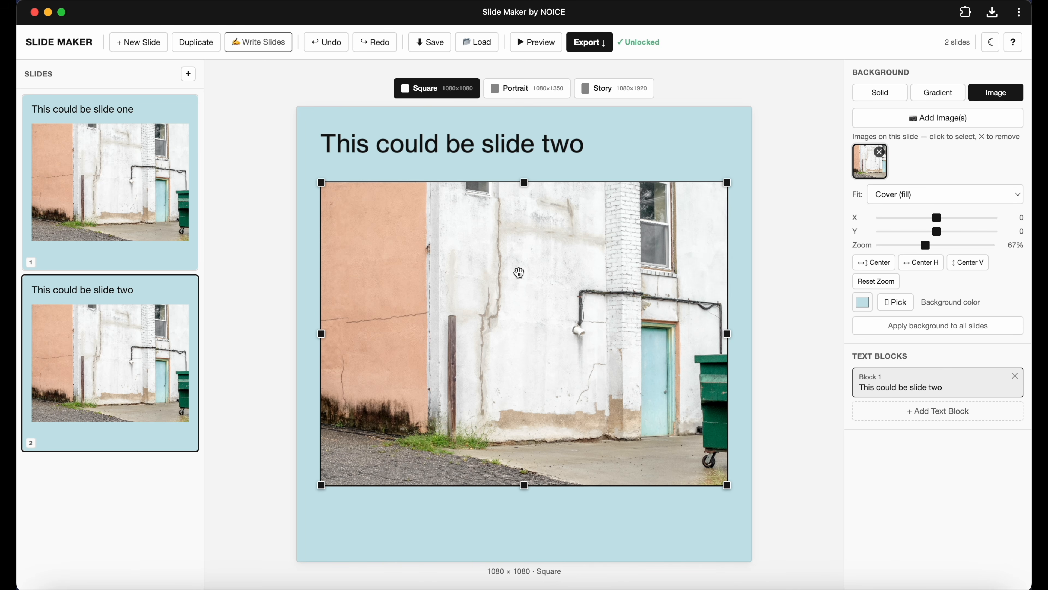
Add 2.png as a second background image on slide two and scale it to about 60% zoom.
{"action": "left_click", "coordinate": [939, 121]}
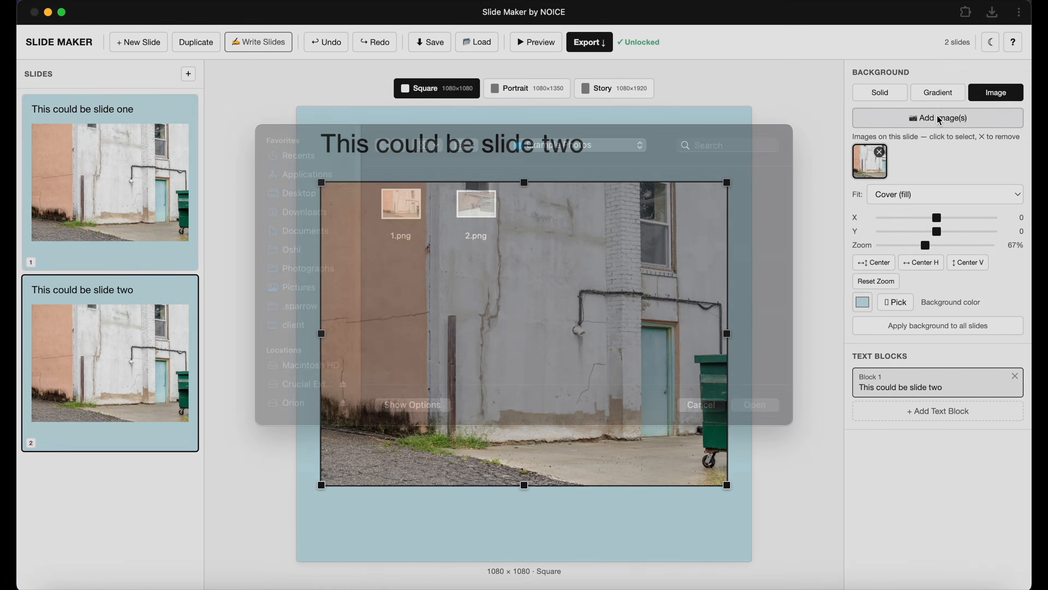
{"action": "left_click", "coordinate": [485, 235]}
{"action": "double_click", "coordinate": [485, 235]}
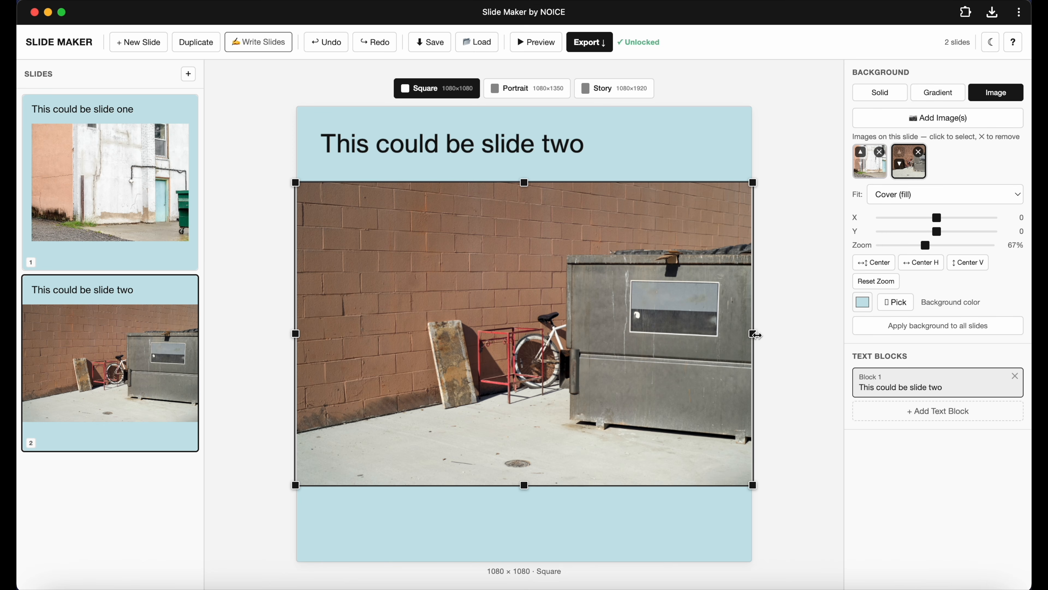
{"action": "left_click_drag", "start_coordinate": [752, 334], "coordinate": [730, 335]}
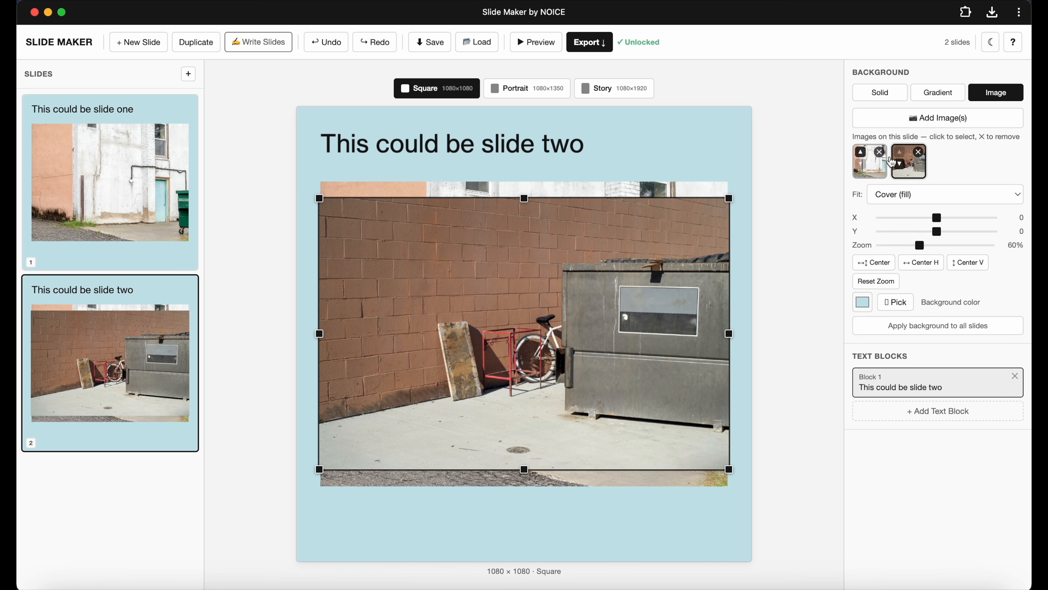
Swap the stacking order of slide two's two background images and shift the brick photo lower.
{"action": "left_click", "coordinate": [898, 167]}
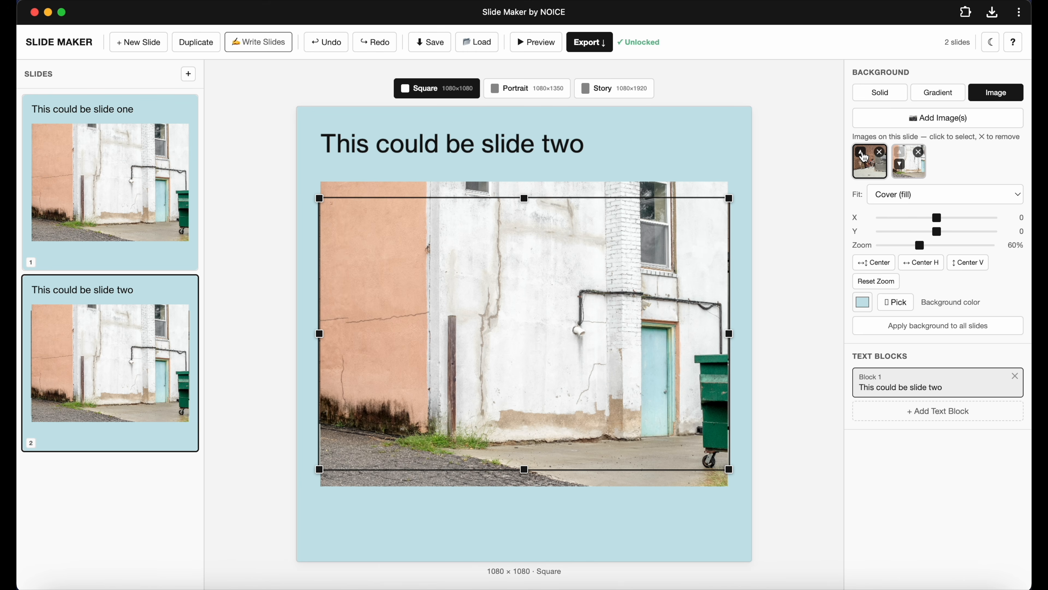
{"action": "left_click", "coordinate": [896, 167]}
{"action": "left_click_drag", "start_coordinate": [633, 274], "coordinate": [638, 317]}
{"action": "left_click", "coordinate": [864, 156]}
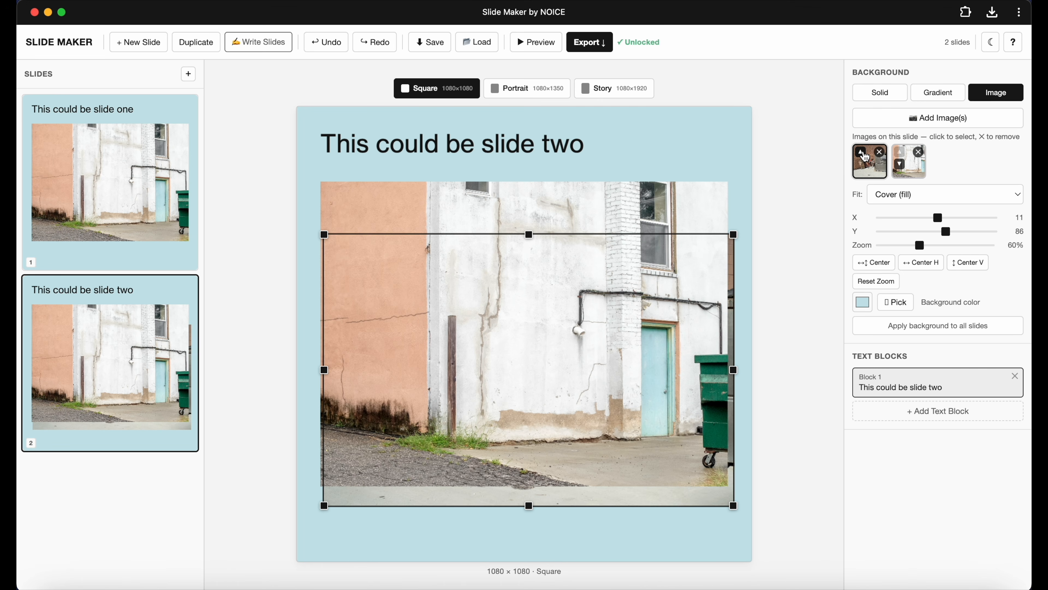
{"action": "left_click", "coordinate": [862, 156]}
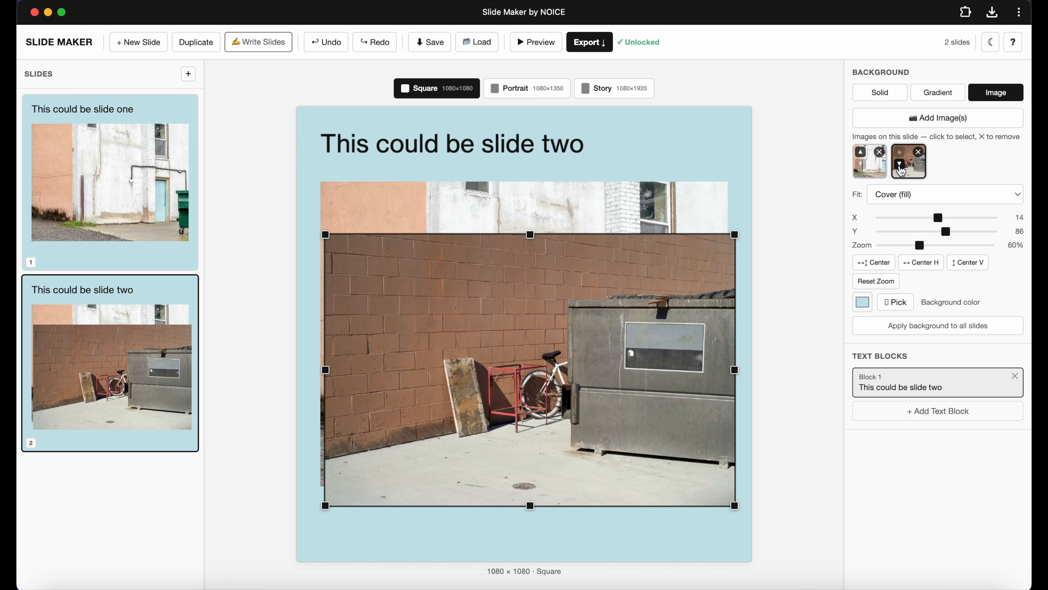
{"action": "left_click", "coordinate": [863, 157]}
{"action": "left_click", "coordinate": [863, 157]}
Remove the building photo from slide two, move the brick photo up and center it horizontally.
{"action": "left_click", "coordinate": [558, 208]}
{"action": "key", "text": "Delete"}
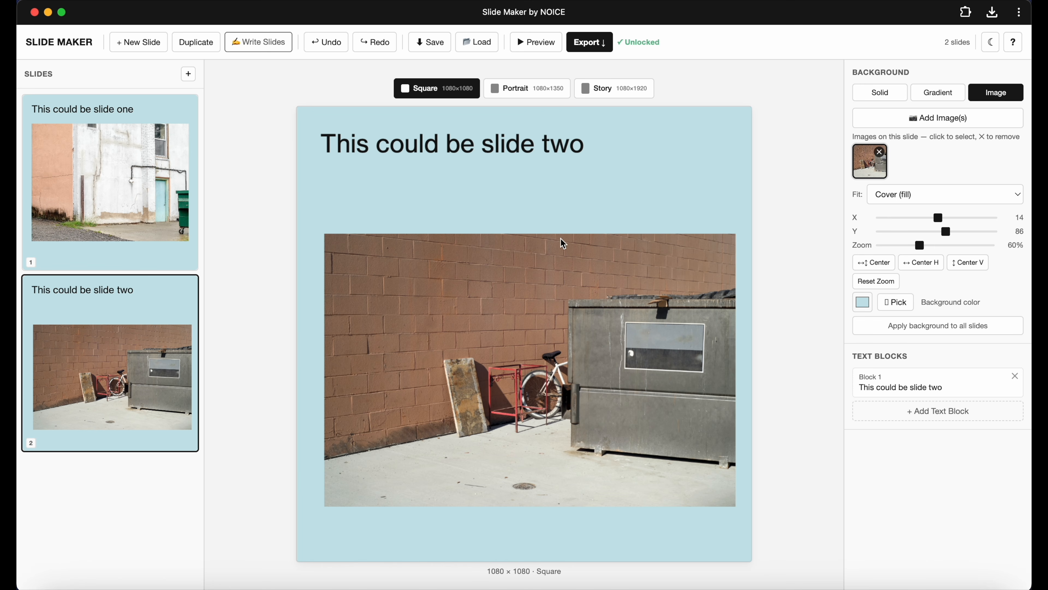
{"action": "left_click_drag", "start_coordinate": [593, 332], "coordinate": [589, 297]}
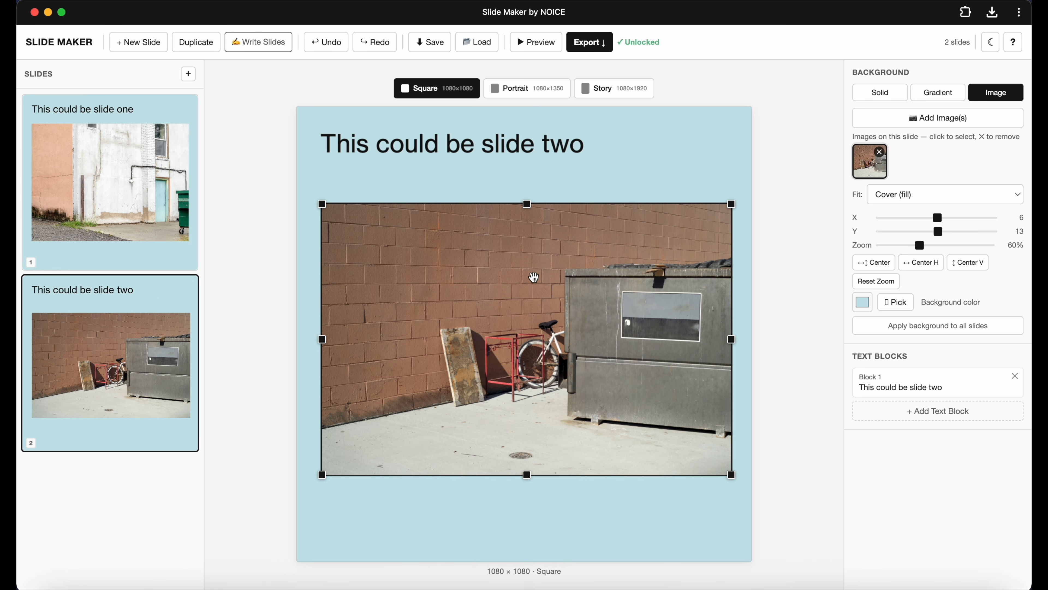
{"action": "left_click", "coordinate": [930, 268]}
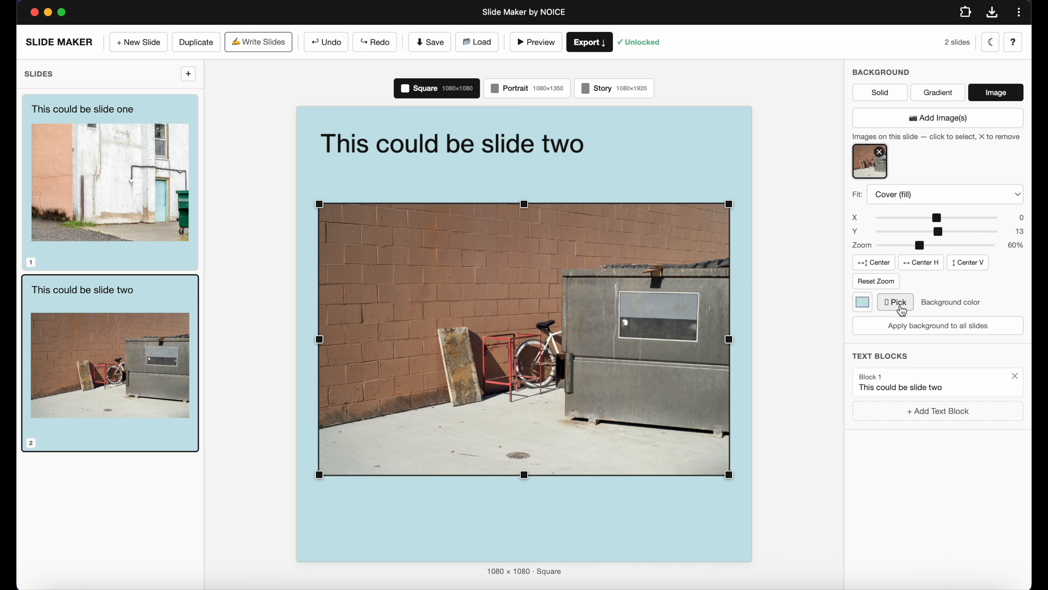
Pick slide two's background color from the grey dumpster in the photo.
{"action": "left_click", "coordinate": [896, 302]}
{"action": "left_click", "coordinate": [674, 313]}
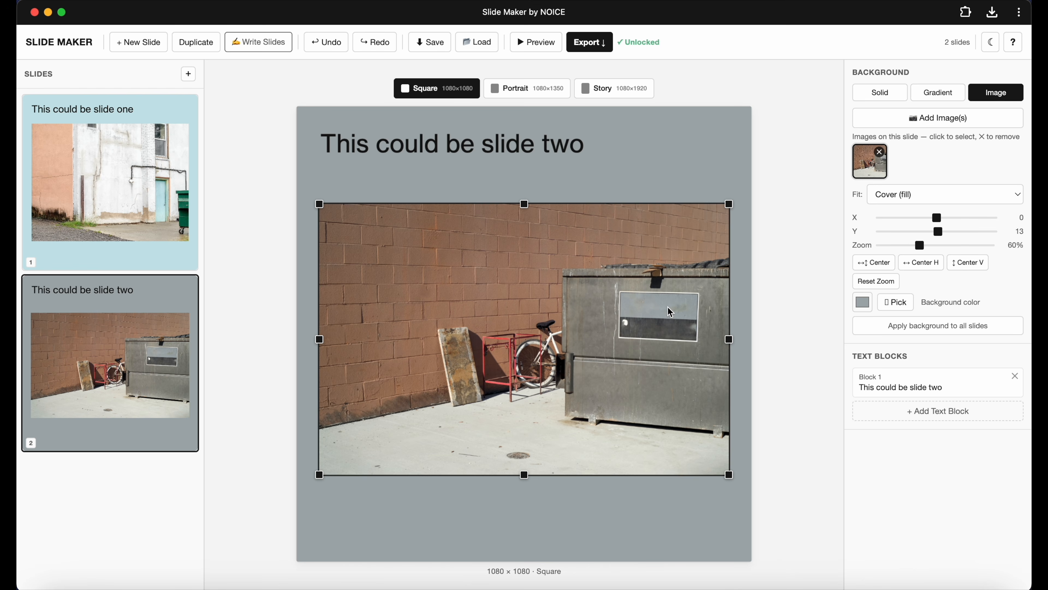
Pick slide two's background color from the red bike rack.
{"action": "left_click", "coordinate": [903, 307]}
{"action": "left_click", "coordinate": [486, 347]}
{"action": "left_click", "coordinate": [654, 142]}
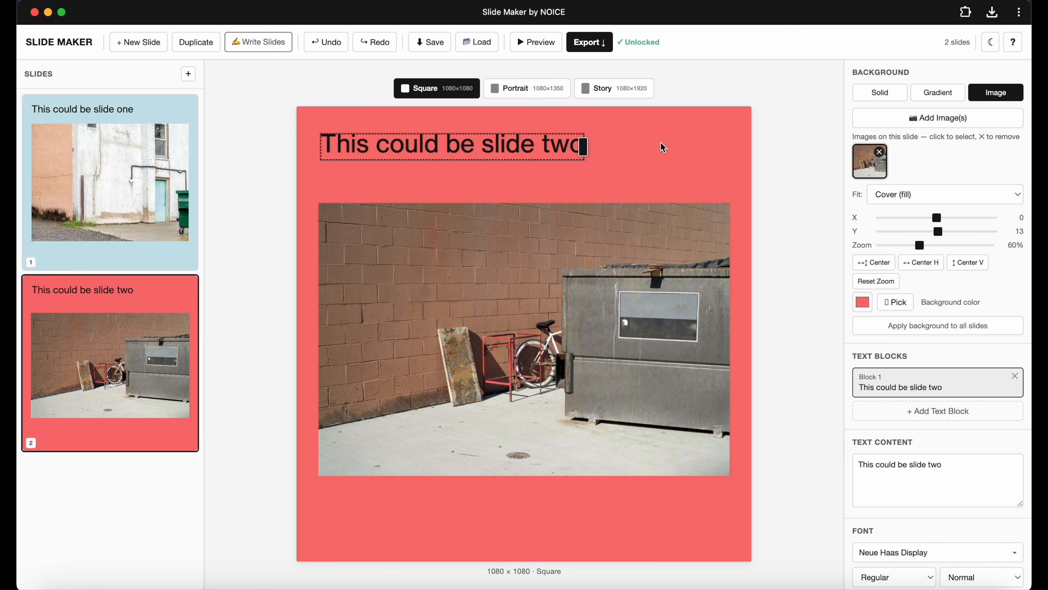
Switch between the slides and preview slide one in the Portrait and Story formats.
{"action": "left_click", "coordinate": [126, 194]}
{"action": "left_click", "coordinate": [132, 350]}
{"action": "left_click", "coordinate": [163, 208]}
{"action": "left_click", "coordinate": [368, 126]}
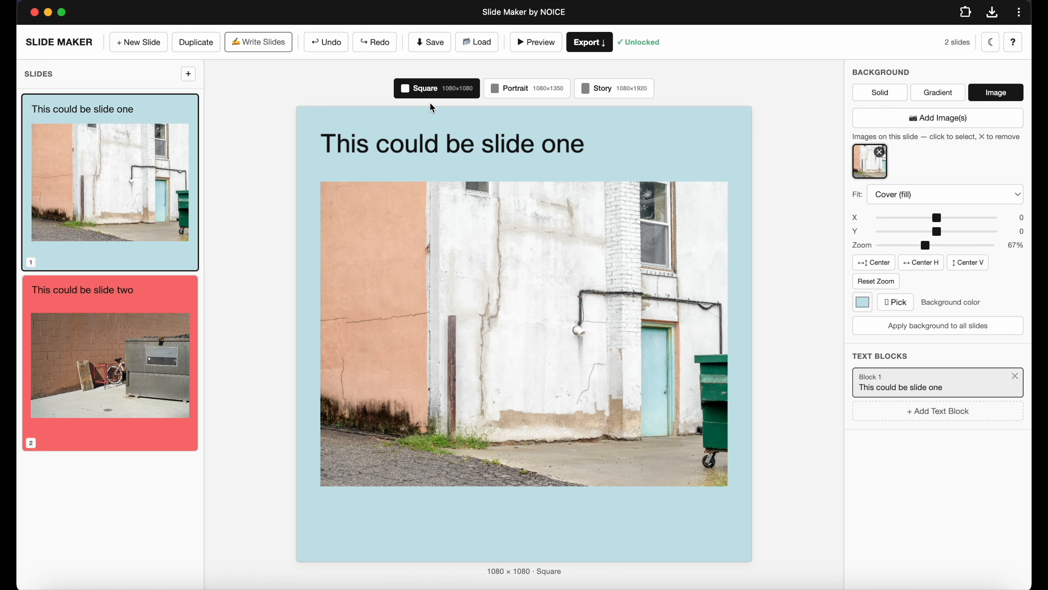
{"action": "left_click", "coordinate": [530, 93]}
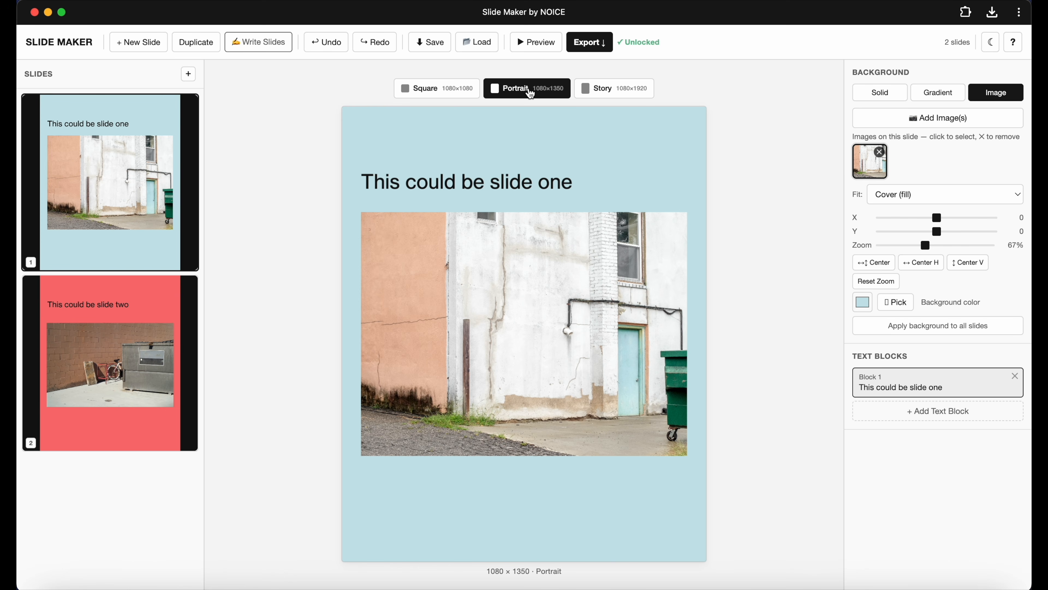
{"action": "left_click", "coordinate": [612, 93]}
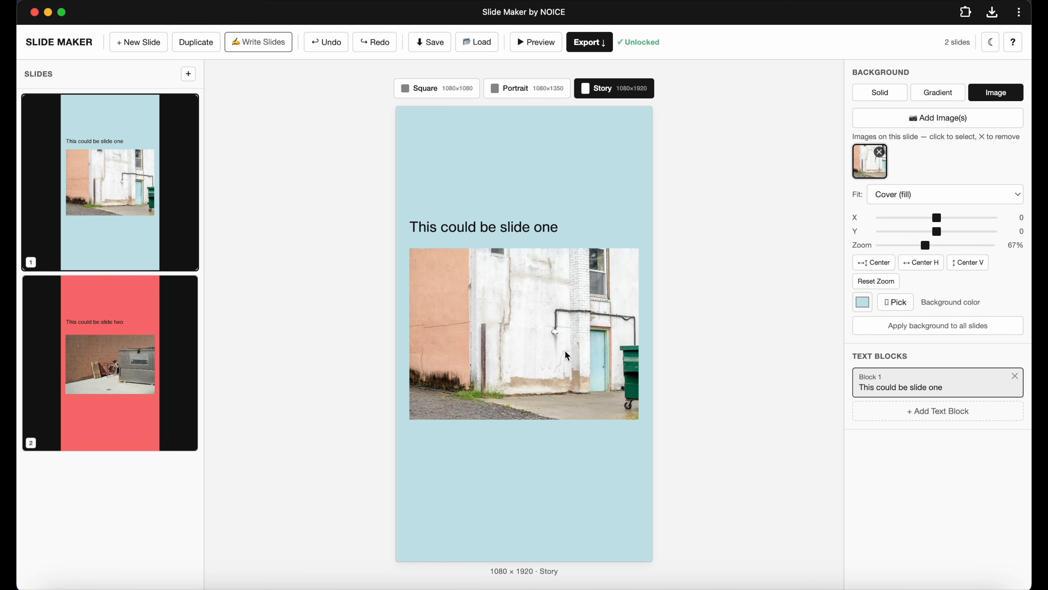
{"action": "left_click", "coordinate": [489, 95]}
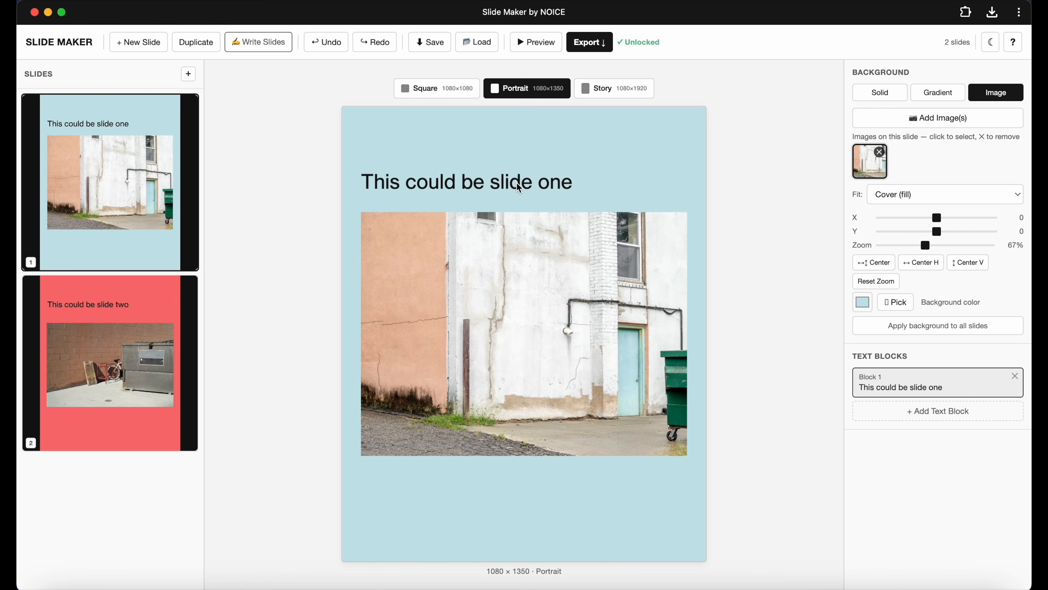
Try moving slide one's title and photo upward in Portrait format, then undo the last three changes.
{"action": "left_click_drag", "start_coordinate": [519, 189], "coordinate": [516, 141]}
{"action": "left_click_drag", "start_coordinate": [516, 245], "coordinate": [514, 188]}
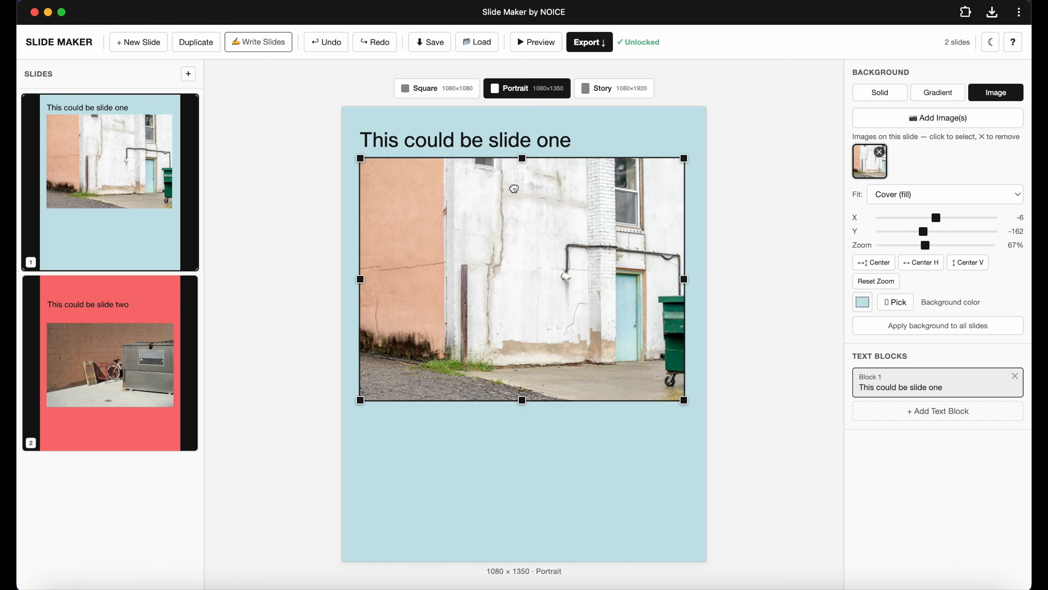
{"action": "left_click", "coordinate": [461, 90]}
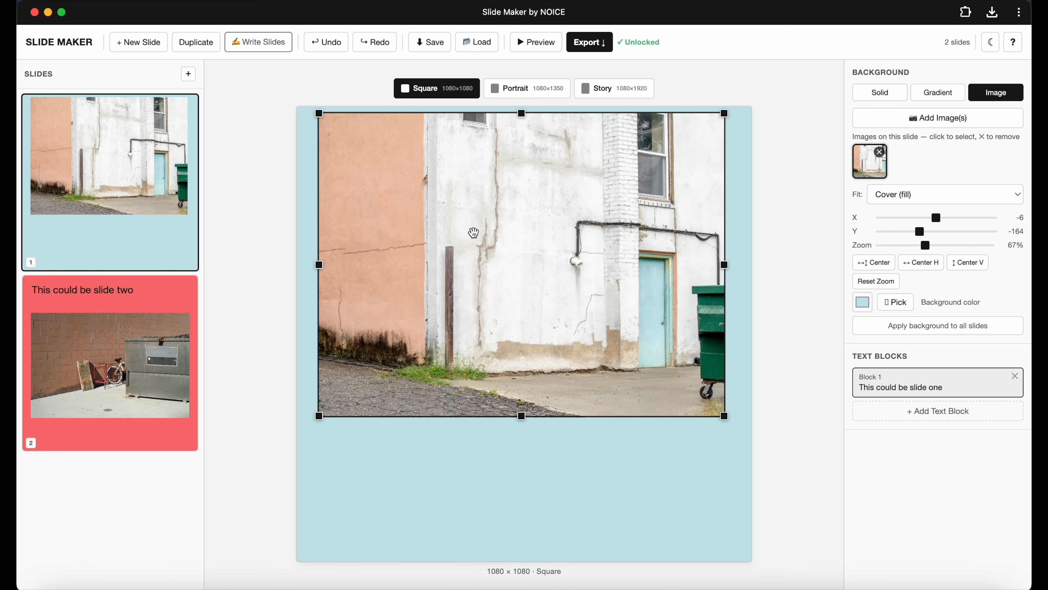
{"action": "key", "text": "super+z"}
{"action": "key", "text": "super+z"}
{"action": "key", "text": "super+z"}
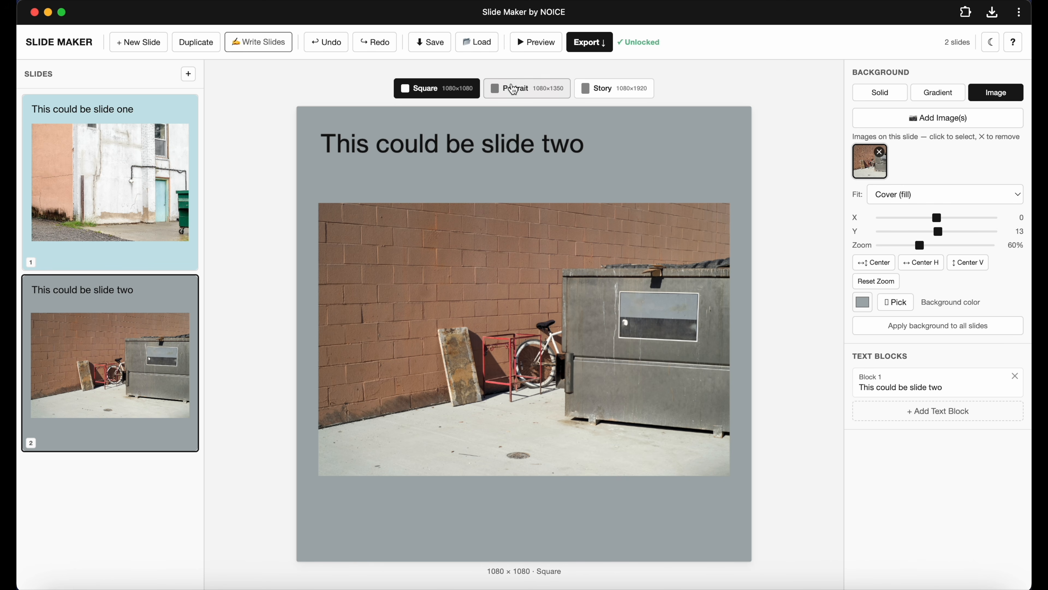
Preview both slides in the Square, Portrait and Story formats.
{"action": "left_click", "coordinate": [511, 87]}
{"action": "left_click", "coordinate": [423, 92]}
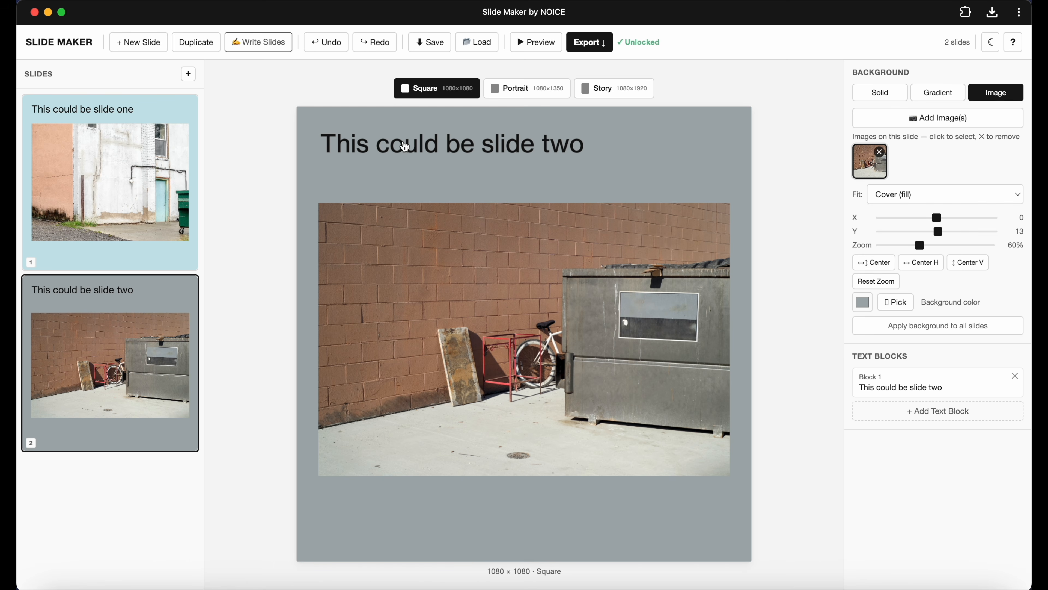
{"action": "left_click", "coordinate": [140, 183]}
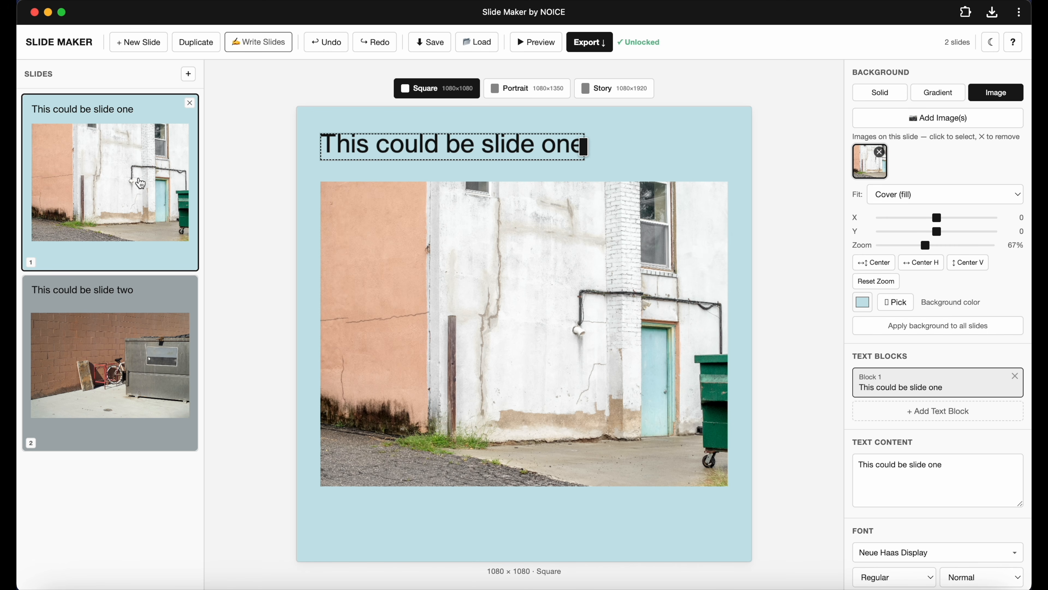
{"action": "left_click", "coordinate": [521, 97]}
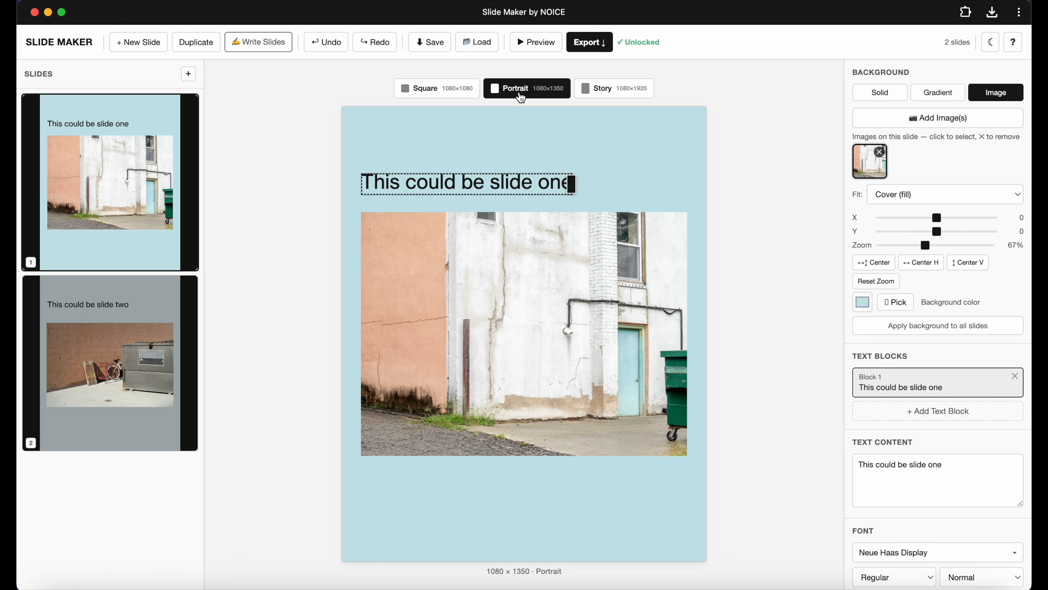
{"action": "left_click", "coordinate": [148, 407]}
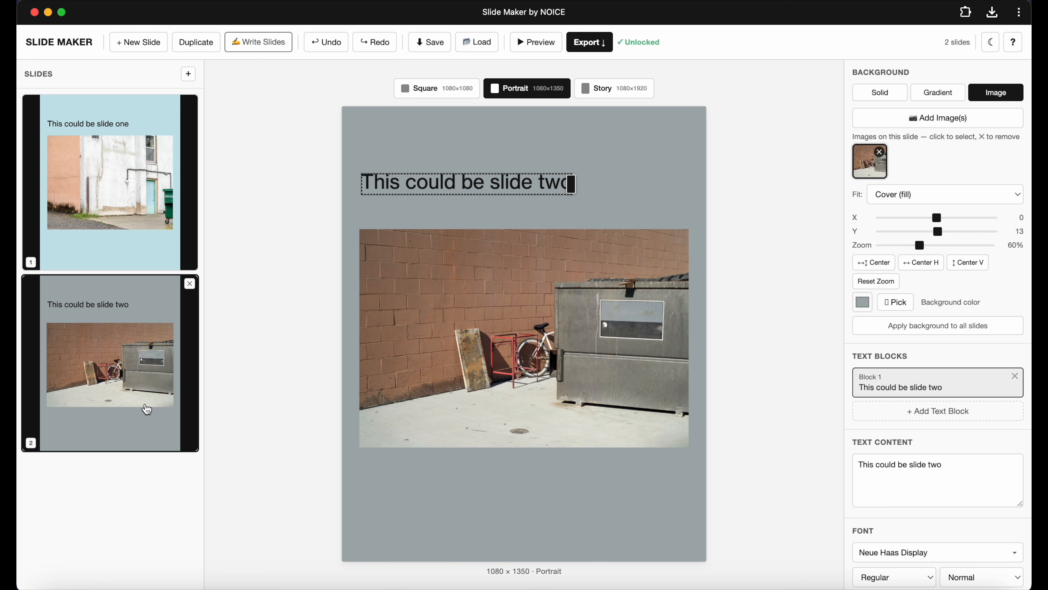
{"action": "left_click", "coordinate": [603, 88]}
{"action": "left_click", "coordinate": [509, 172]}
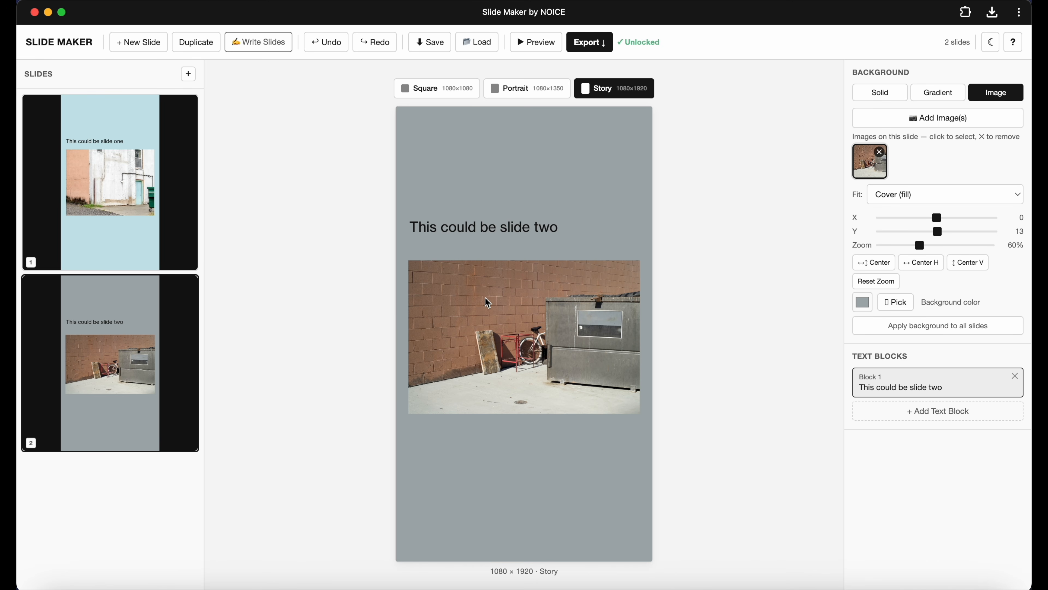
Move slide two's photo upward in Story format to about Y -62 and center it horizontally.
{"action": "left_click_drag", "start_coordinate": [488, 303], "coordinate": [503, 292]}
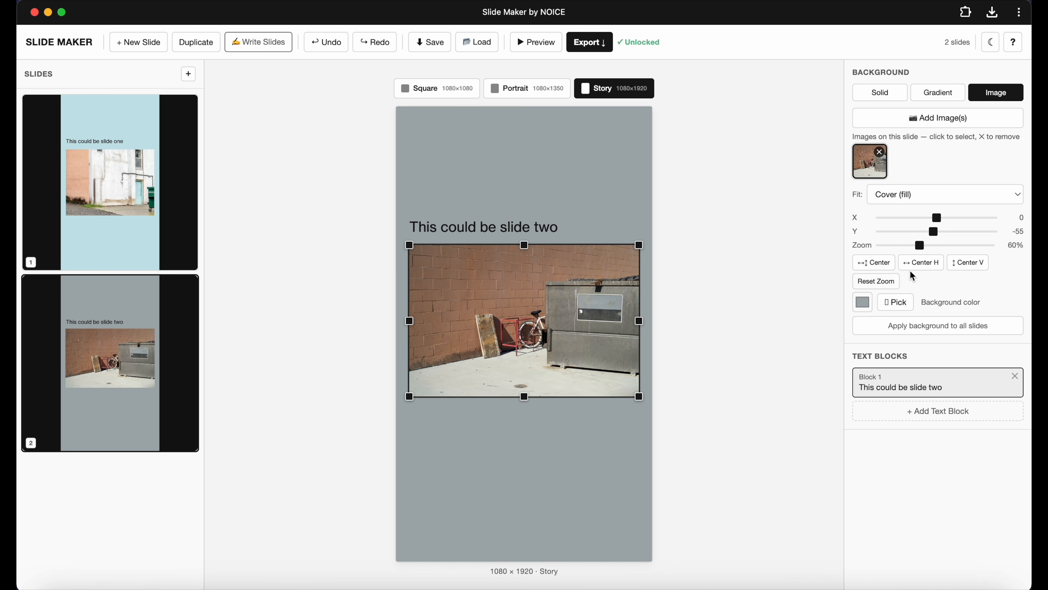
{"action": "left_click", "coordinate": [963, 266]}
{"action": "left_click", "coordinate": [505, 195]}
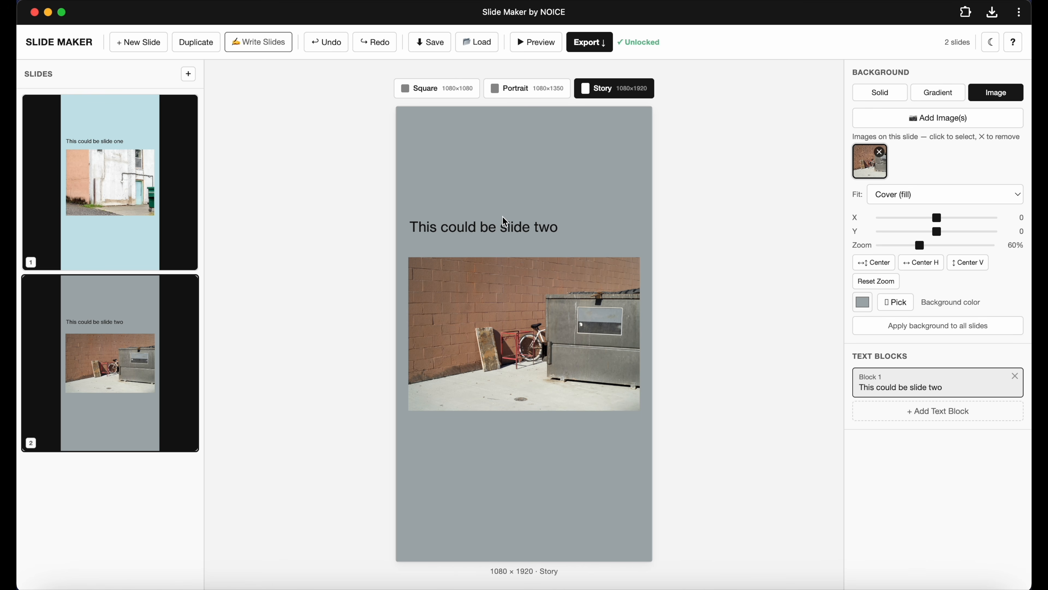
{"action": "left_click_drag", "start_coordinate": [544, 303], "coordinate": [535, 297]}
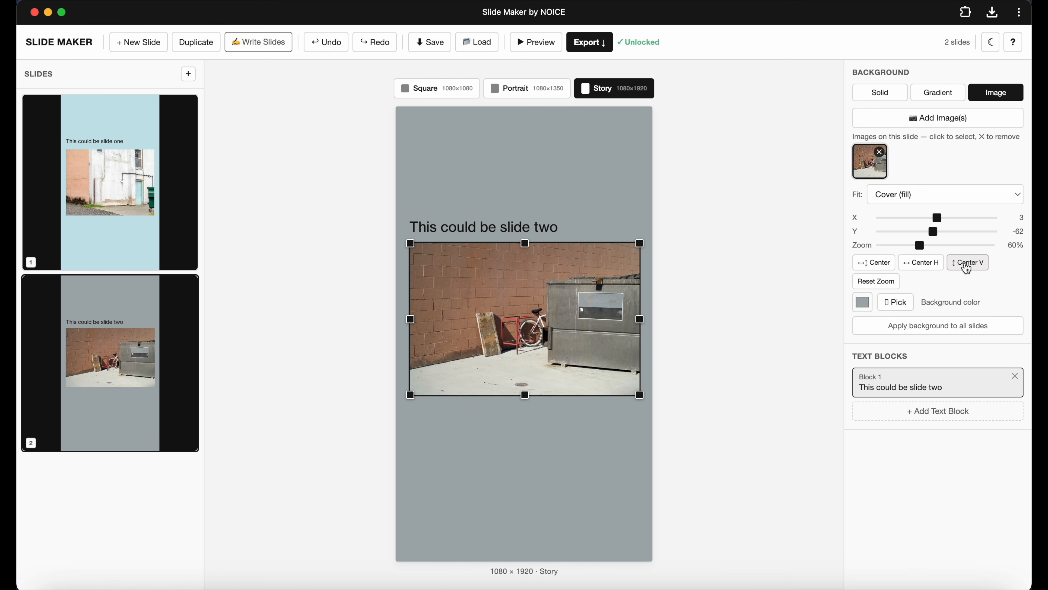
{"action": "left_click", "coordinate": [922, 263]}
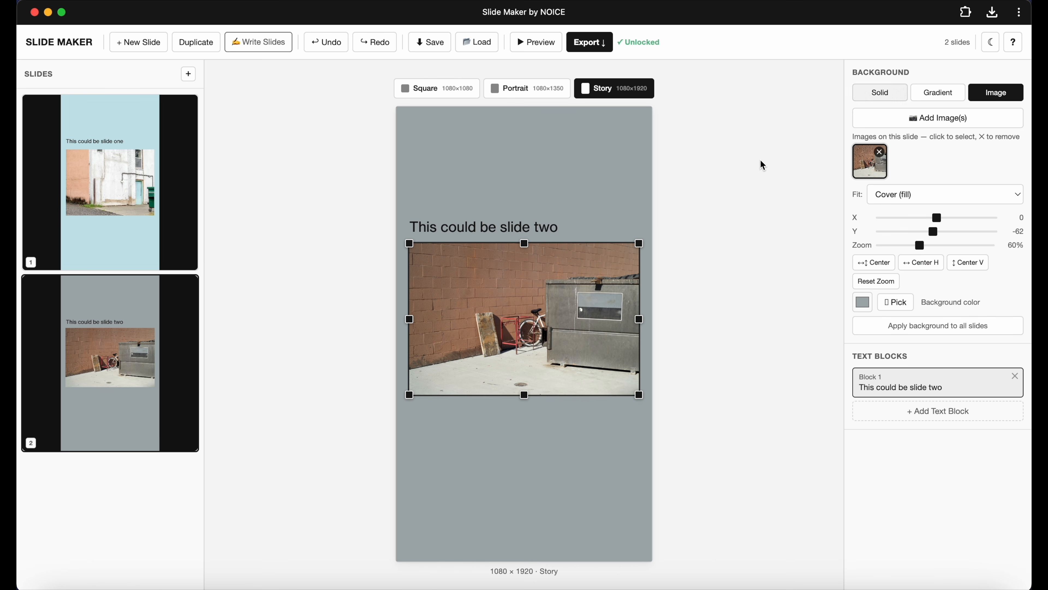
Try applying slide two's background to all slides, undo it and review both slides.
{"action": "left_click", "coordinate": [940, 335]}
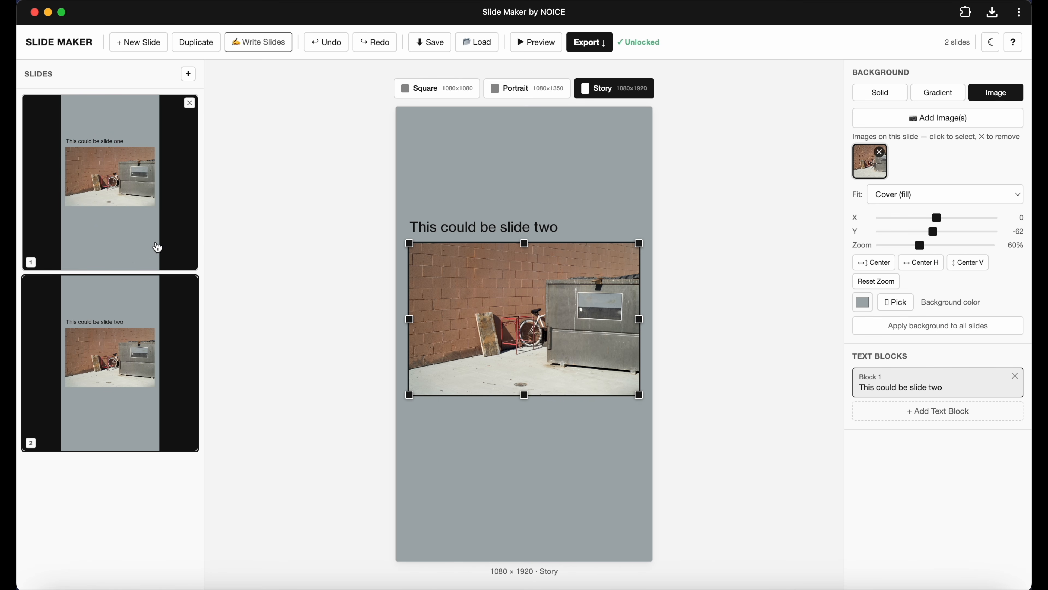
{"action": "key", "text": "super+z"}
{"action": "left_click", "coordinate": [147, 238]}
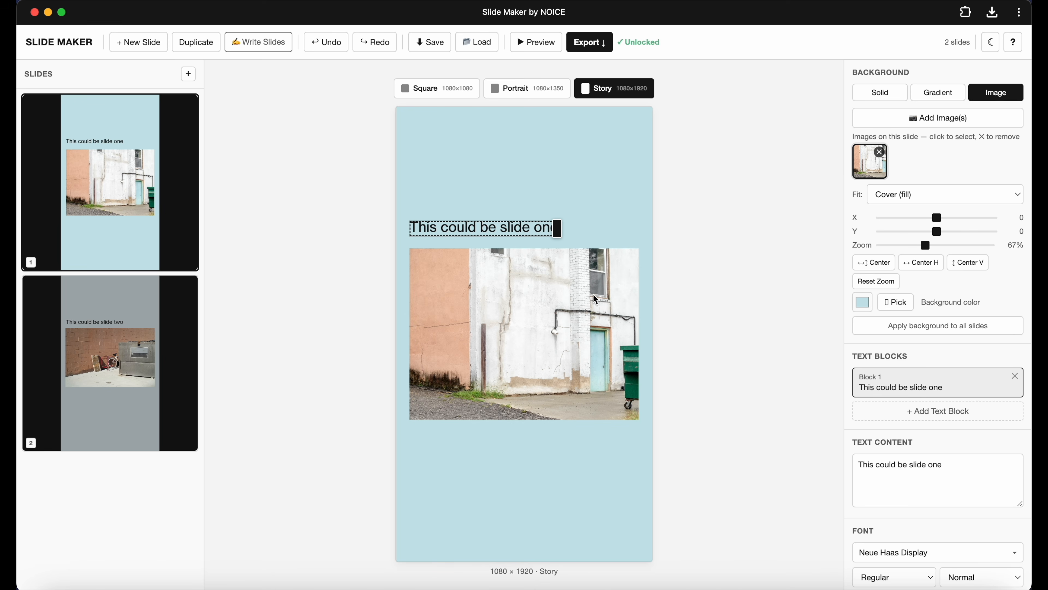
{"action": "left_click", "coordinate": [539, 326]}
{"action": "left_click", "coordinate": [88, 398]}
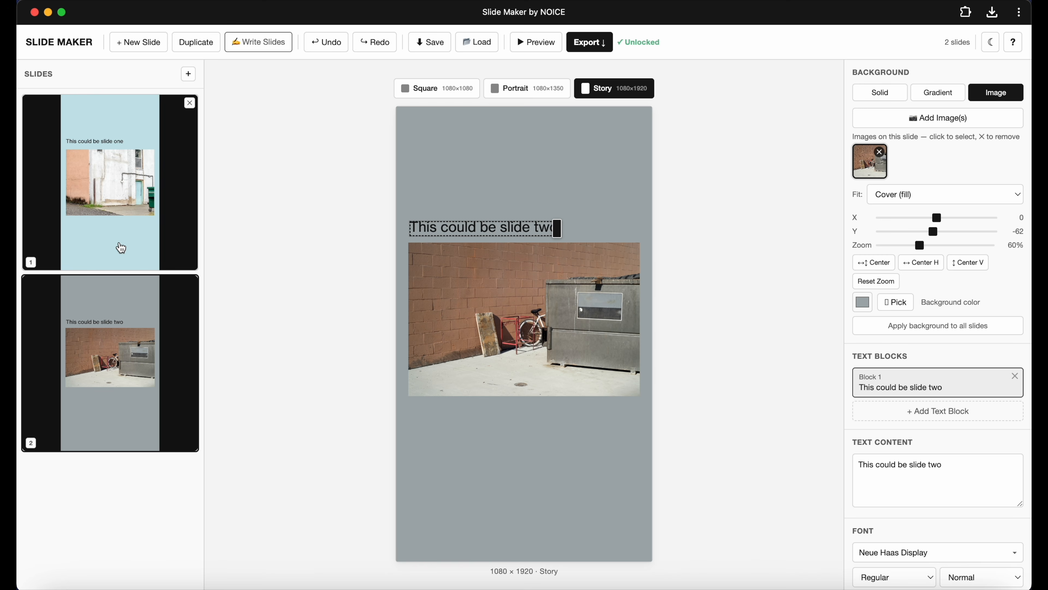
{"action": "left_click", "coordinate": [121, 247]}
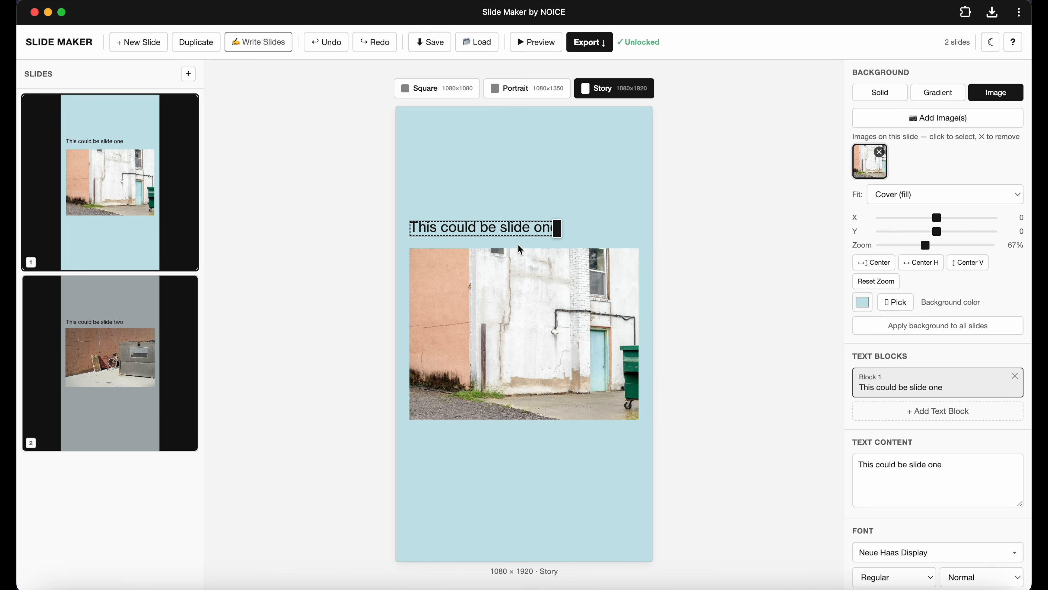
Export the slides in Story format as a GIF.
{"action": "left_click", "coordinate": [590, 48]}
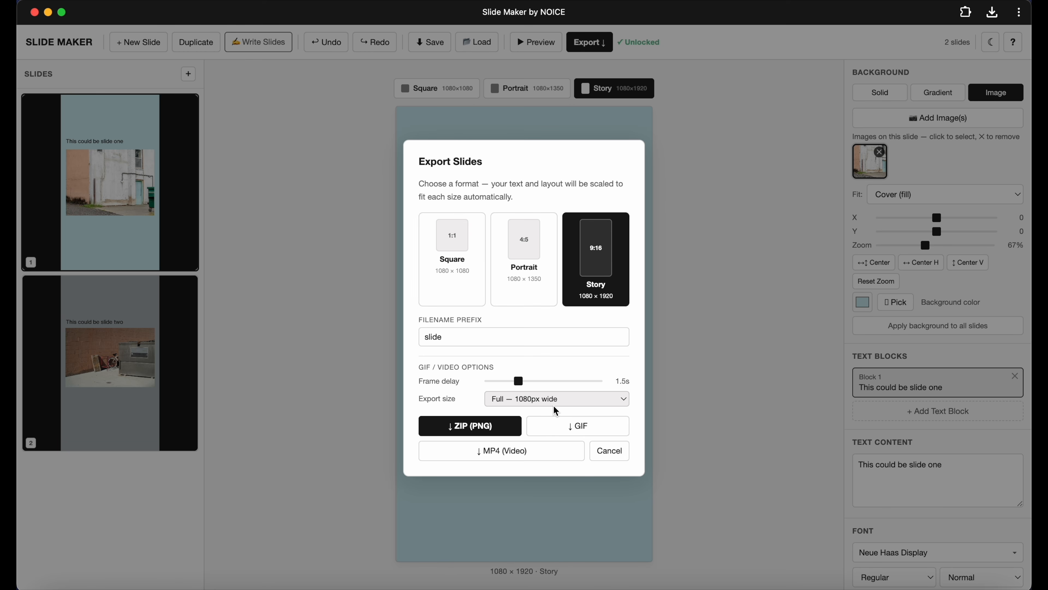
{"action": "left_click", "coordinate": [575, 427]}
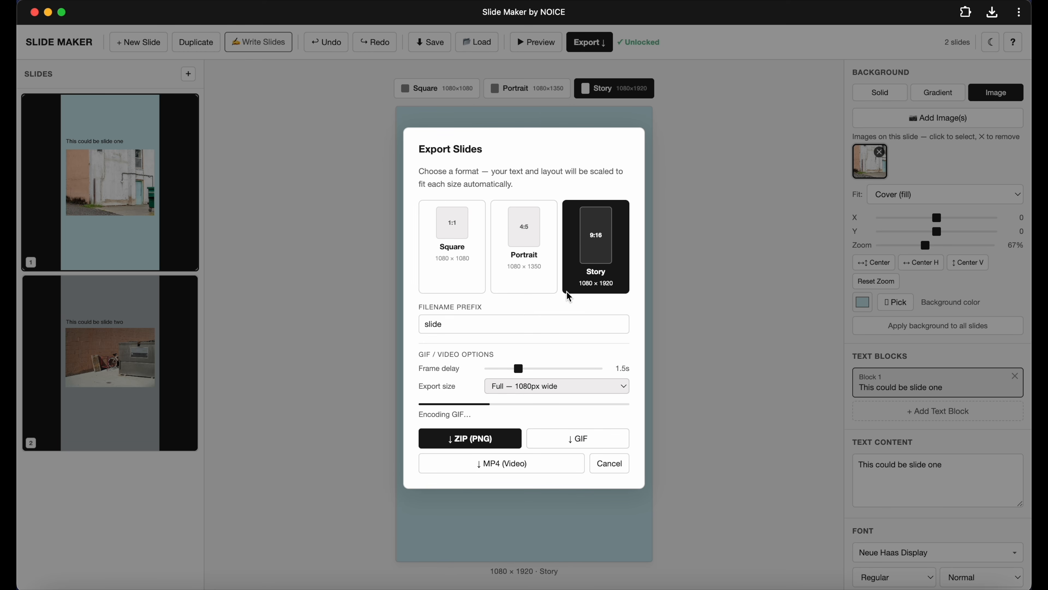
{"action": "left_click", "coordinate": [701, 523]}
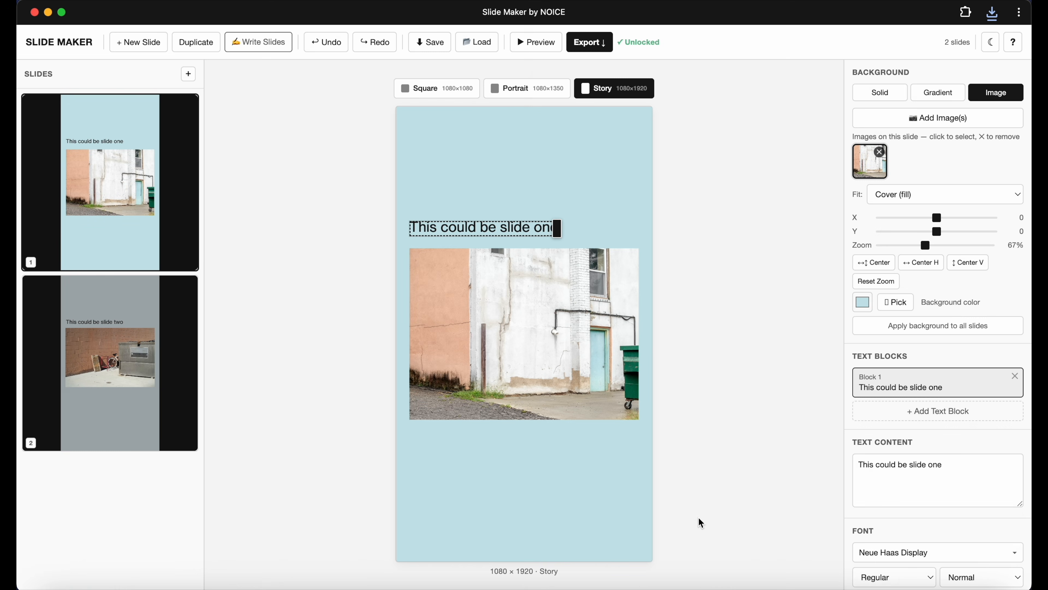
Preview the exported slide-story.gif from Downloads, then return to the Square format.
{"action": "left_click", "coordinate": [54, 586]}
{"action": "left_click", "coordinate": [277, 313]}
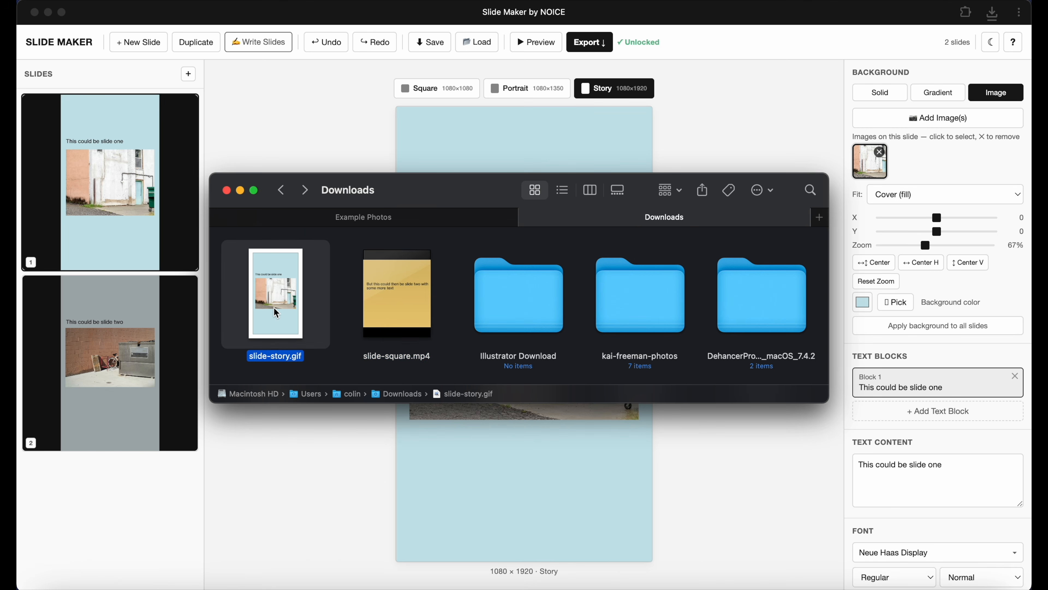
{"action": "key", "text": "space"}
{"action": "left_click_drag", "start_coordinate": [307, 58], "coordinate": [513, 61]}
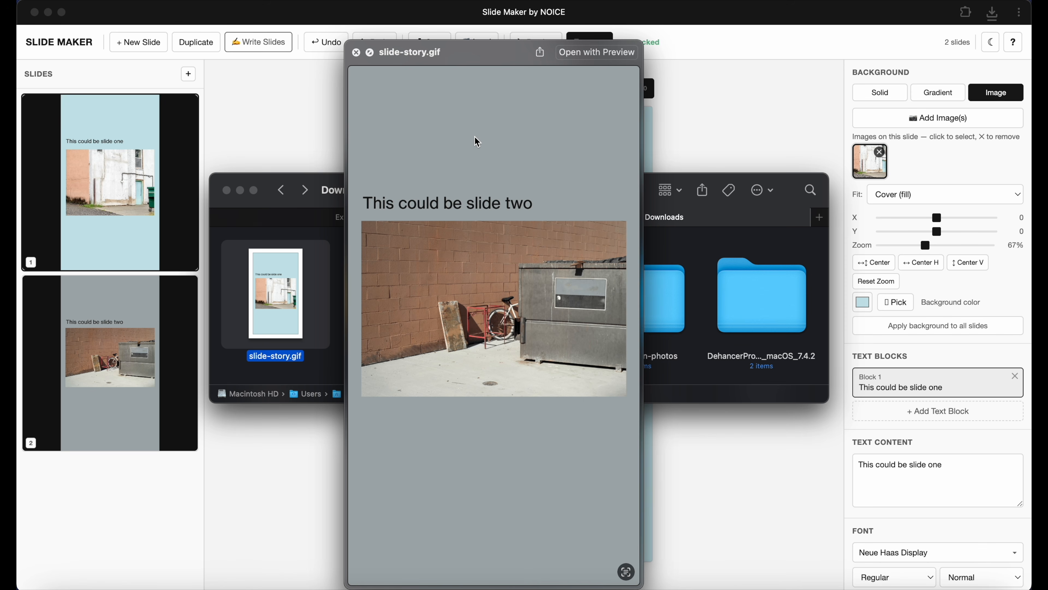
{"action": "left_click", "coordinate": [356, 52]}
{"action": "left_click", "coordinate": [316, 114]}
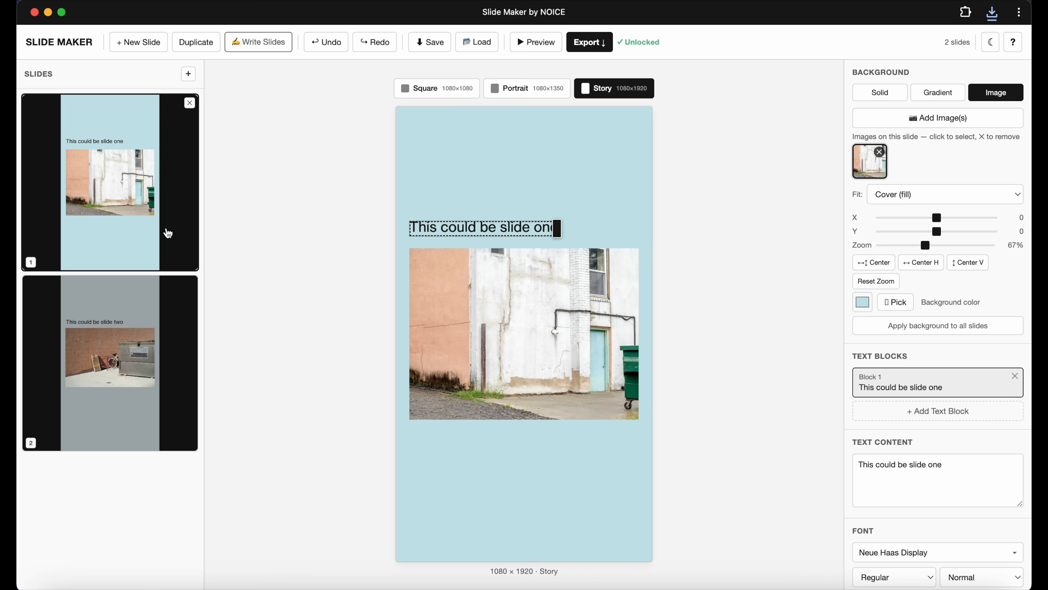
{"action": "left_click", "coordinate": [461, 89]}
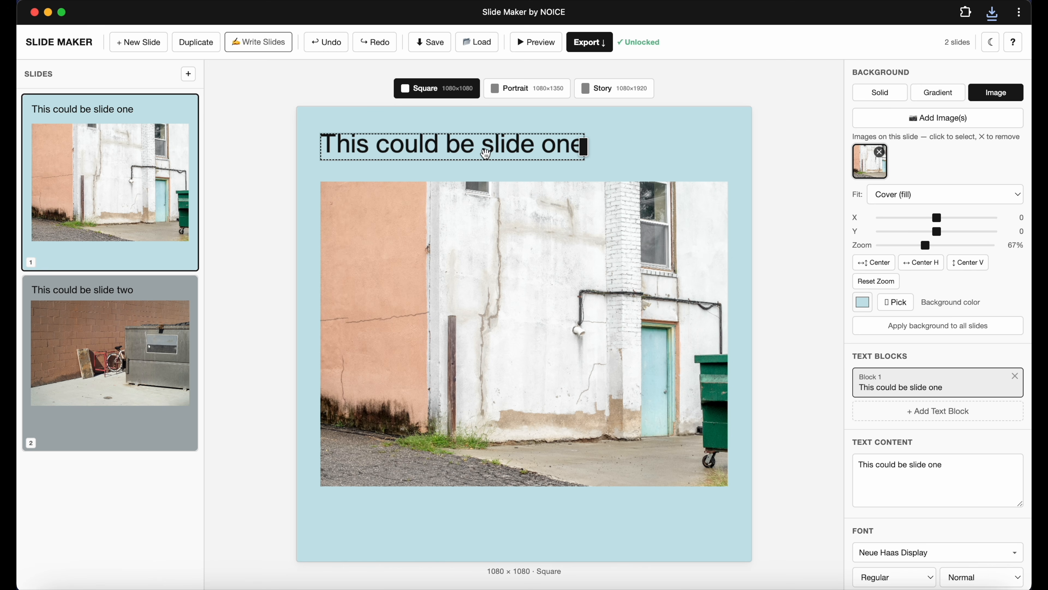
Select slide two's photo and switch the slide's background type to Solid.
{"action": "left_click", "coordinate": [153, 372]}
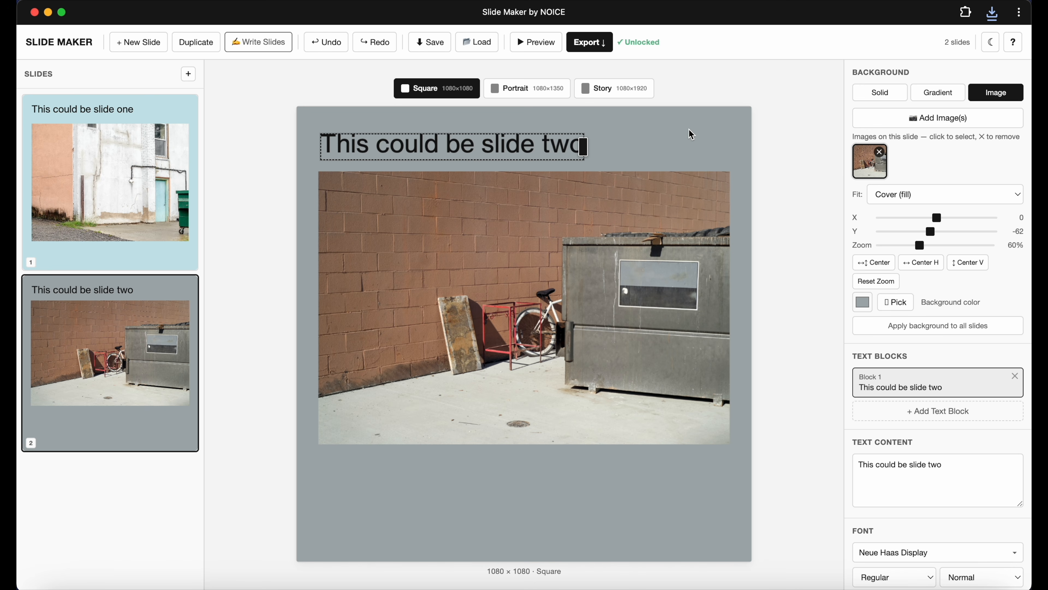
{"action": "left_click", "coordinate": [706, 263]}
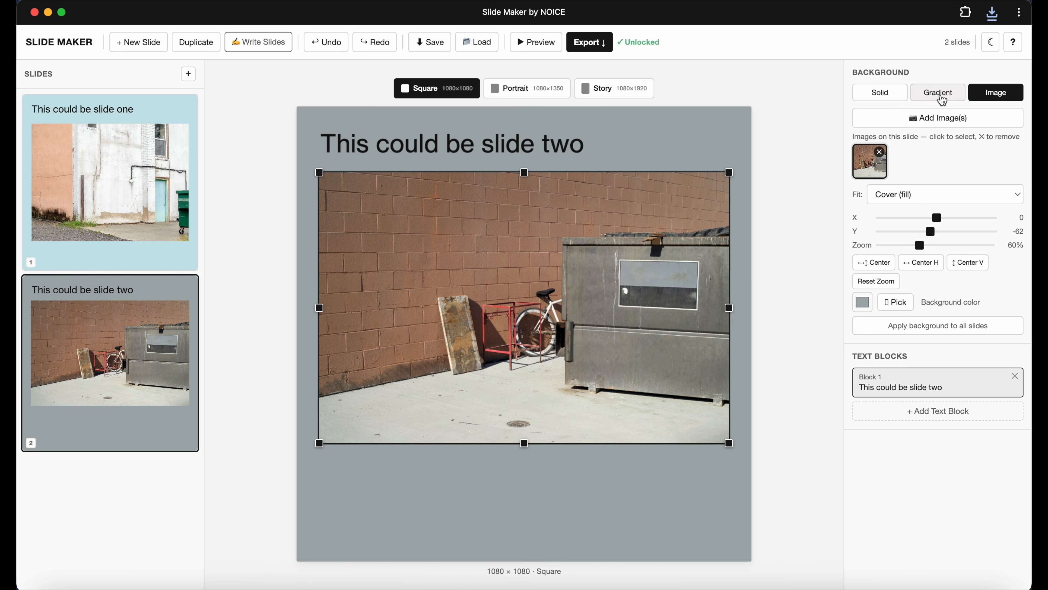
{"action": "left_click", "coordinate": [918, 99]}
{"action": "left_click", "coordinate": [880, 93]}
Toggle dark mode on and off, then preview the slideshow, stepping through both slides before closing it.
{"action": "left_click", "coordinate": [990, 43]}
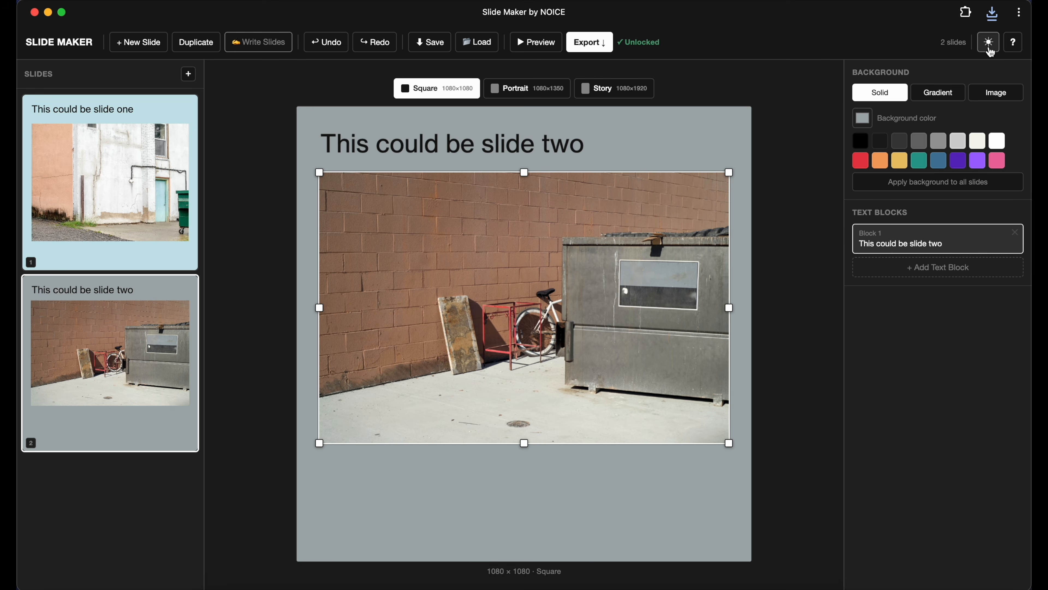
{"action": "left_click", "coordinate": [990, 43]}
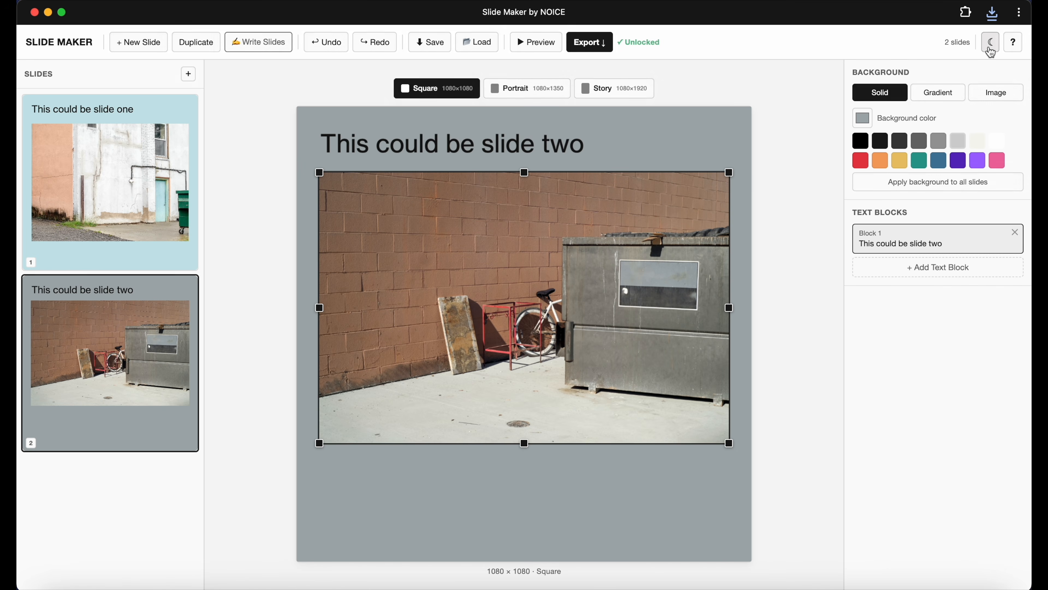
{"action": "left_click", "coordinate": [533, 50]}
{"action": "left_click", "coordinate": [542, 486]}
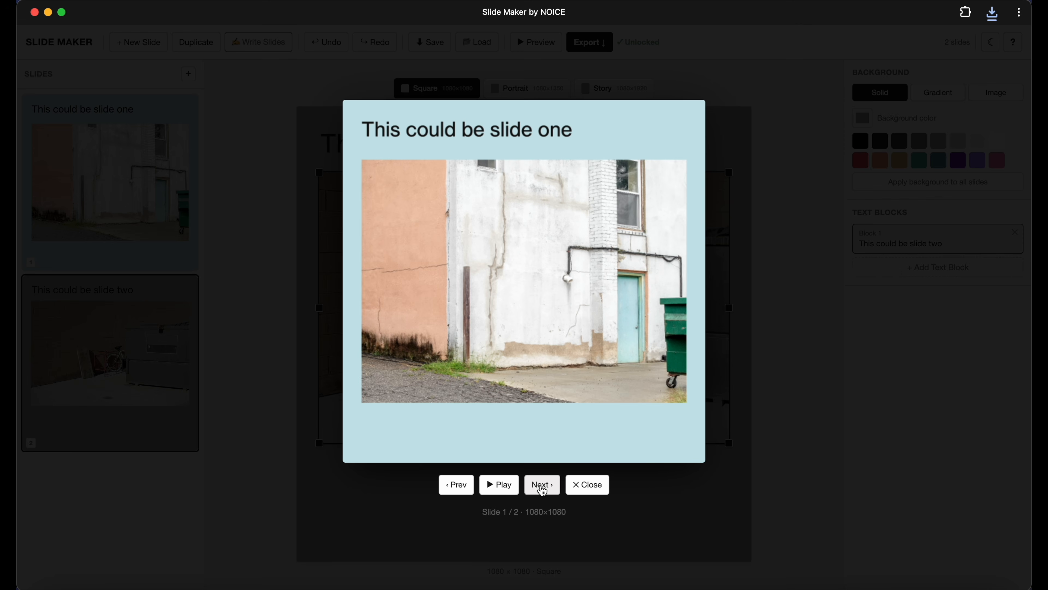
{"action": "left_click", "coordinate": [542, 485]}
{"action": "left_click", "coordinate": [543, 485]}
{"action": "double_click", "coordinate": [542, 485]}
{"action": "left_click", "coordinate": [542, 485]}
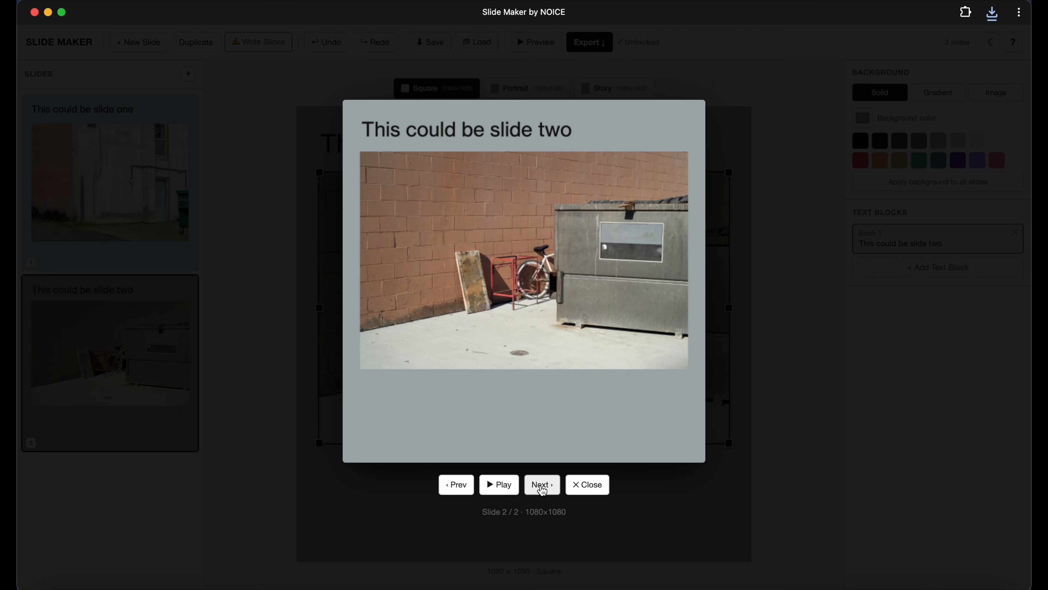
{"action": "left_click", "coordinate": [543, 485]}
{"action": "left_click", "coordinate": [587, 486]}
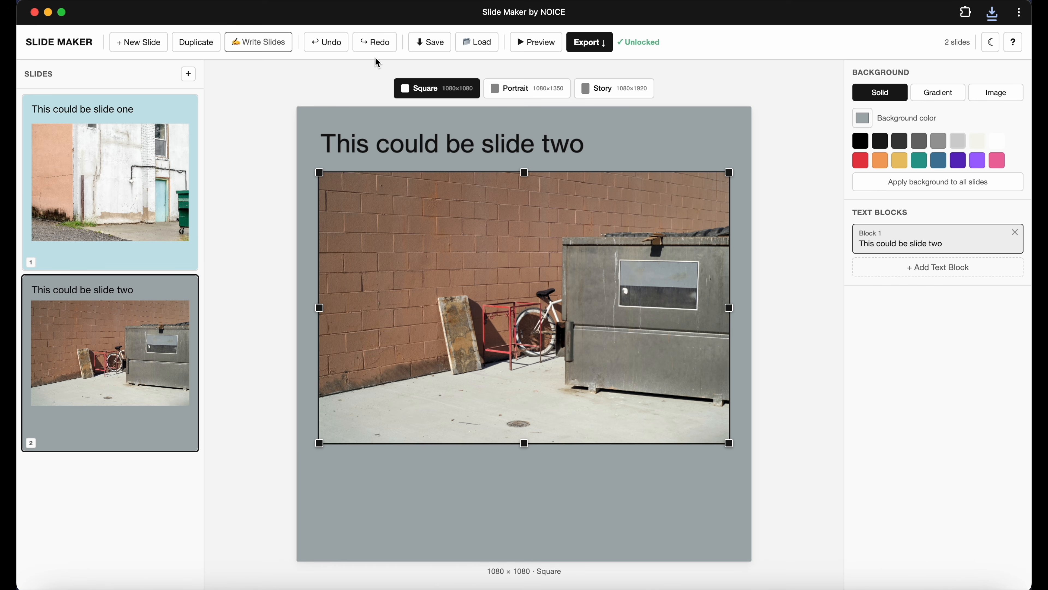
Write two placeholder slides separated by --- lines, enable Inherit current style, and generate the slides.
{"action": "left_click", "coordinate": [273, 50]}
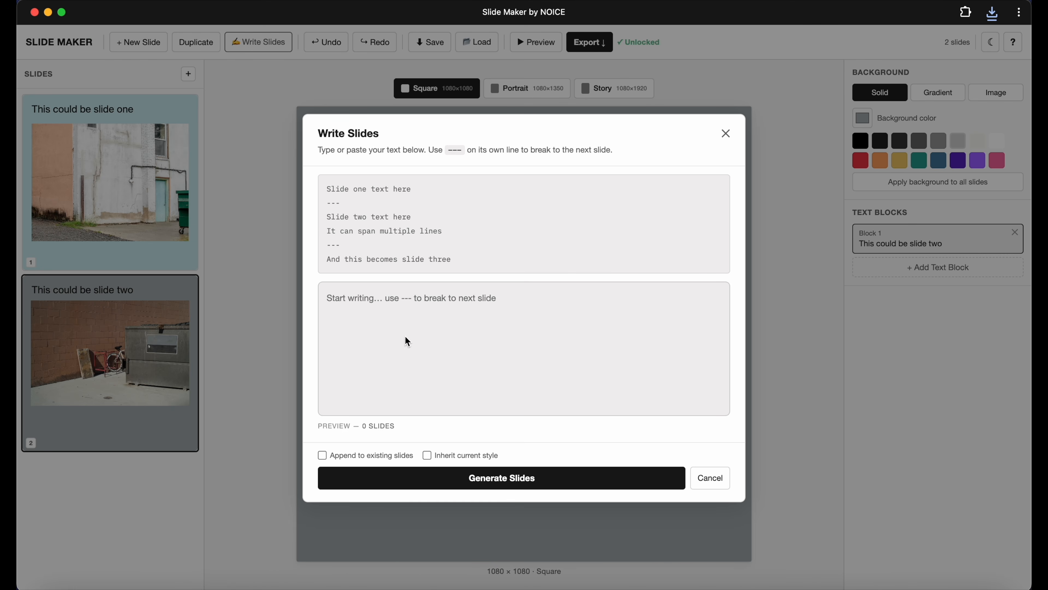
{"action": "type", "text": "kljaskldj"}
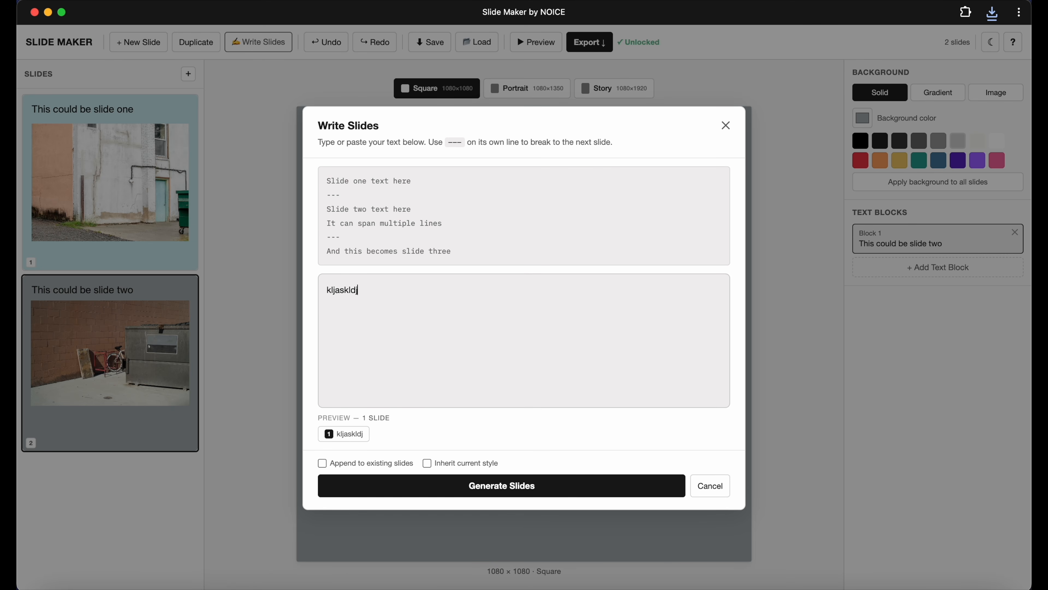
{"action": "type", "text": "f;"}
{"action": "key", "text": "Return"}
{"action": "type", "text": "-- lk;jas;ldkjf;lajsdf "}
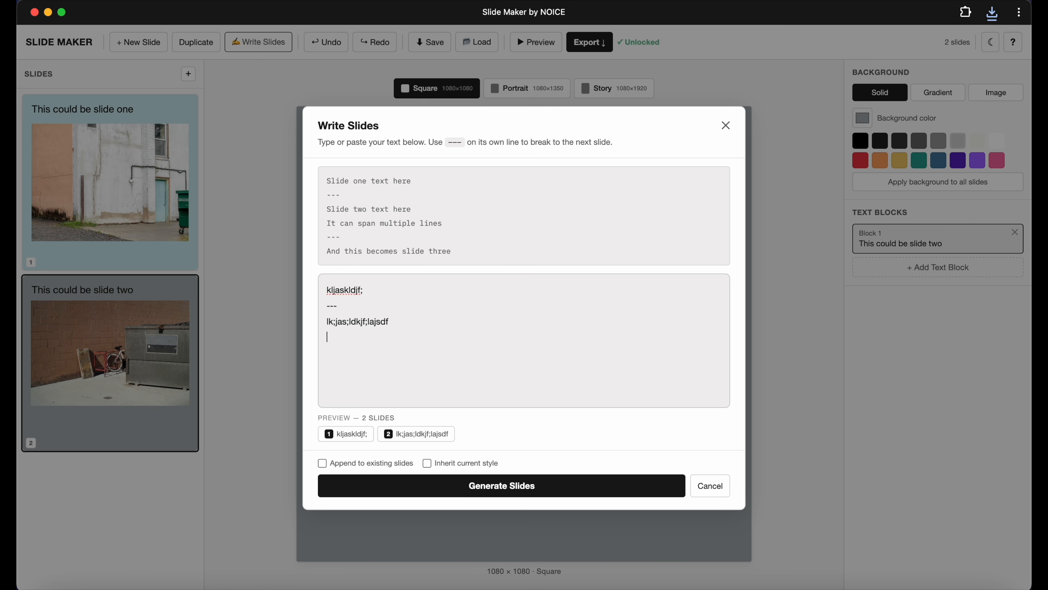
{"action": "type", "text": "a;lksjdflk;jaksld;jf"}
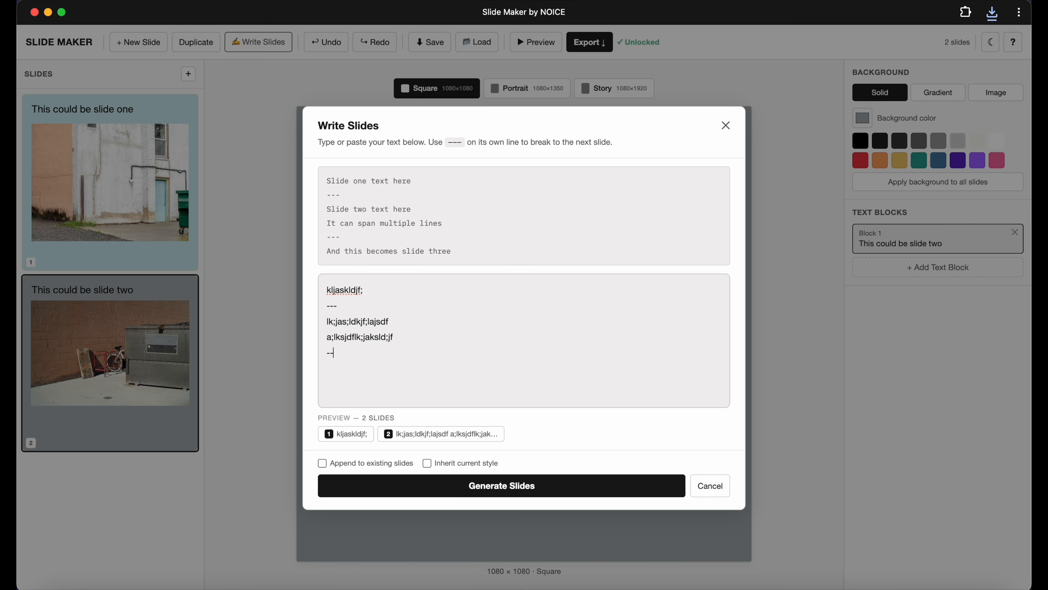
{"action": "key", "text": "Return"}
{"action": "type", "text": "---"}
{"action": "left_click", "coordinate": [427, 463]}
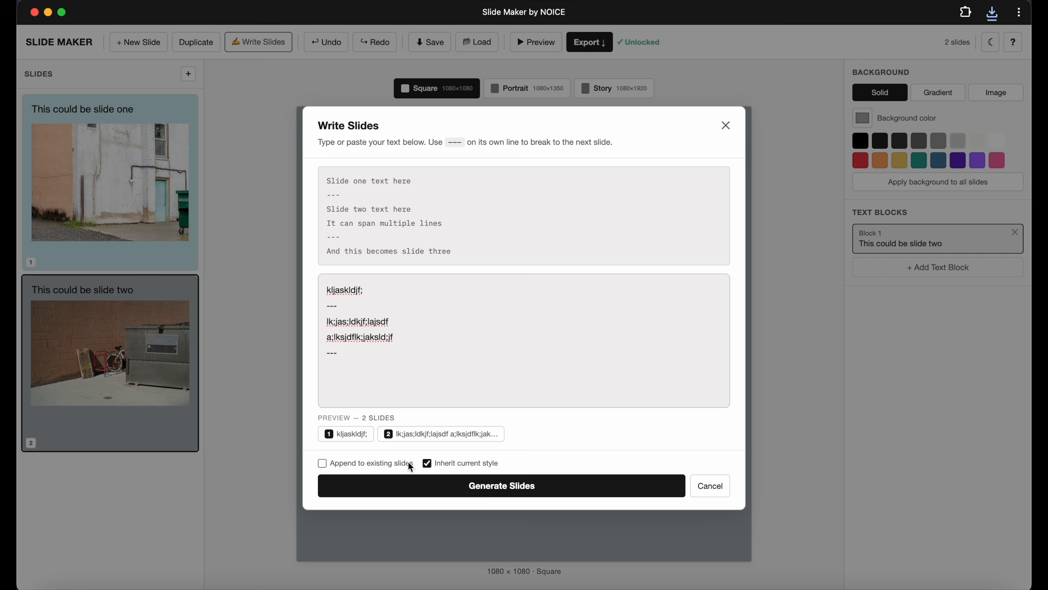
{"action": "left_click", "coordinate": [458, 490]}
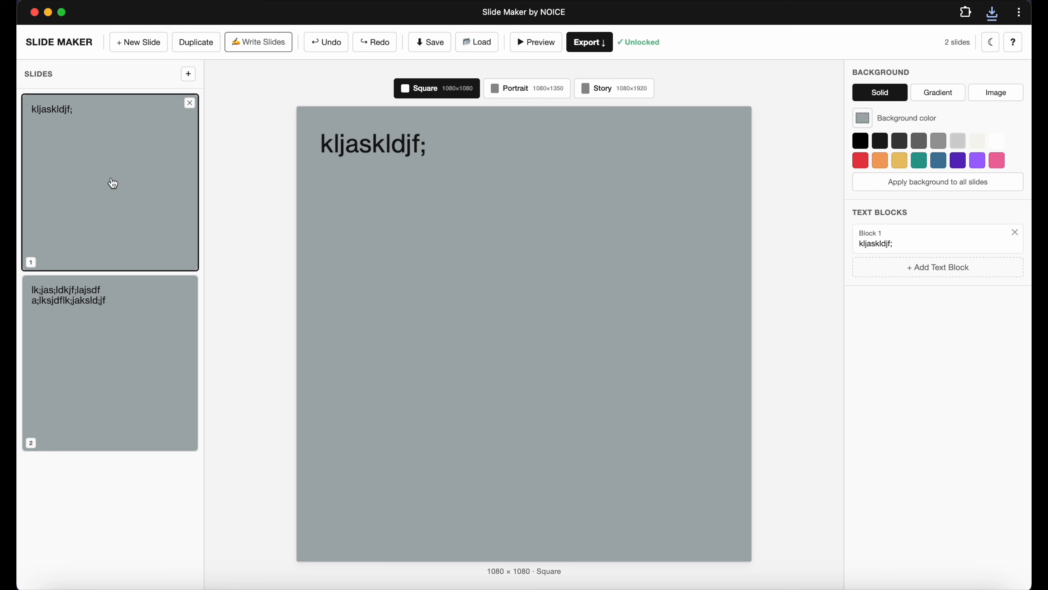
Widen the text blocks on both generated slides and set slide two's font size to 171.
{"action": "left_click", "coordinate": [73, 339]}
{"action": "left_click", "coordinate": [101, 199]}
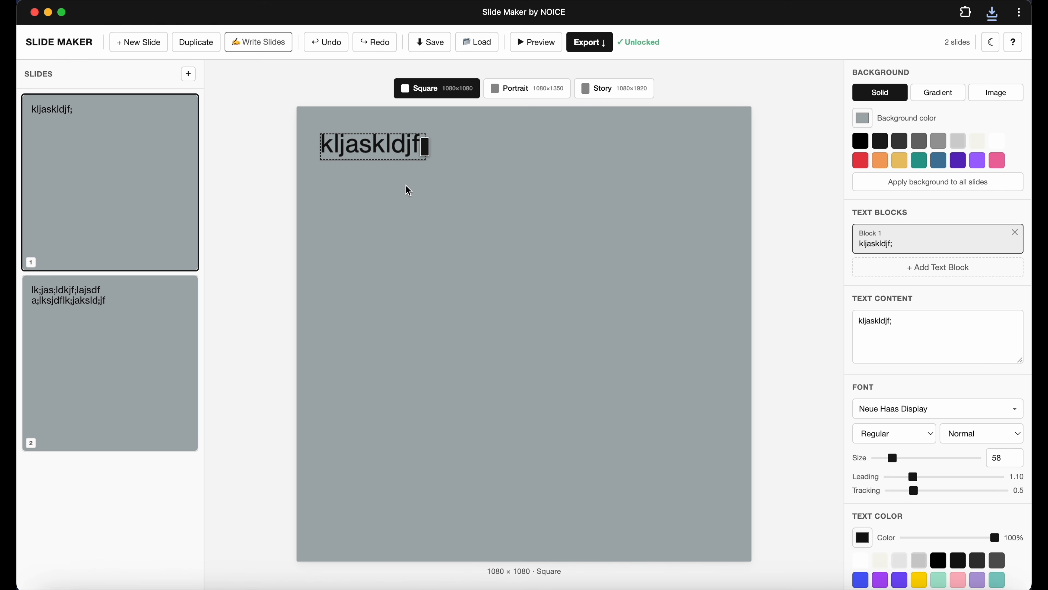
{"action": "left_click_drag", "start_coordinate": [428, 148], "coordinate": [732, 162]}
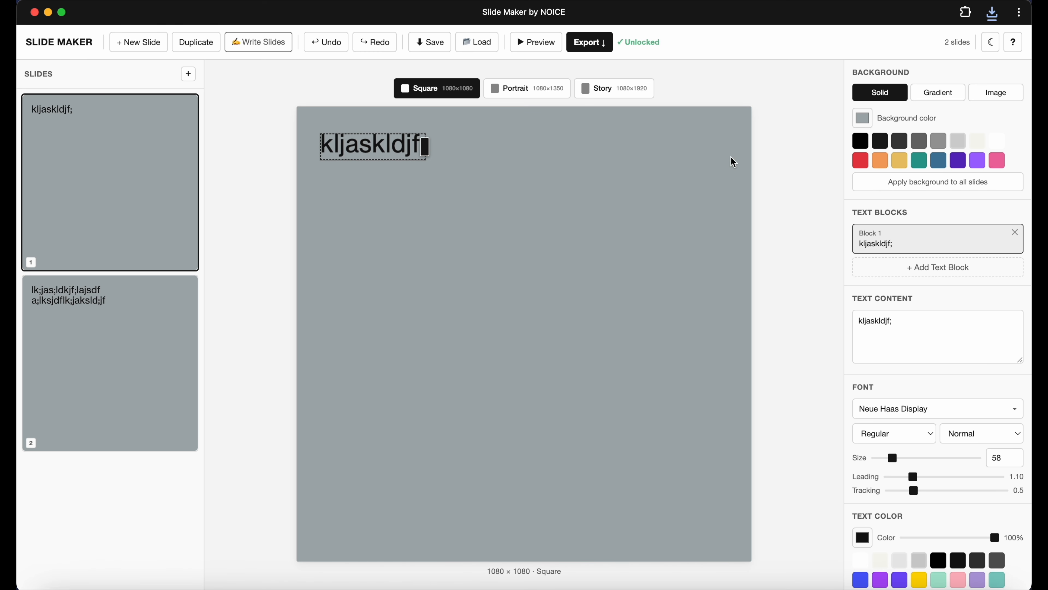
{"action": "left_click", "coordinate": [164, 335]}
{"action": "left_click_drag", "start_coordinate": [511, 167], "coordinate": [723, 166]}
{"action": "scroll", "coordinate": [908, 442], "scroll_direction": "down", "scroll_amount": 1}
{"action": "scroll", "coordinate": [908, 441], "scroll_direction": "down", "scroll_amount": 1}
{"action": "left_click_drag", "start_coordinate": [906, 398], "coordinate": [934, 400]}
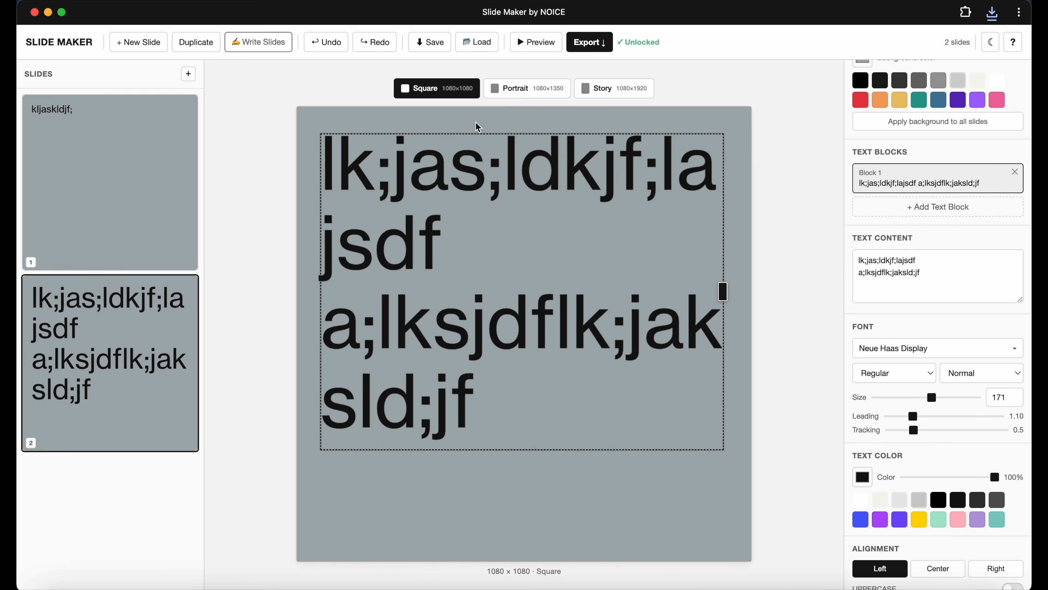
Switch to Portrait format and undo the last two changes.
{"action": "left_click", "coordinate": [542, 93]}
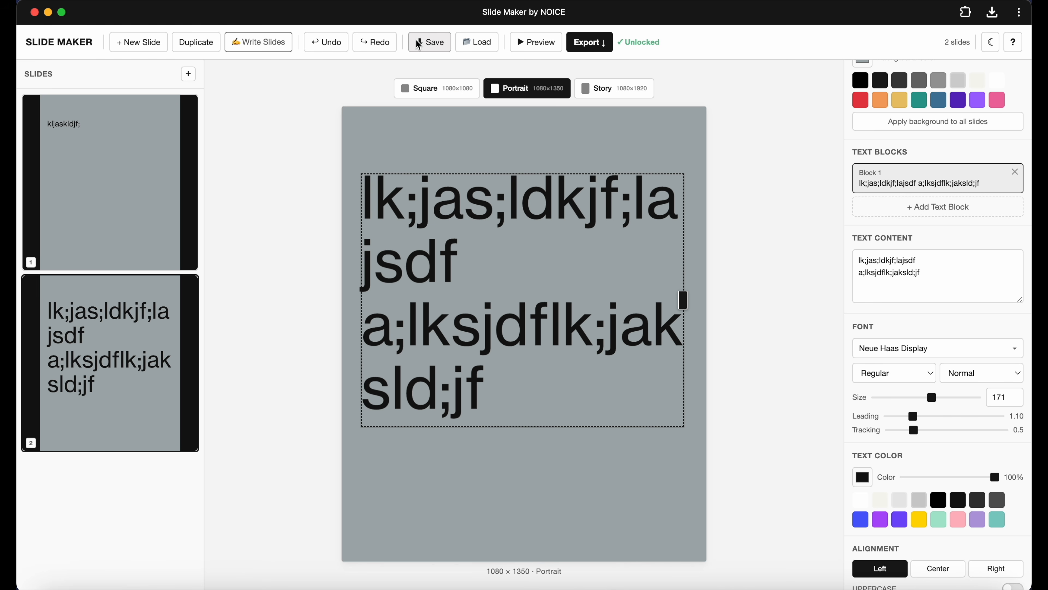
{"action": "left_click", "coordinate": [326, 43]}
{"action": "left_click", "coordinate": [325, 42]}
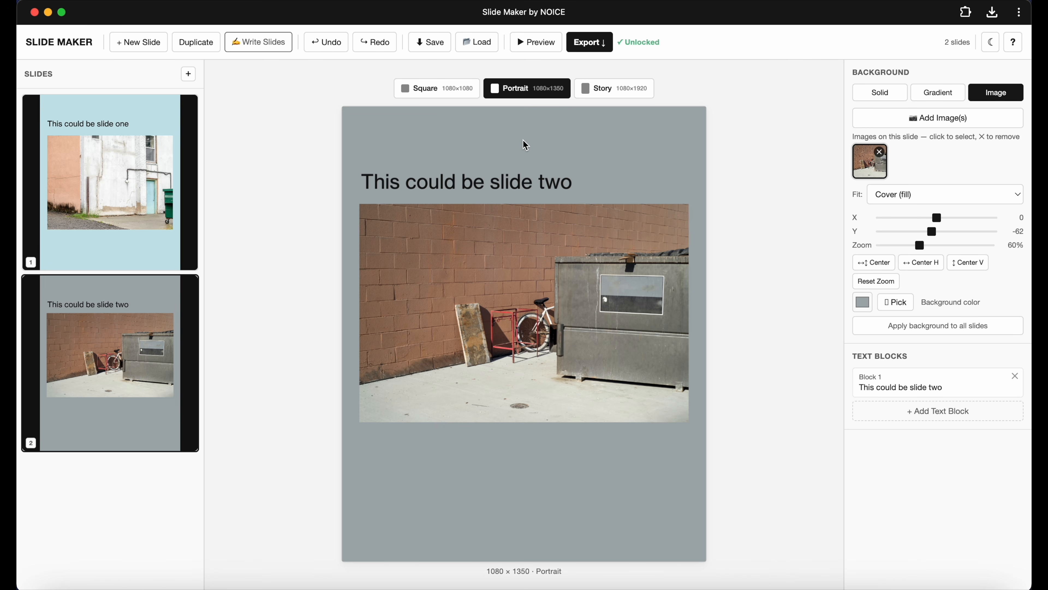
Select slide one and review its settings in dark mode, then switch back to light mode.
{"action": "left_click", "coordinate": [106, 151]}
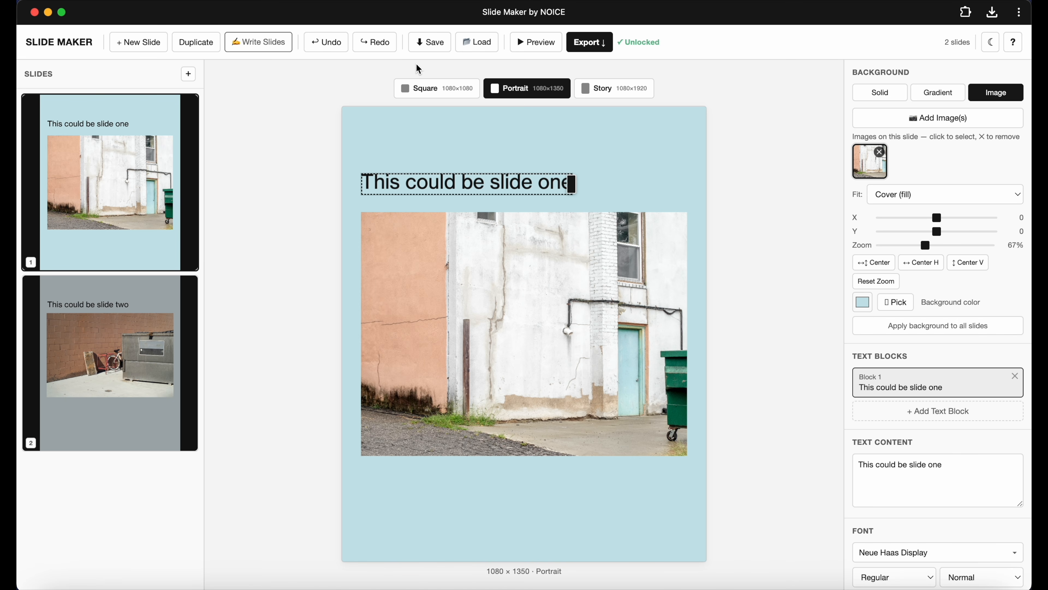
{"action": "left_click", "coordinate": [989, 43]}
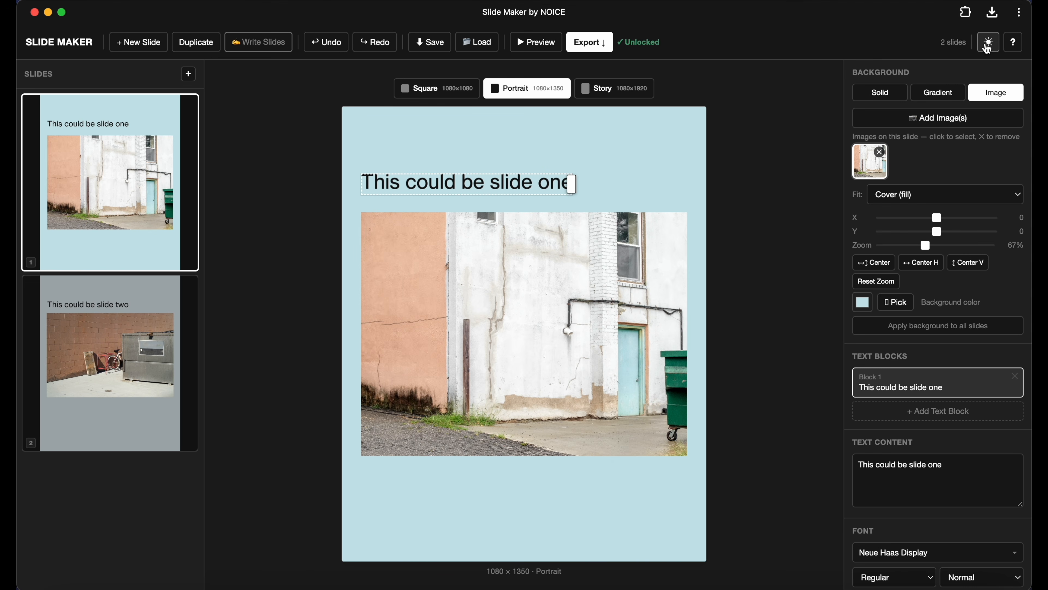
{"action": "scroll", "coordinate": [948, 325], "scroll_direction": "down", "scroll_amount": 10}
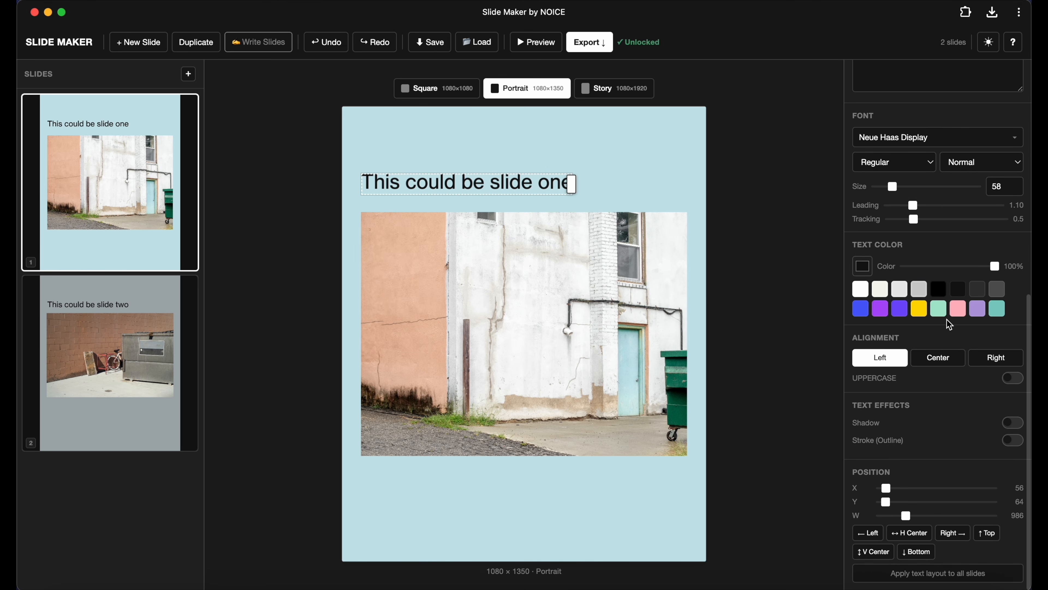
{"action": "scroll", "coordinate": [948, 323], "scroll_direction": "up", "scroll_amount": 10}
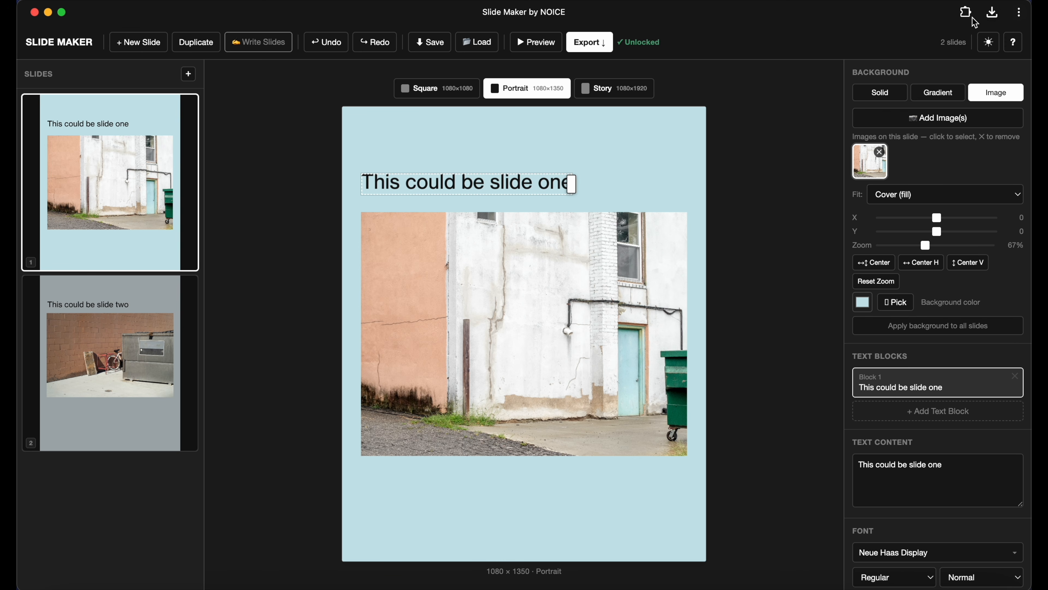
{"action": "left_click", "coordinate": [989, 42]}
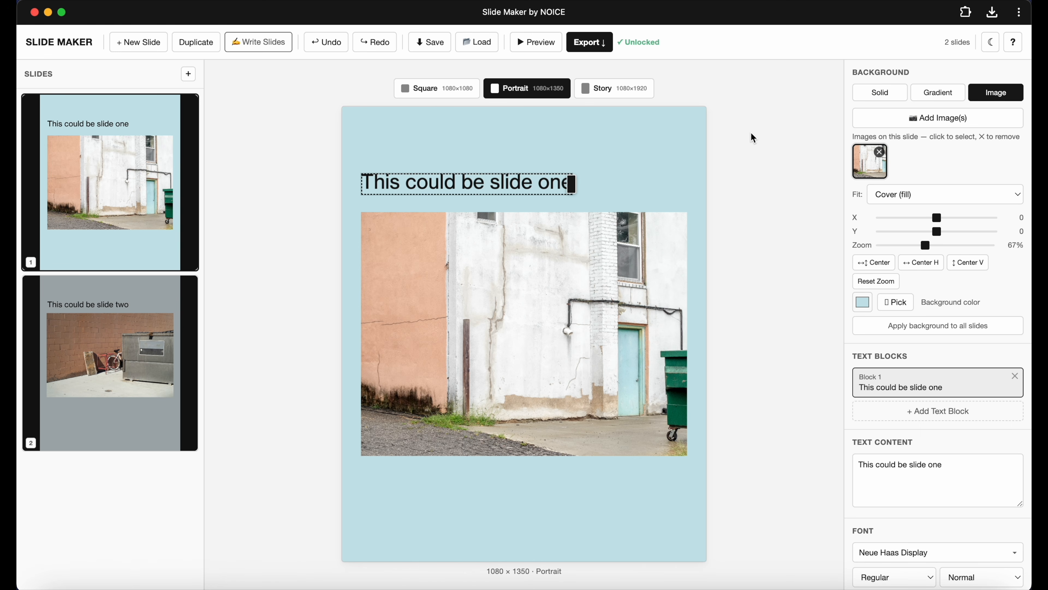